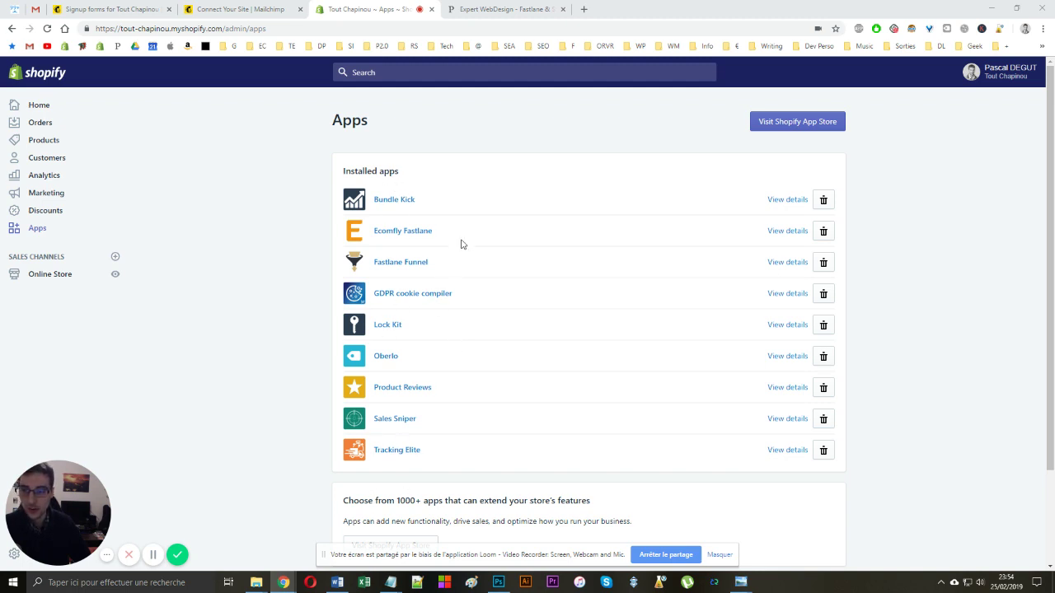
Search the Shopify App Store for "mailchimp" and look through the listed apps for an official Mailchimp integration
left_click(775, 122)
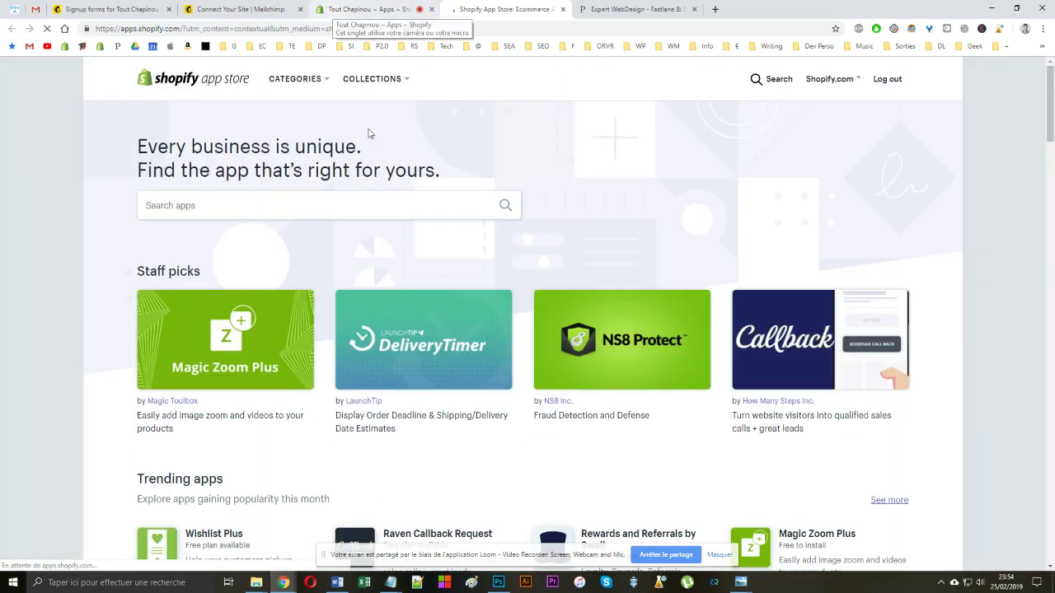
left_click(276, 208)
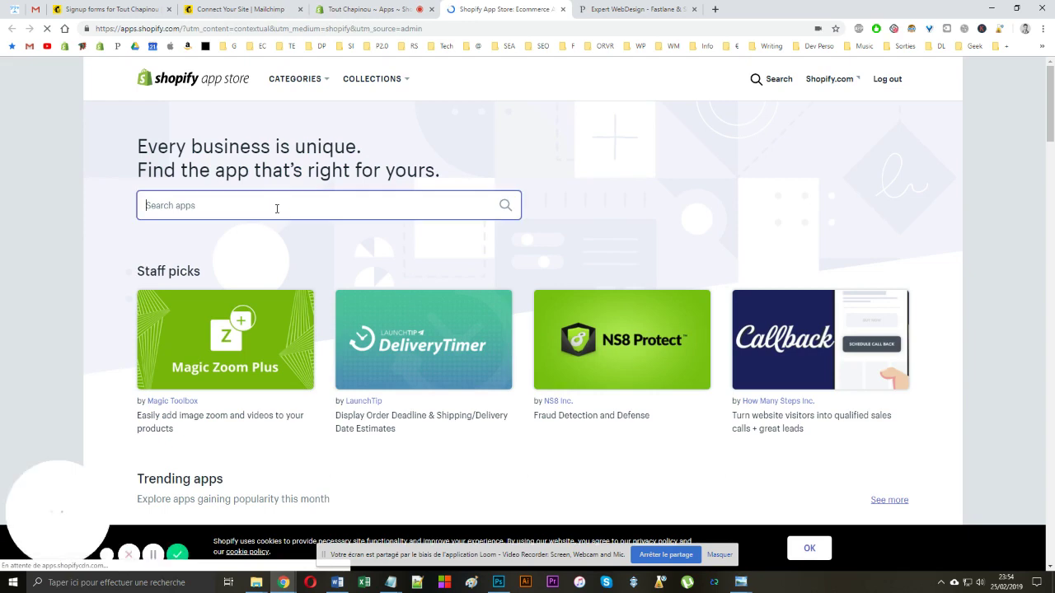
type("mai")
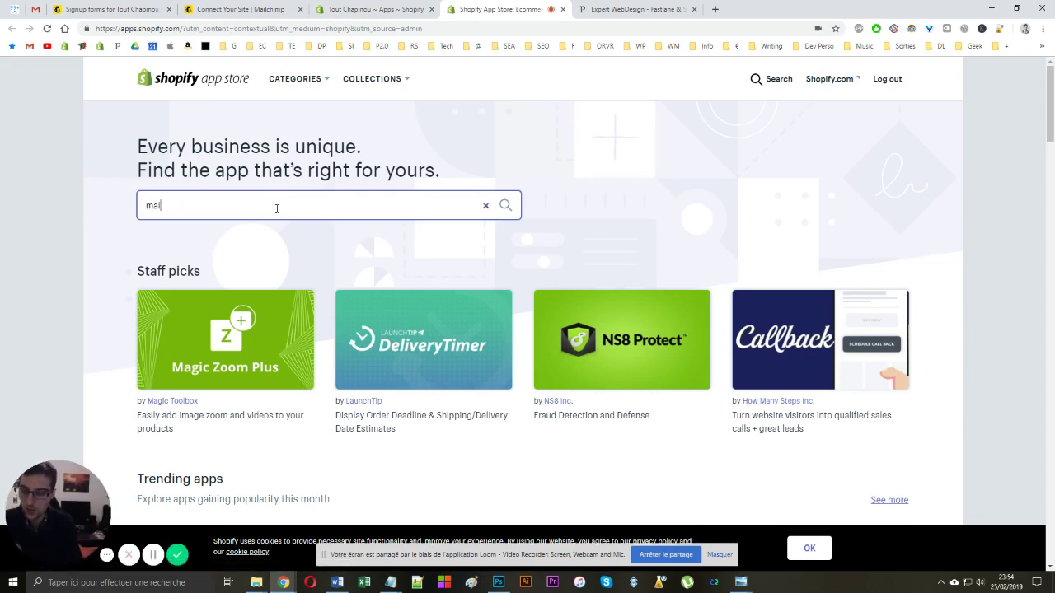
type("lchimp")
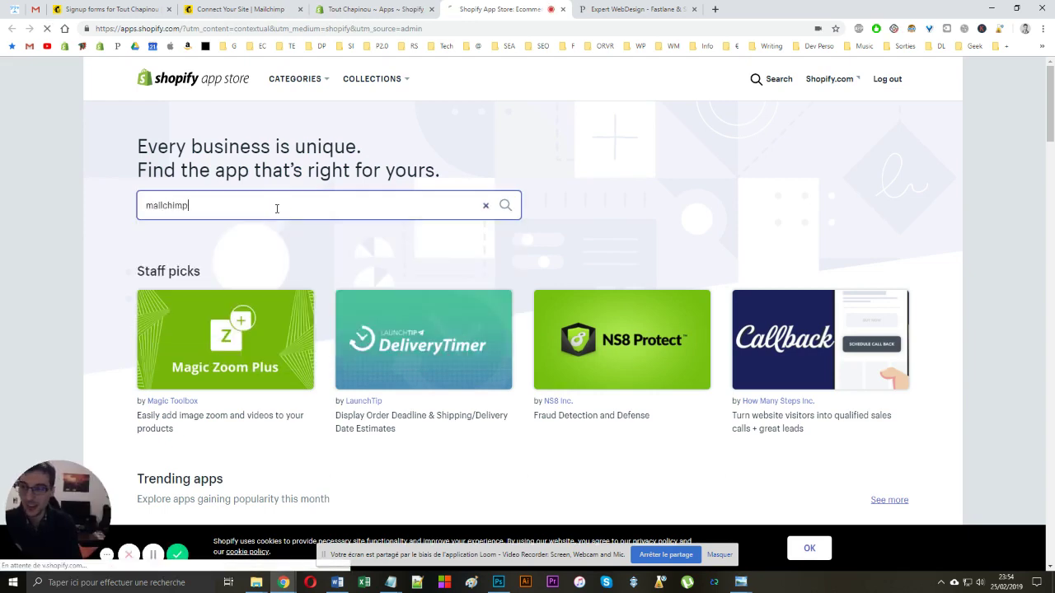
key("Return")
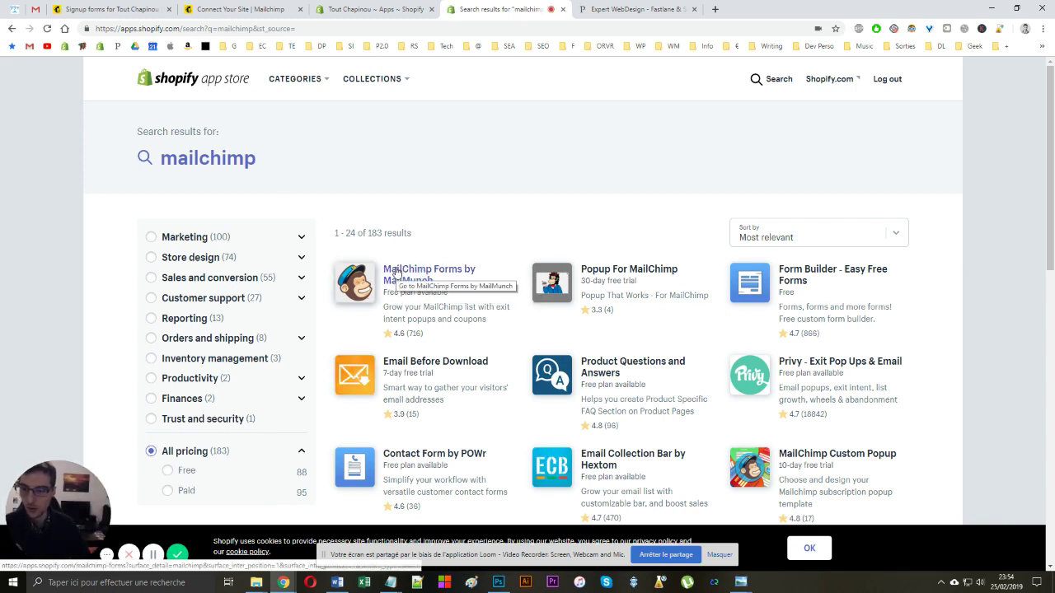
scroll(397, 272, "down", 3)
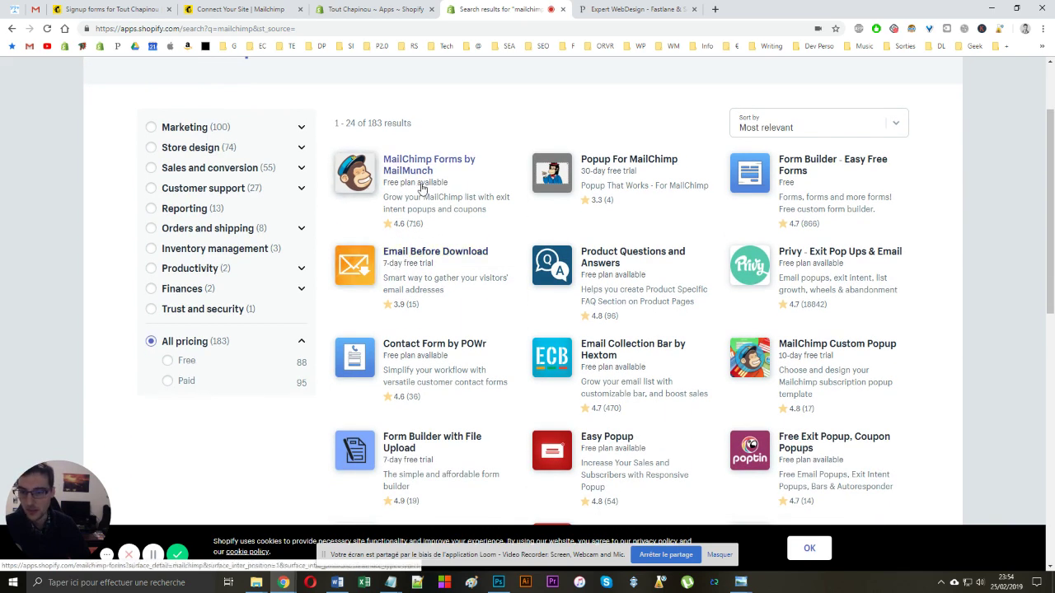
scroll(421, 188, "down", 1)
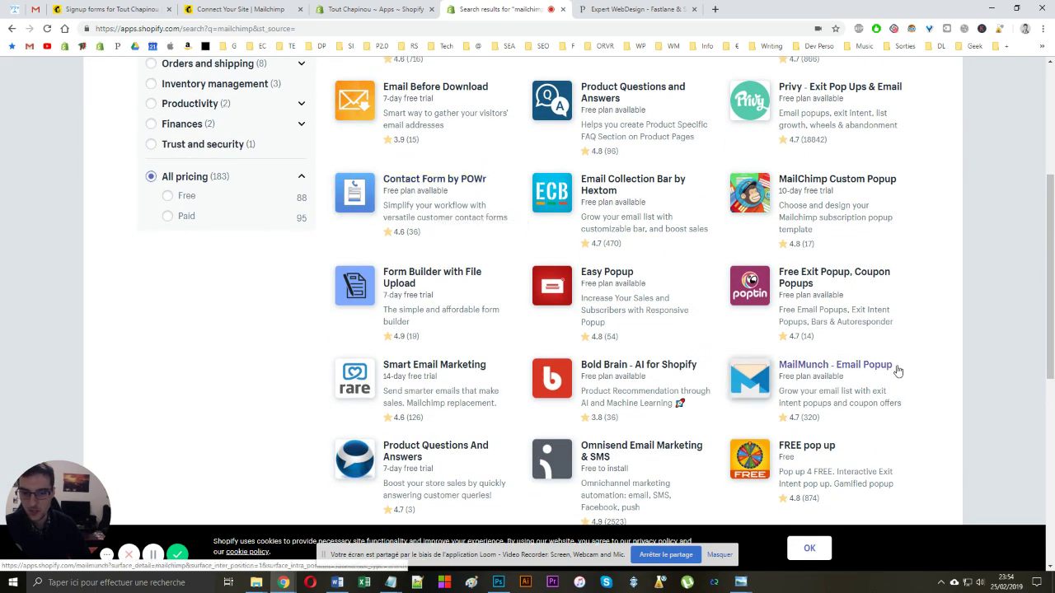
scroll(711, 360, "up", 3)
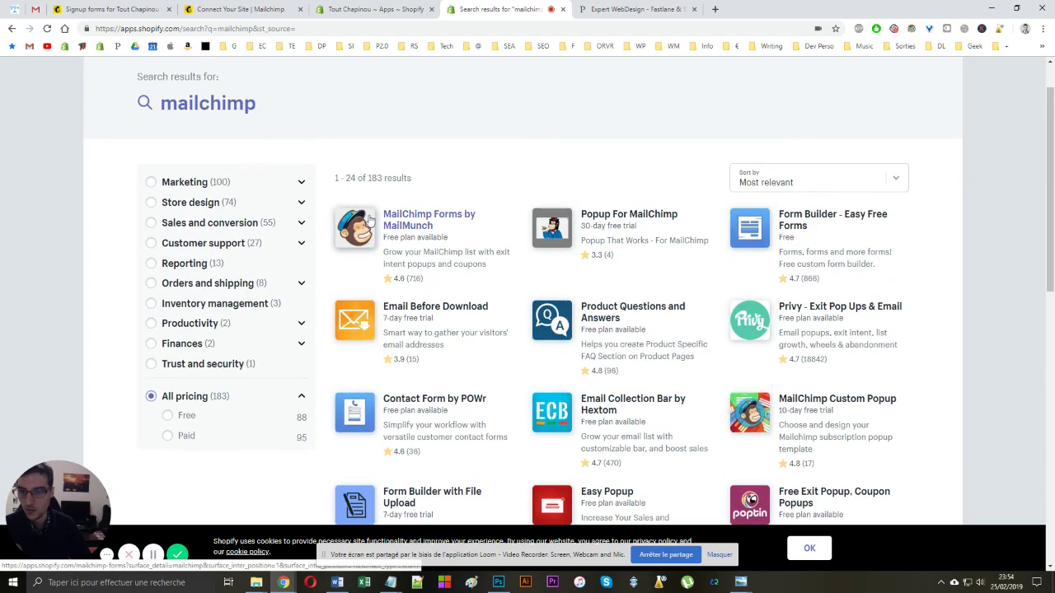
scroll(441, 235, "down", 5)
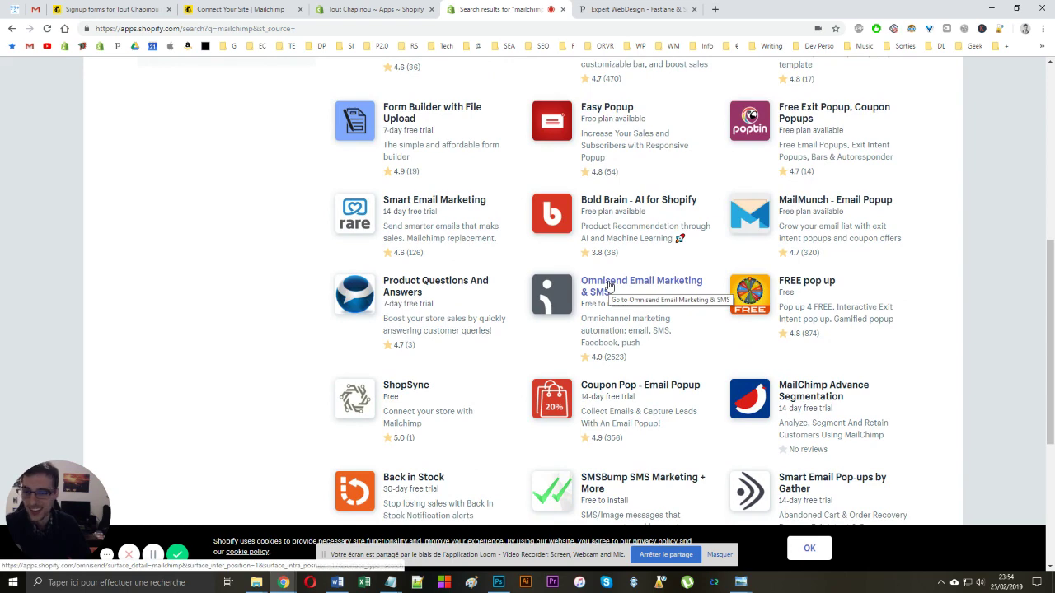
scroll(610, 284, "up", 5)
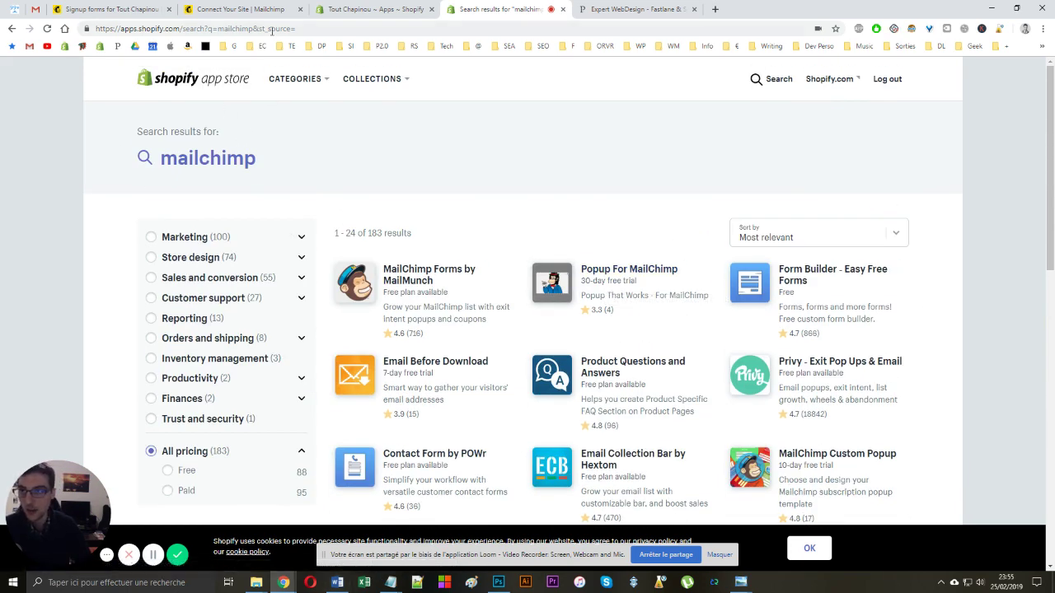
From the Tout Chapinou connected site in Mailchimp, open the help article on using Mailchimp for Shopify and select its address
left_click(256, 9)
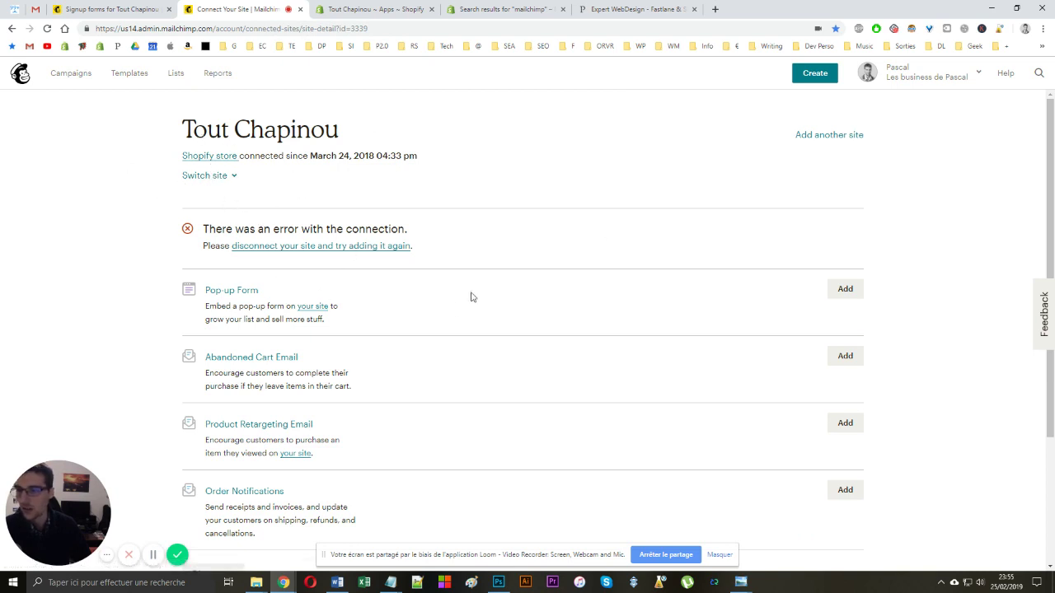
left_click(287, 247)
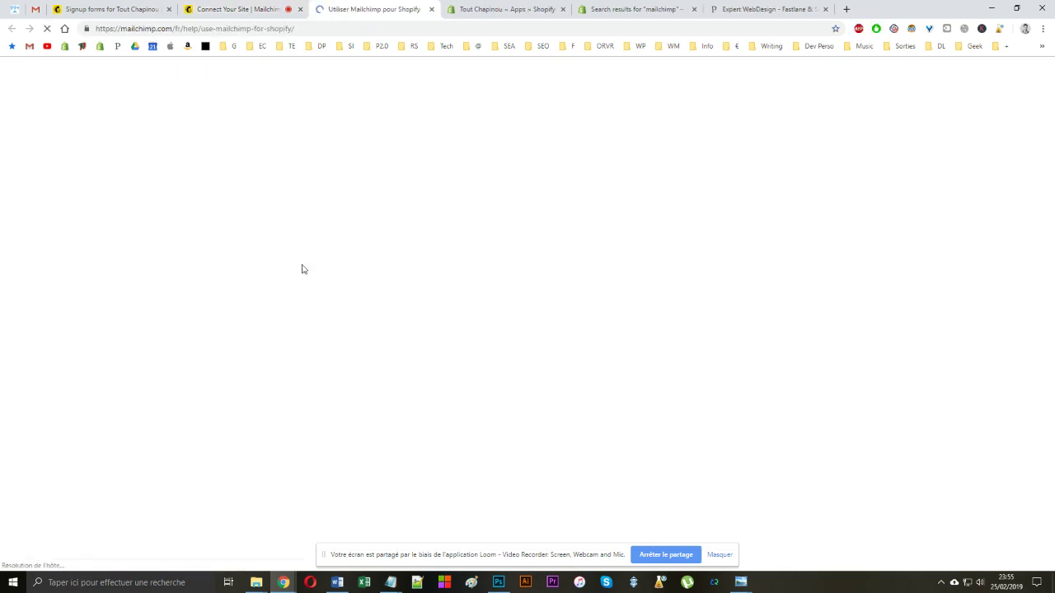
scroll(387, 262, "down", 5)
scroll(392, 272, "down", 8)
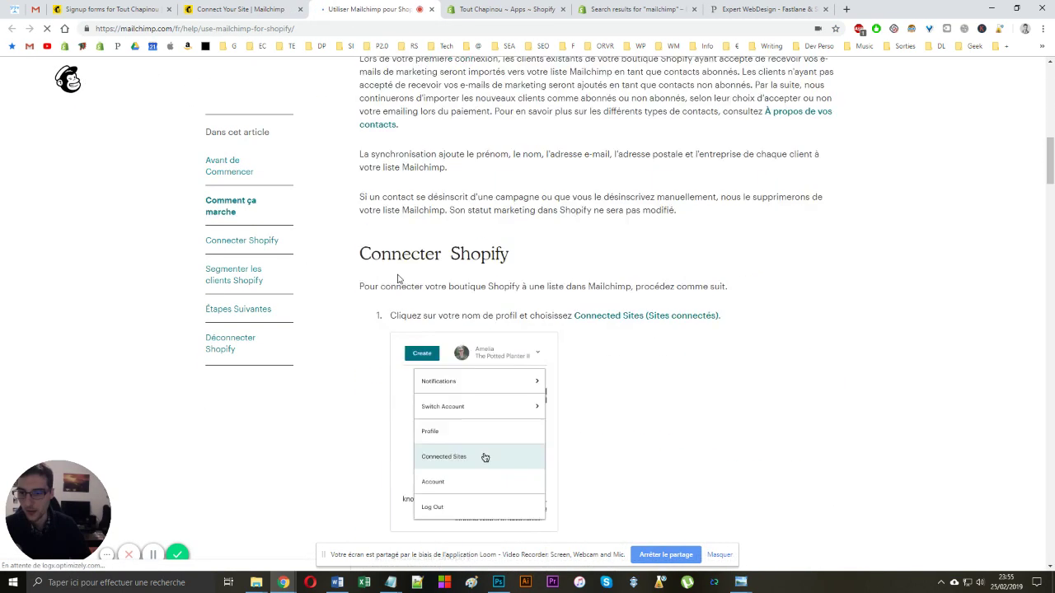
scroll(647, 266, "up", 3)
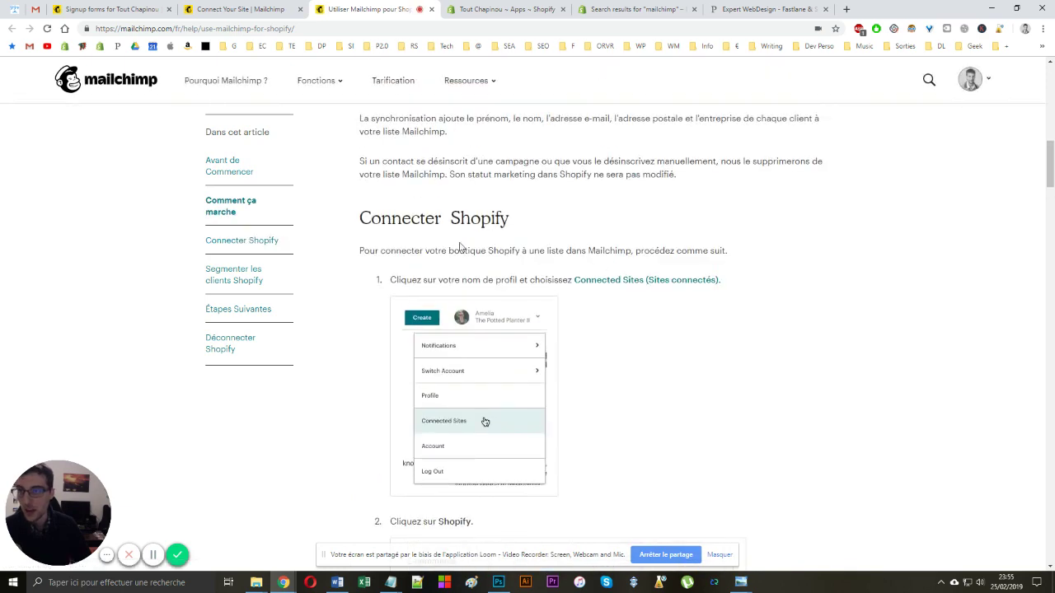
left_click_drag(115, 30, 349, 31)
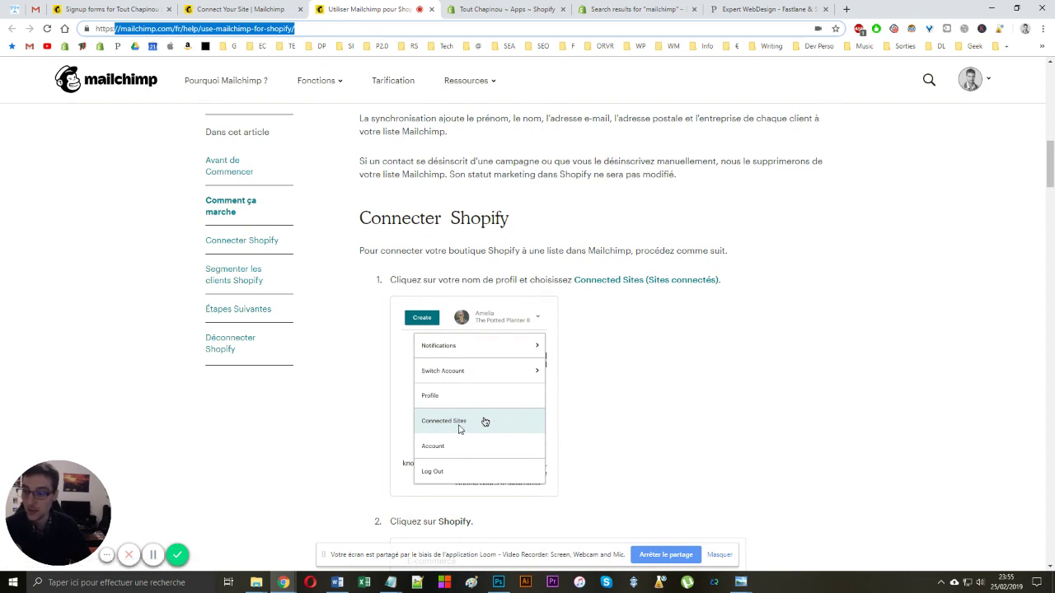
Read through the help article's instructions, focusing on the section about connecting Shopify to Mailchimp
scroll(461, 445, "down", 4)
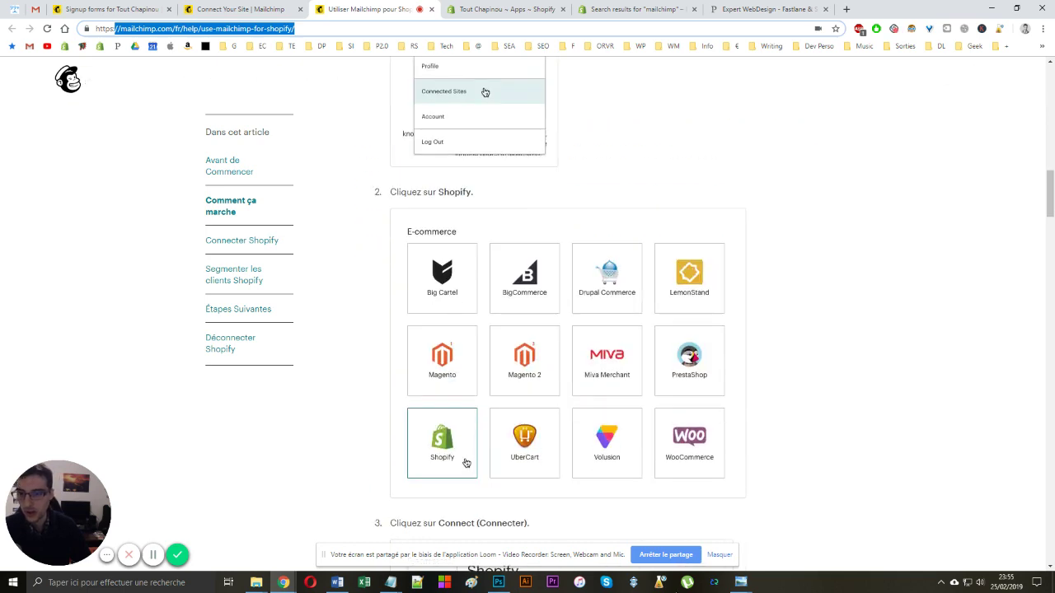
scroll(442, 367, "down", 5)
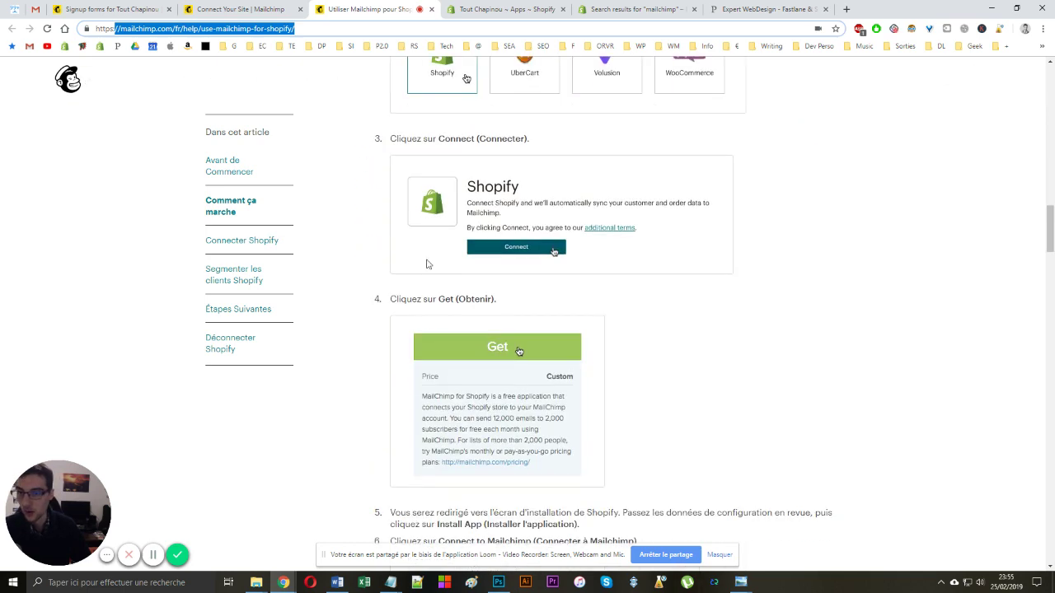
scroll(541, 326, "down", 5)
scroll(498, 294, "down", 20)
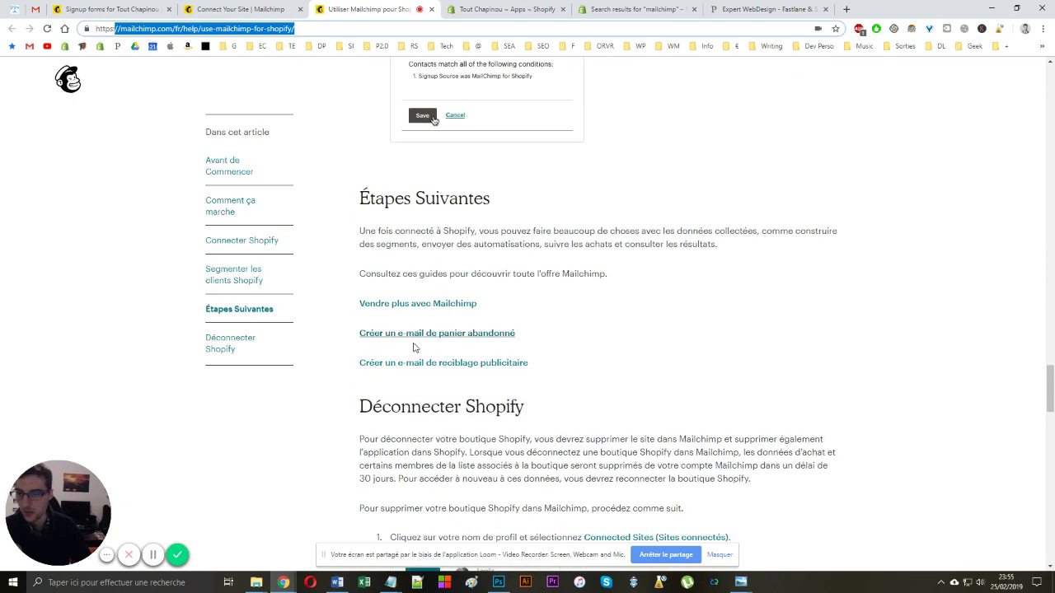
scroll(414, 350, "down", 8)
key("Return")
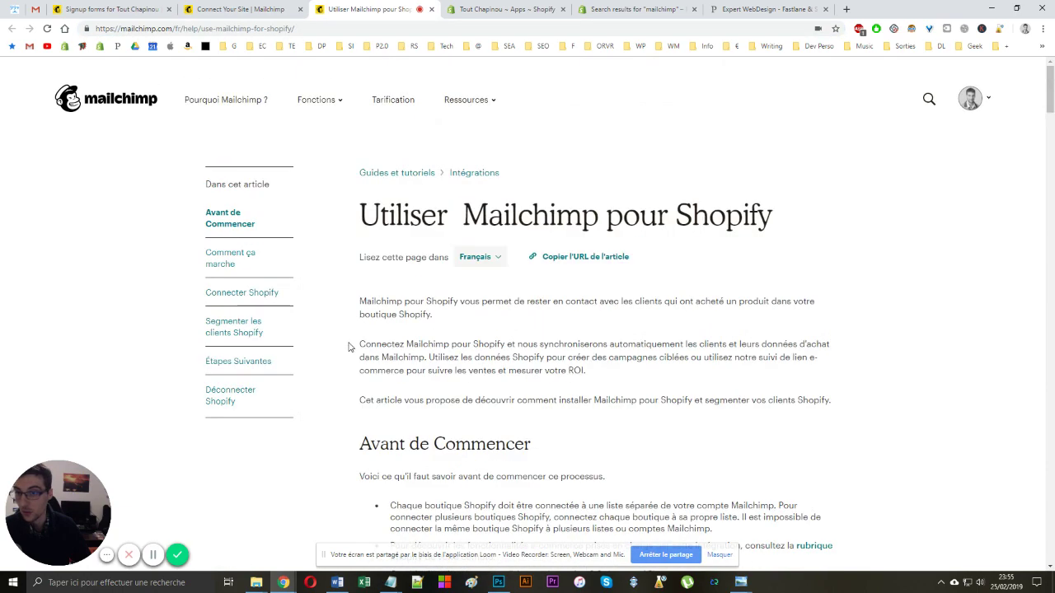
left_click(242, 292)
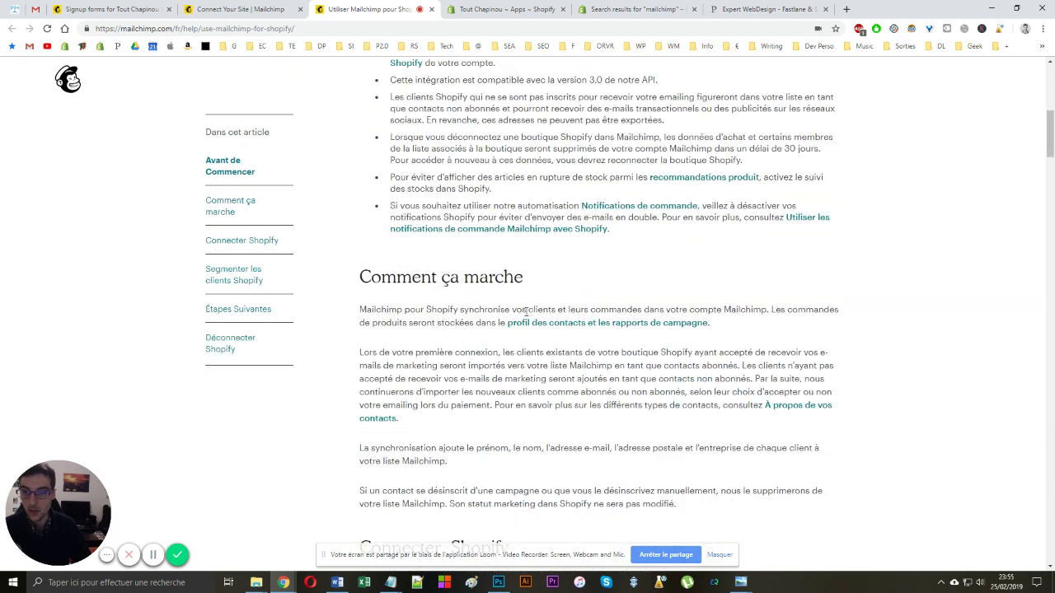
scroll(500, 309, "down", 2)
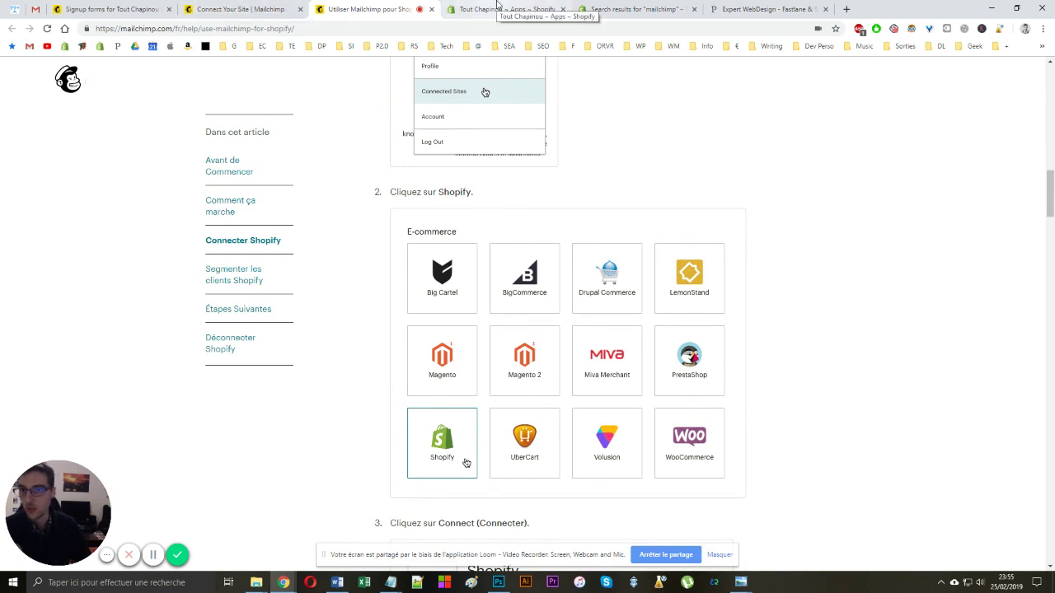
left_click(498, 9)
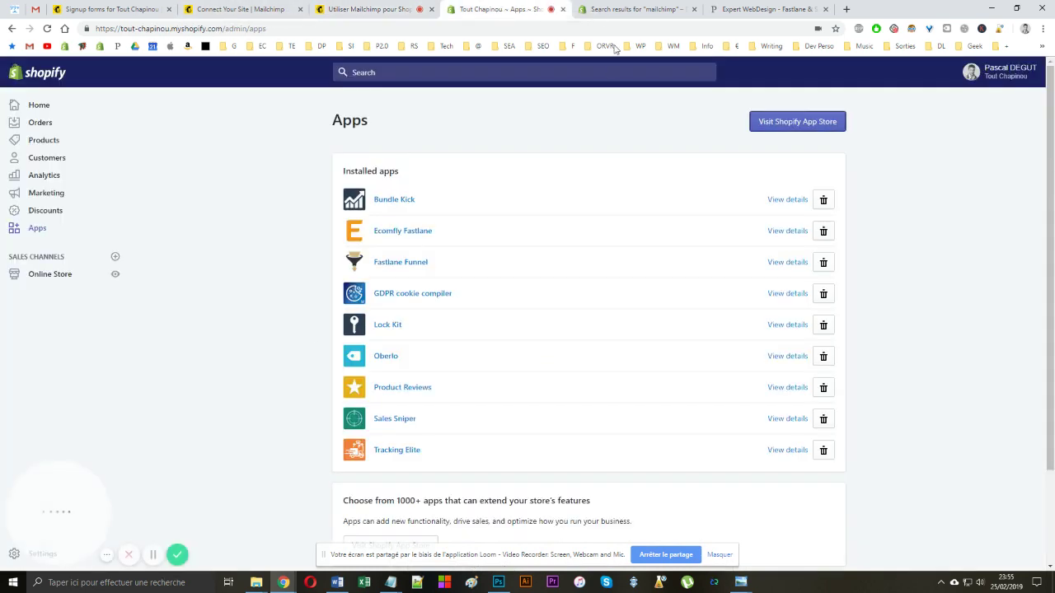
left_click(153, 554)
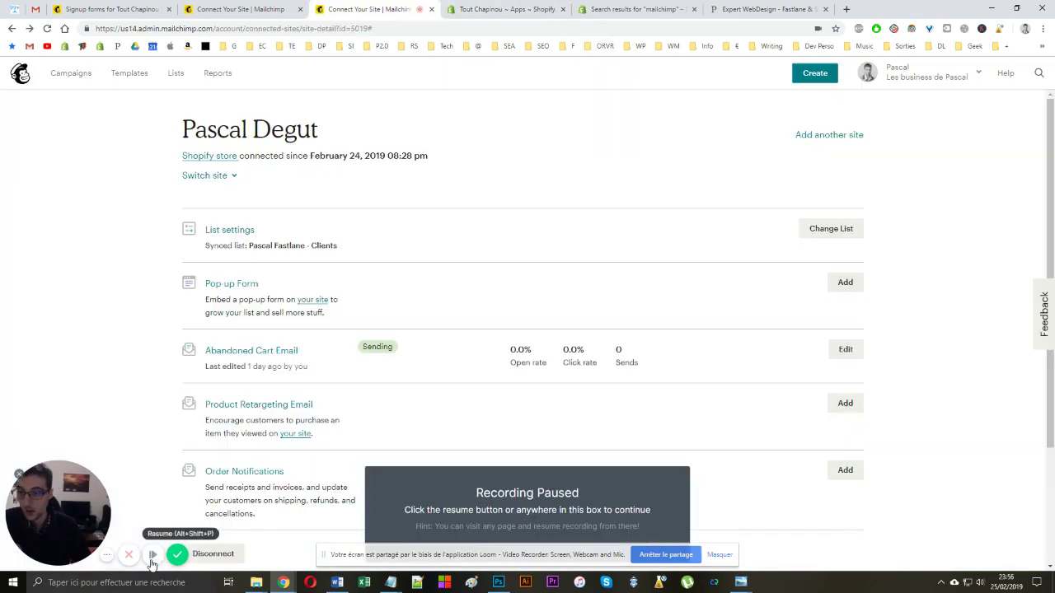
left_click(153, 555)
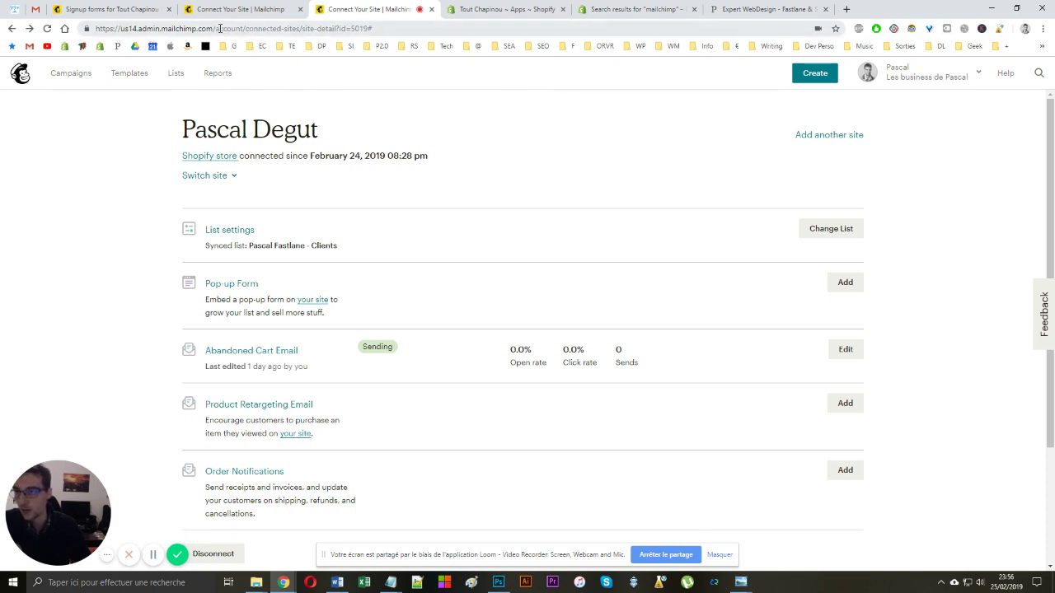
left_click(220, 29)
left_click_drag(220, 29, 299, 31)
left_click(250, 28)
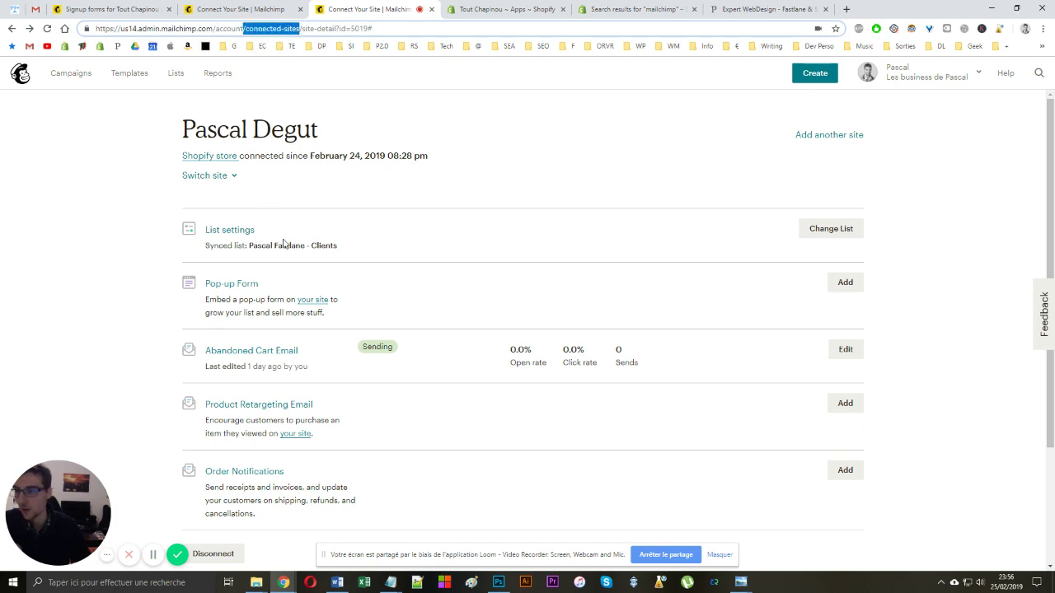
Add another connected site in Mailchimp, choosing Shopify as the e-commerce platform and starting its connection
left_click(830, 137)
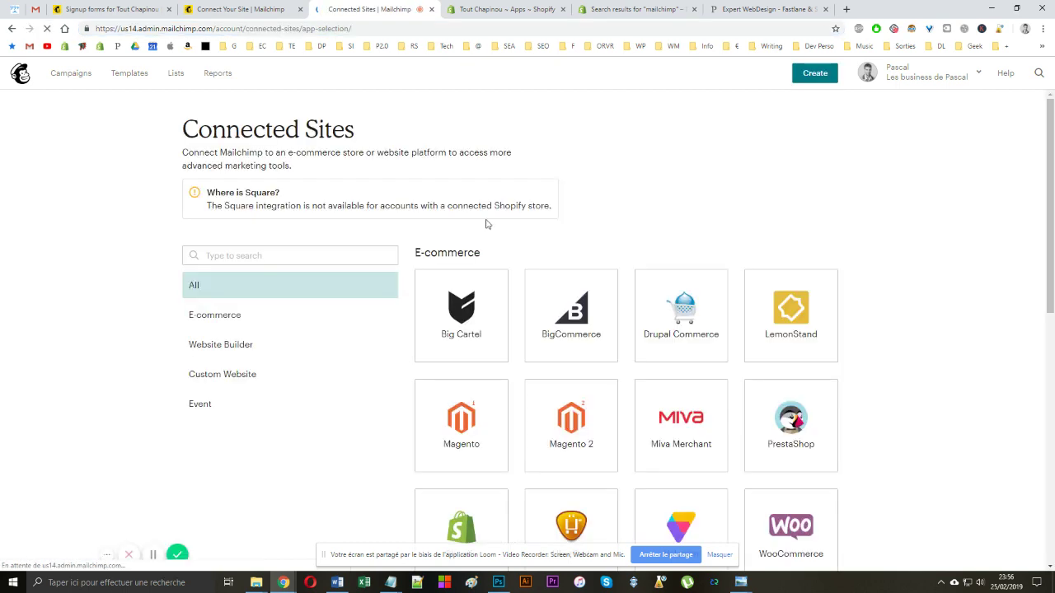
scroll(448, 172, "down", 2)
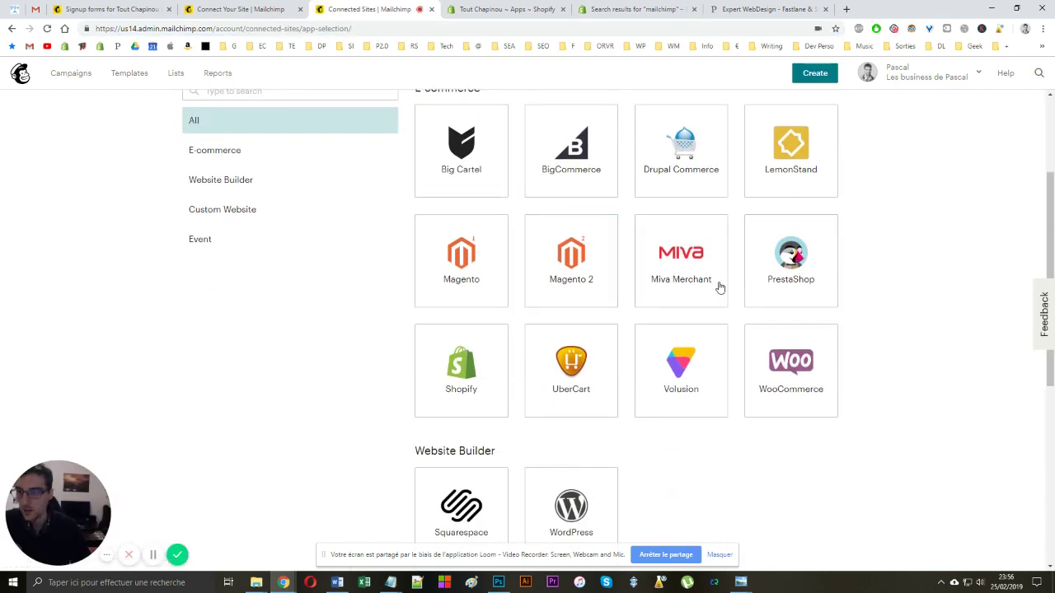
scroll(343, 322, "up", 1)
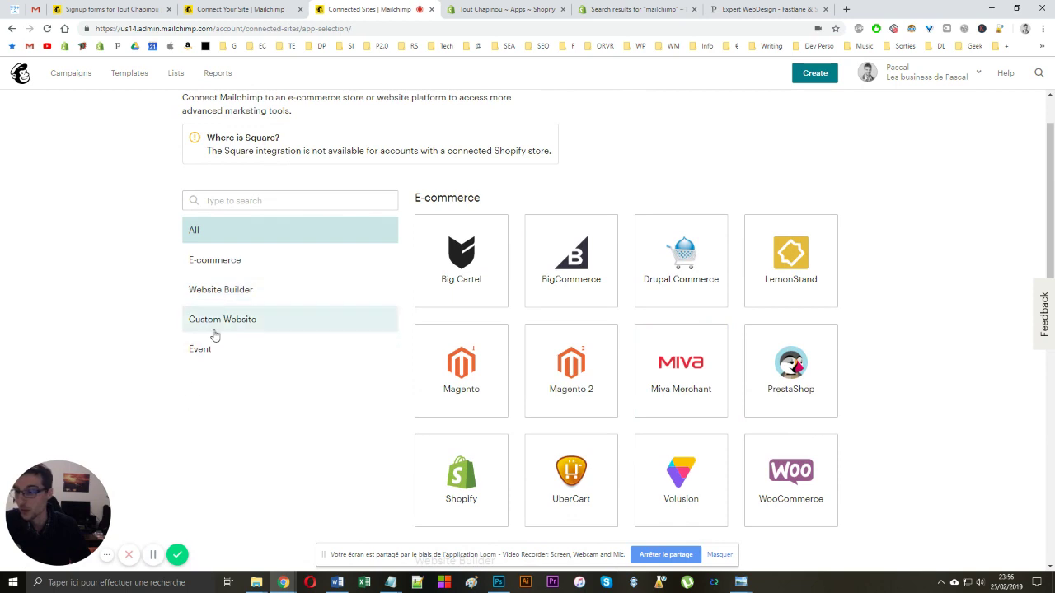
scroll(635, 313, "down", 3)
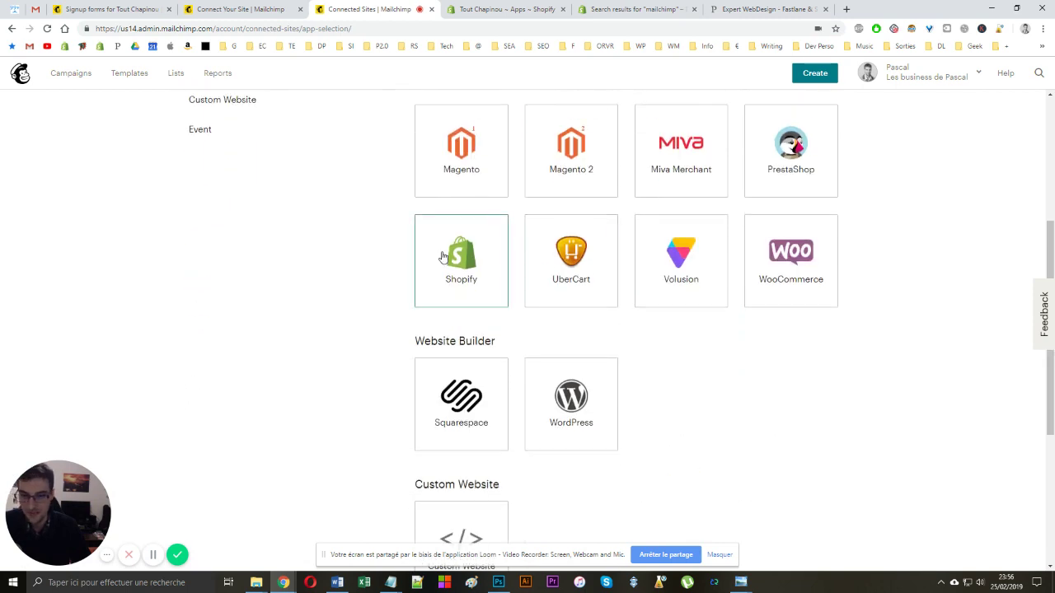
left_click(450, 261)
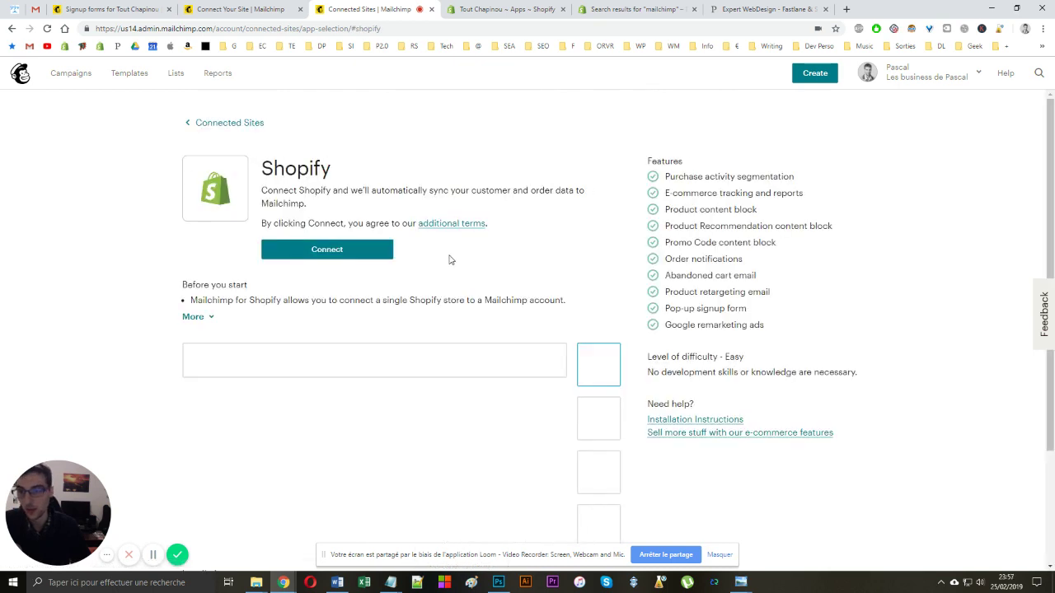
left_click(311, 256)
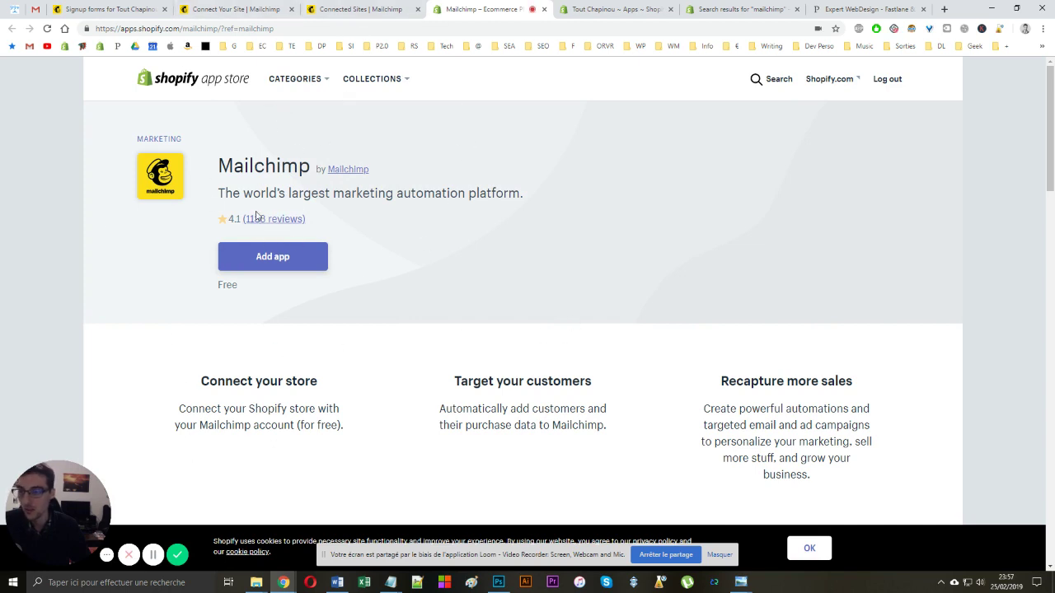
Install the Mailchimp app on the Tout Chapinou store and connect it to the existing Mailchimp account
left_click(275, 256)
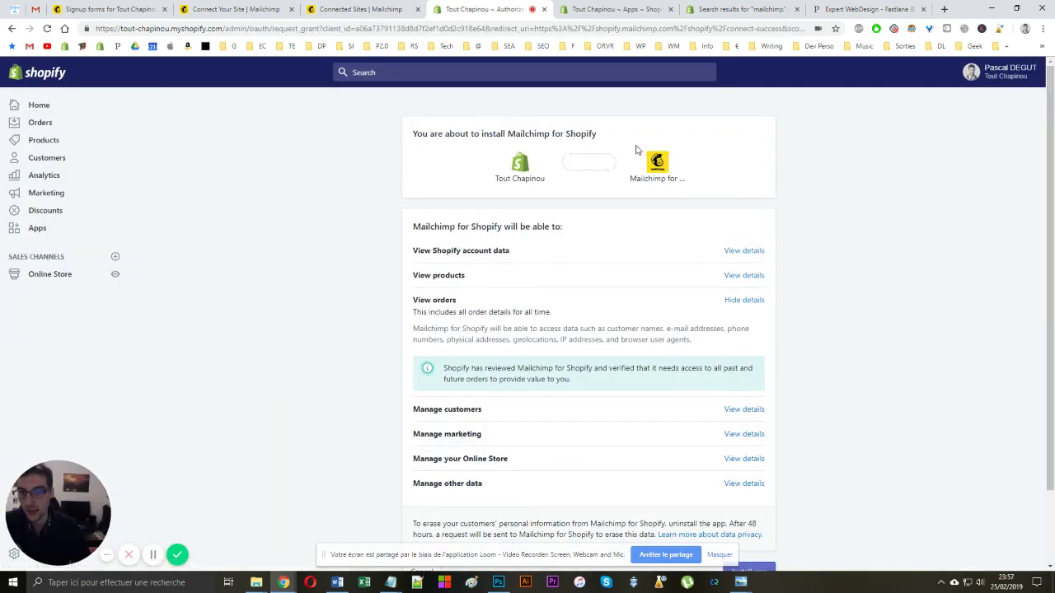
scroll(721, 169, "down", 2)
left_click(747, 489)
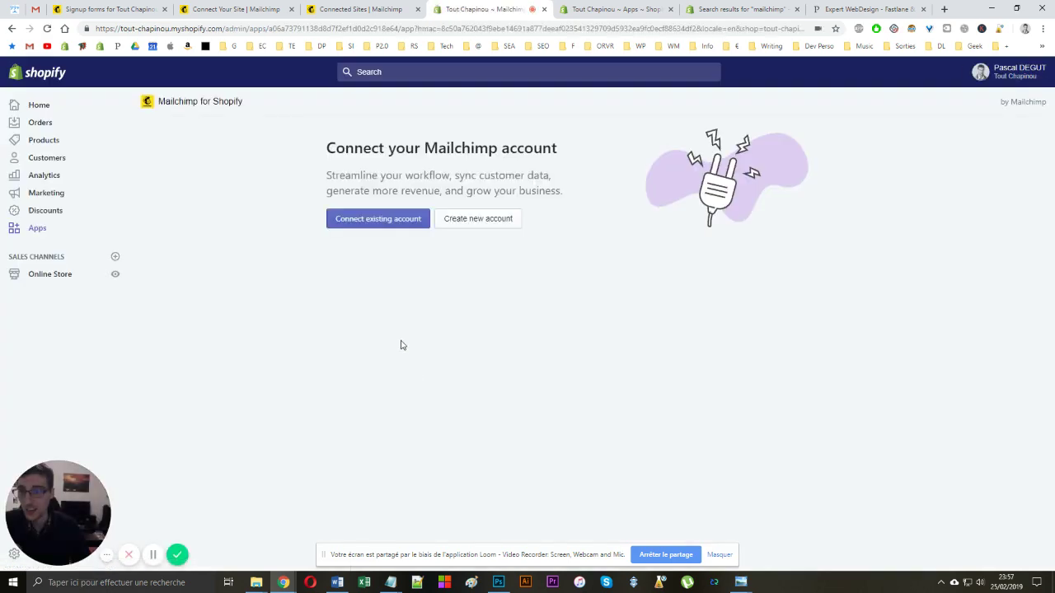
left_click(367, 224)
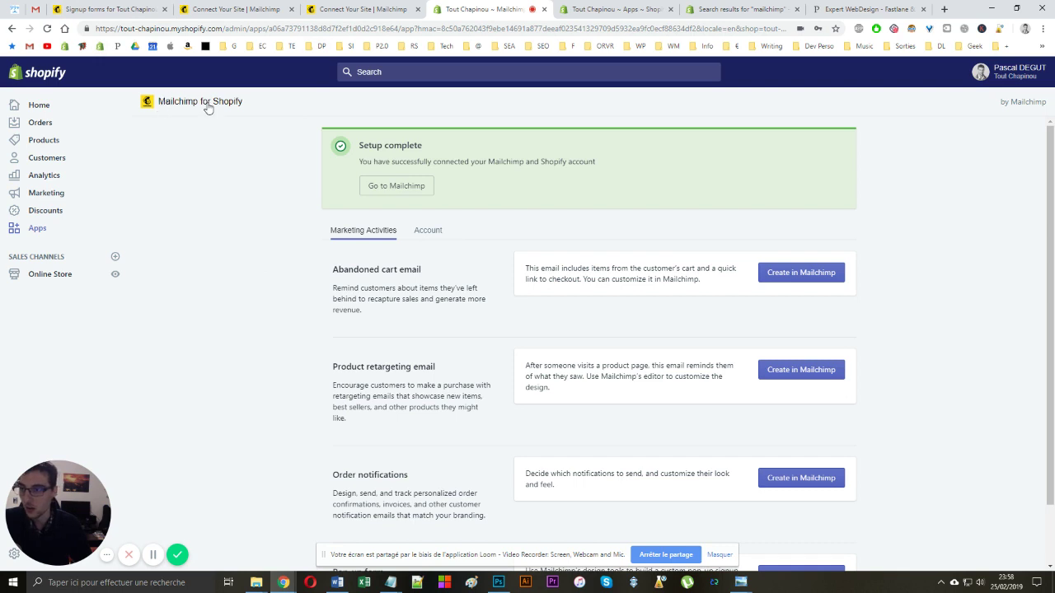
Open Mailchimp for Shopify from the store's installed apps and read the abandoned cart email description
left_click(48, 276)
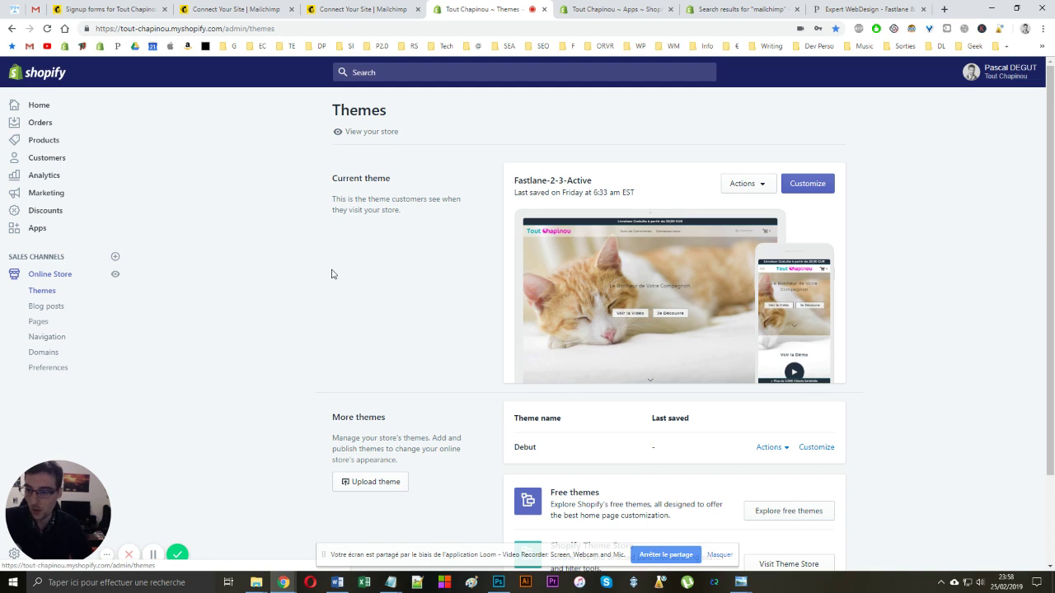
left_click(36, 228)
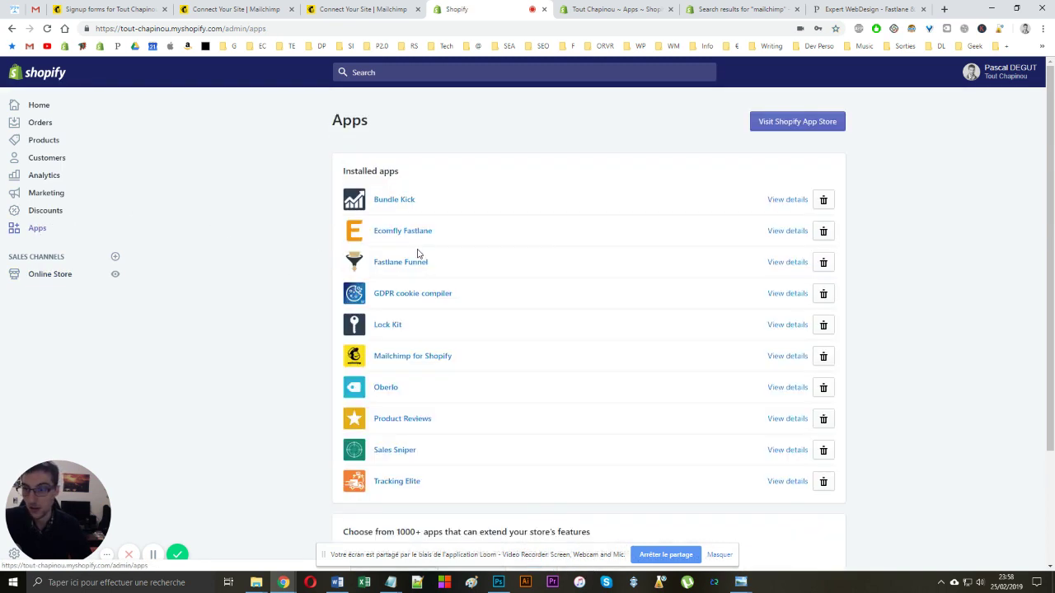
left_click(412, 363)
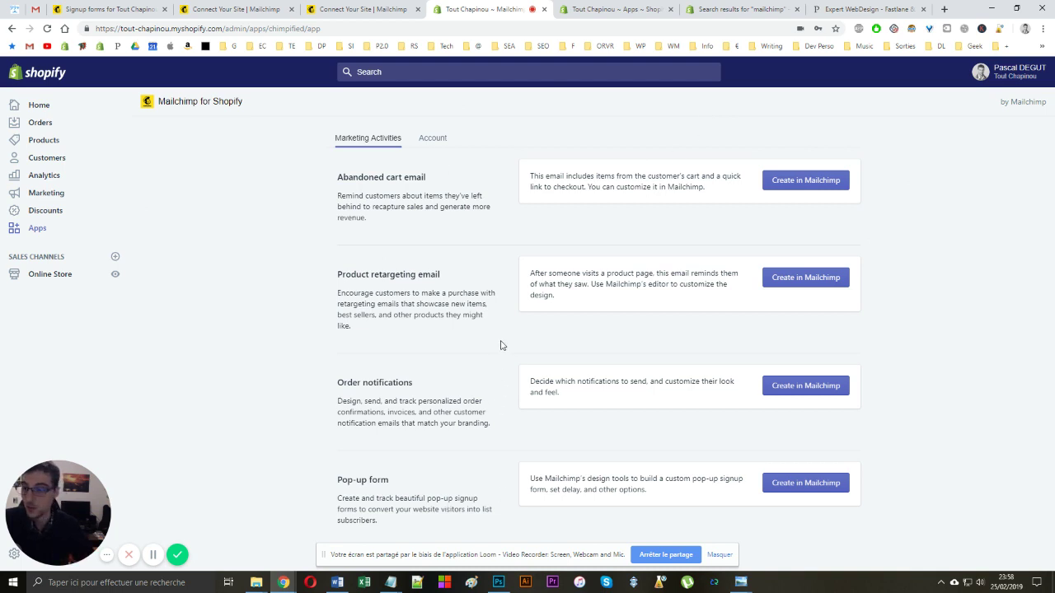
left_click_drag(388, 218, 311, 154)
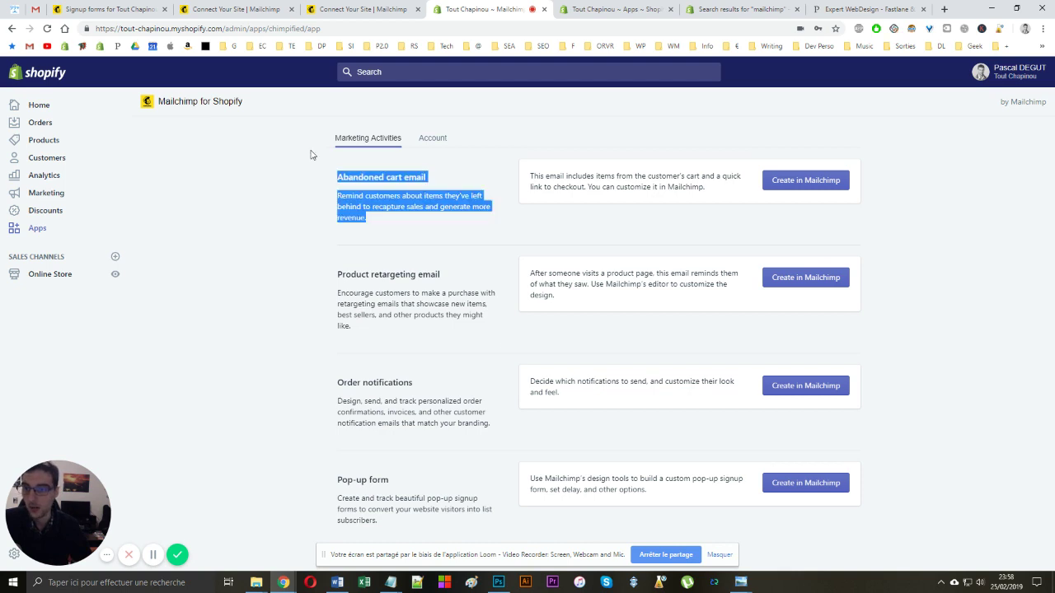
left_click(365, 199)
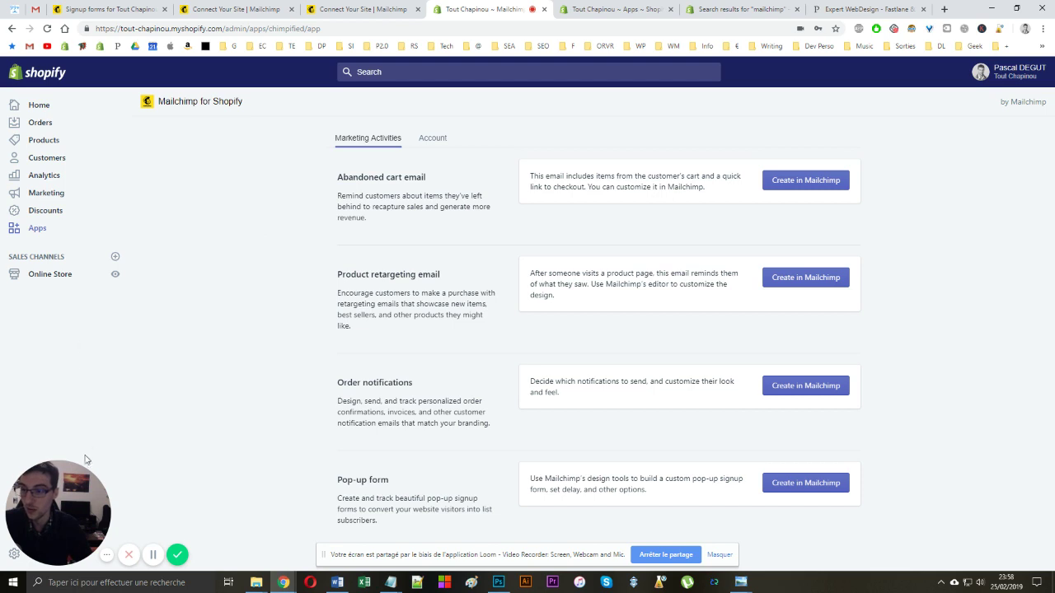
Open the store's checkout settings in a separate tab and open the abandoned checkout email template for customization
right_click(43, 552)
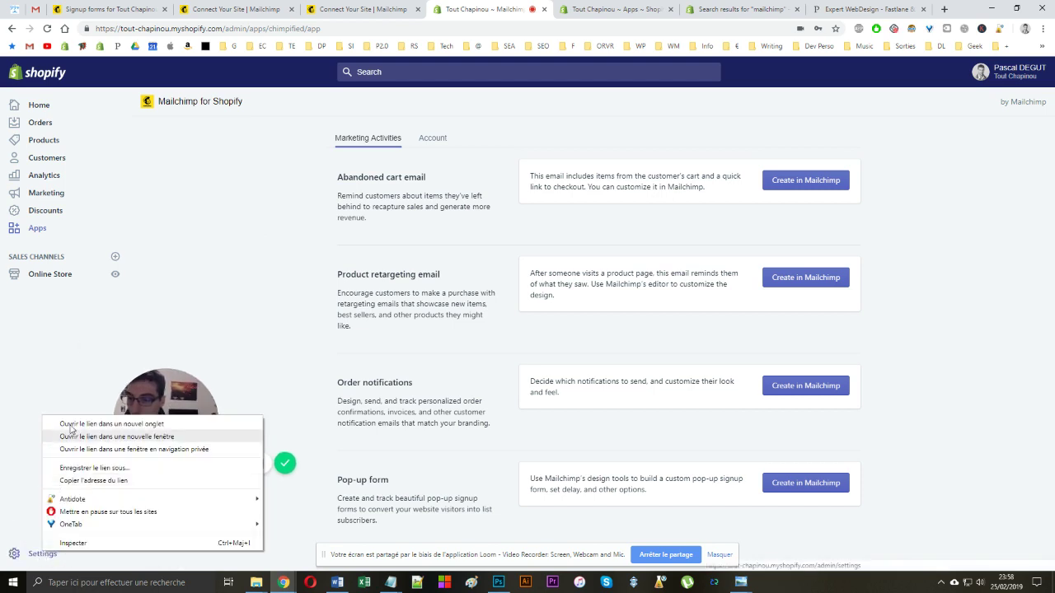
left_click(71, 424)
left_click(544, 10)
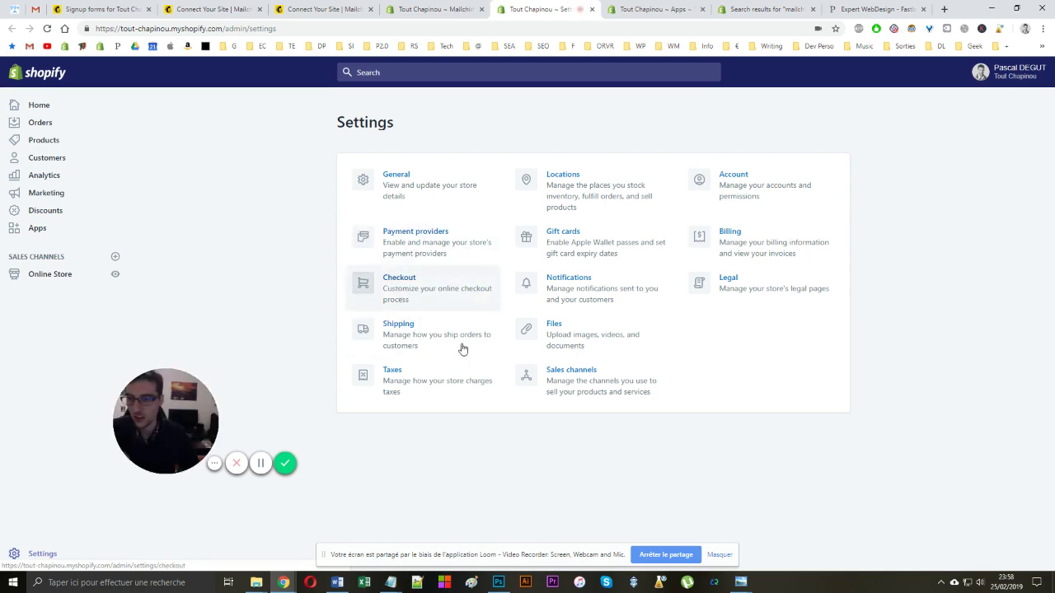
left_click(437, 288)
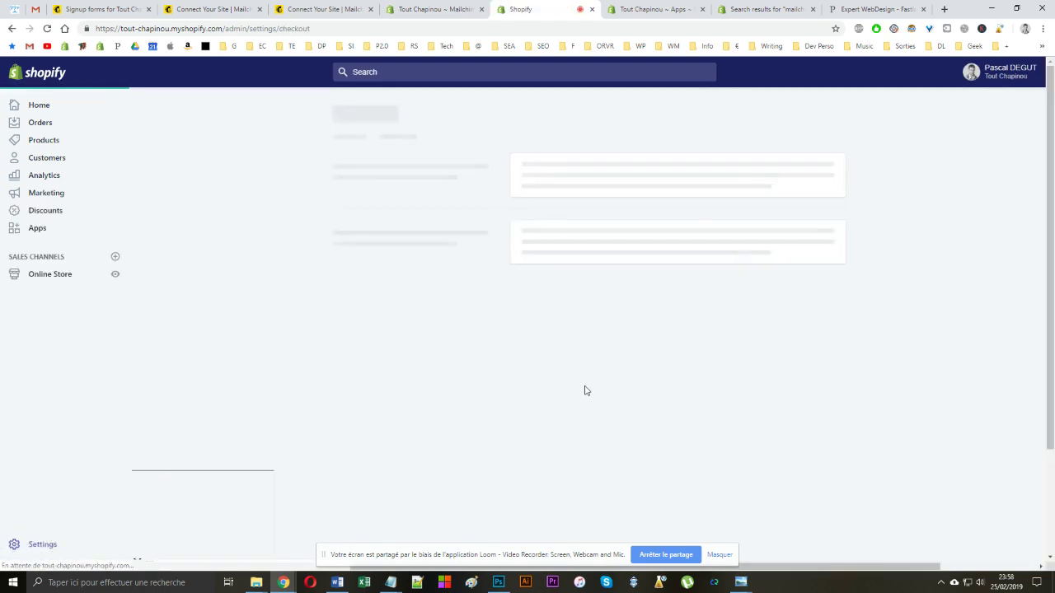
scroll(599, 350, "down", 20)
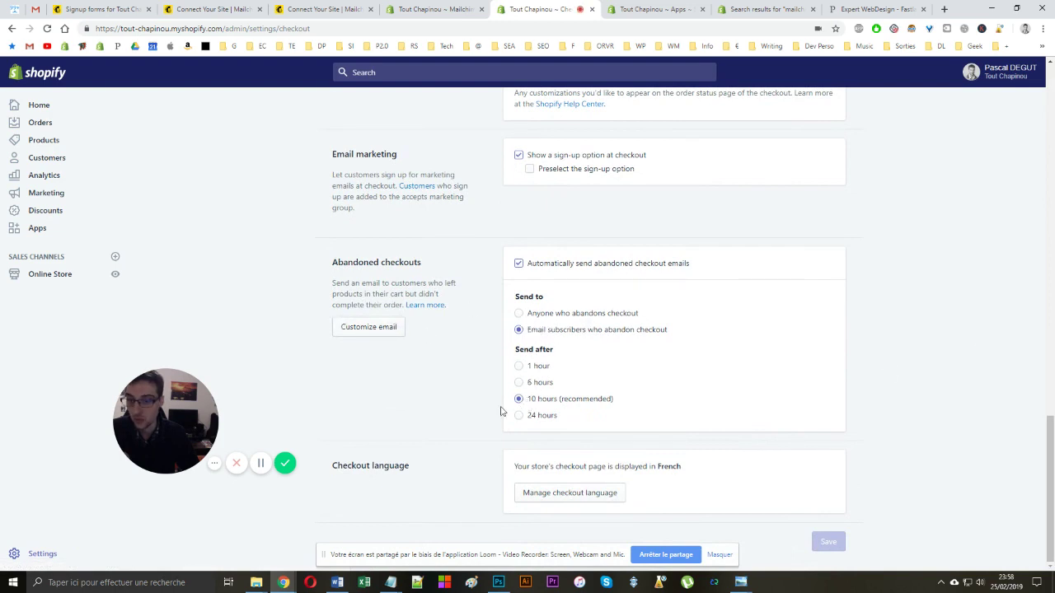
left_click(365, 327)
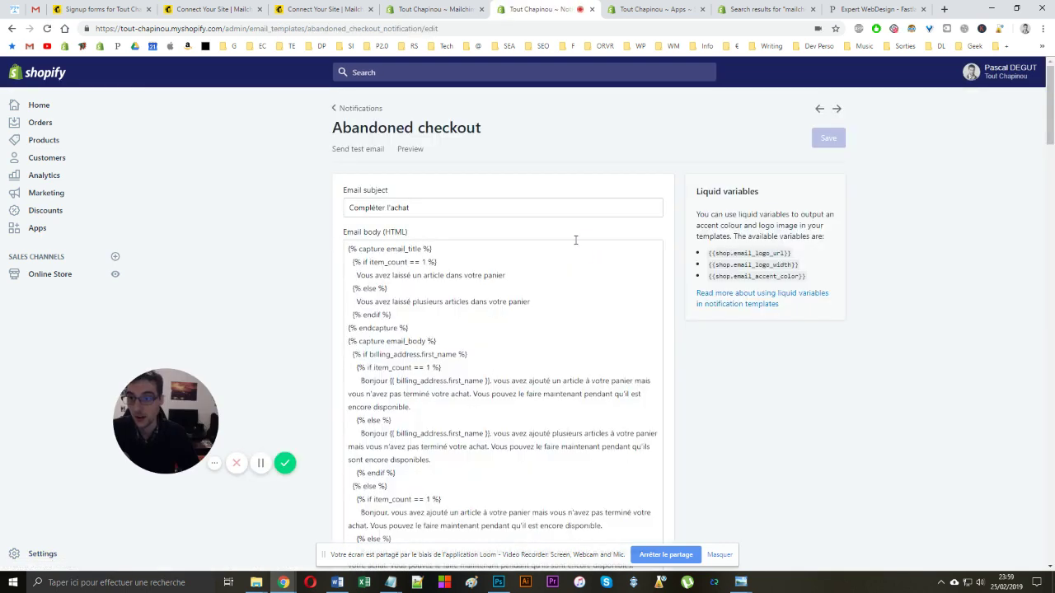
Preview the abandoned checkout email, look through its content and close the preview
left_click(411, 149)
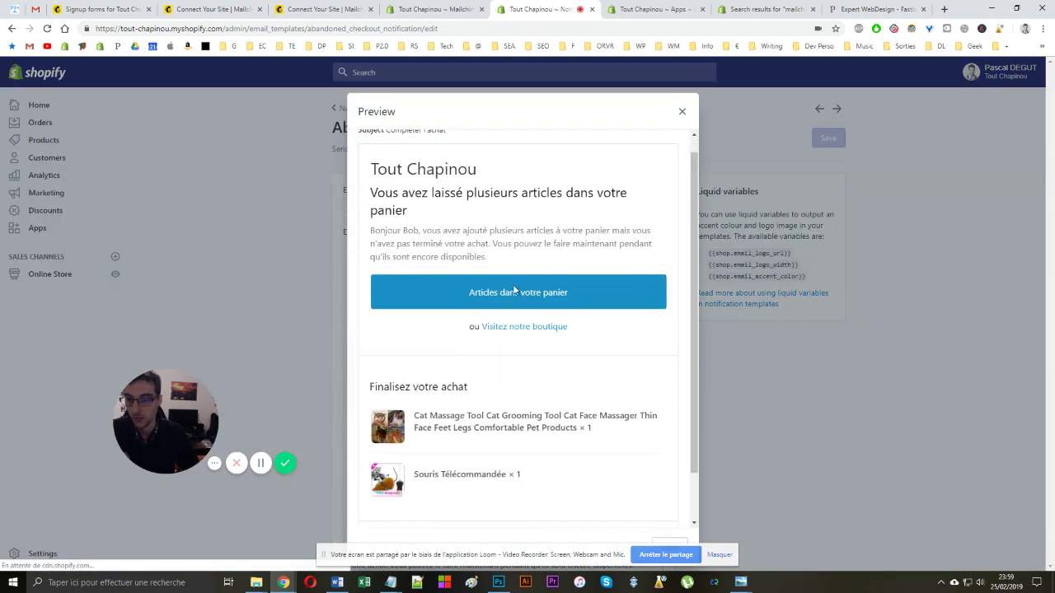
scroll(513, 288, "down", 1)
scroll(584, 311, "up", 2)
left_click(681, 111)
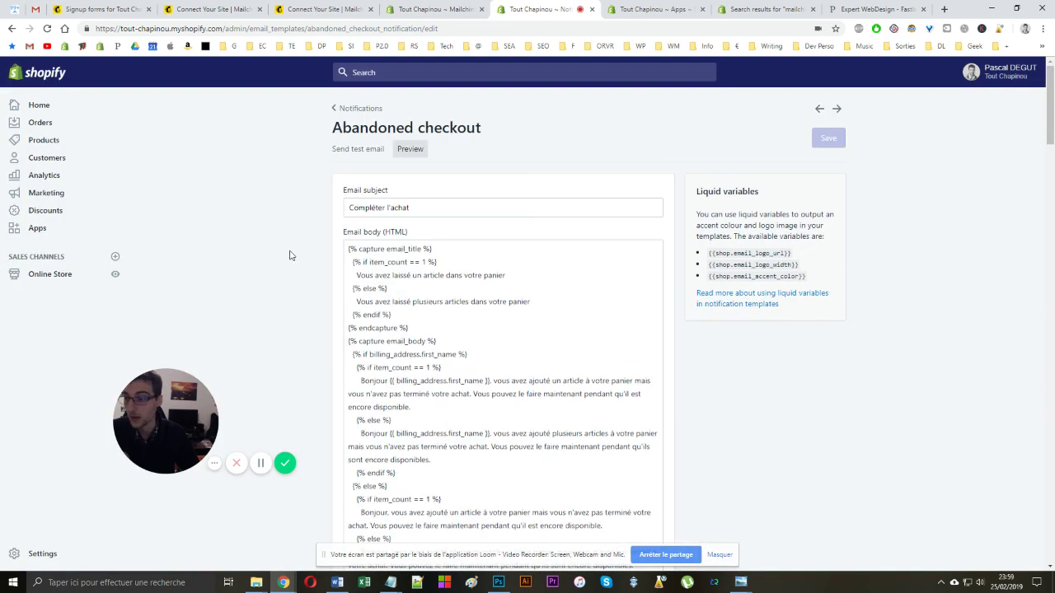
From Mailchimp for Shopify, create an abandoned cart email series in Mailchimp for the Tout Chapinou store, named Email series
left_click(406, 9)
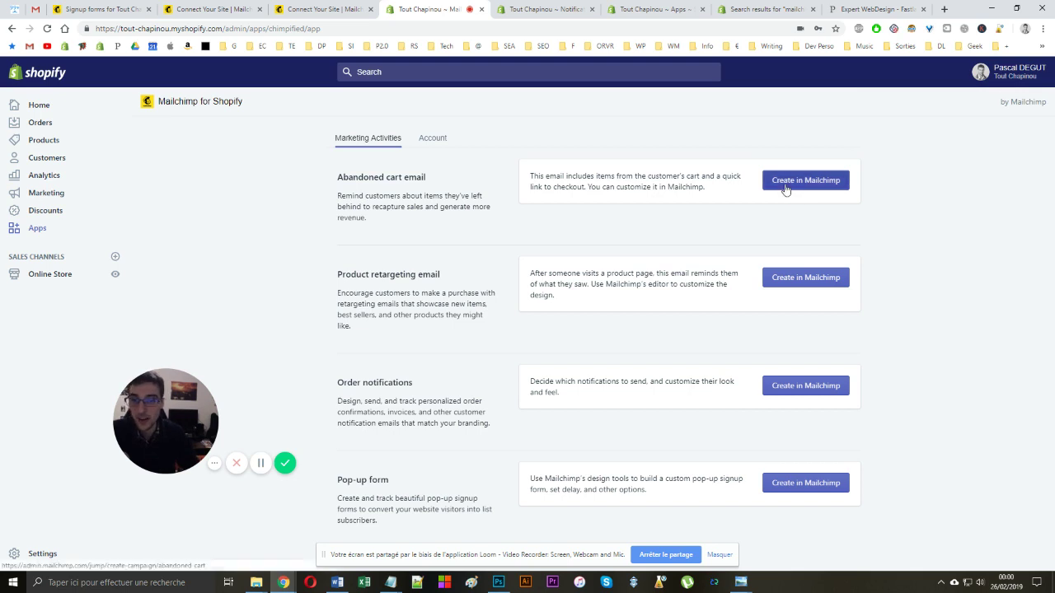
left_click(787, 179)
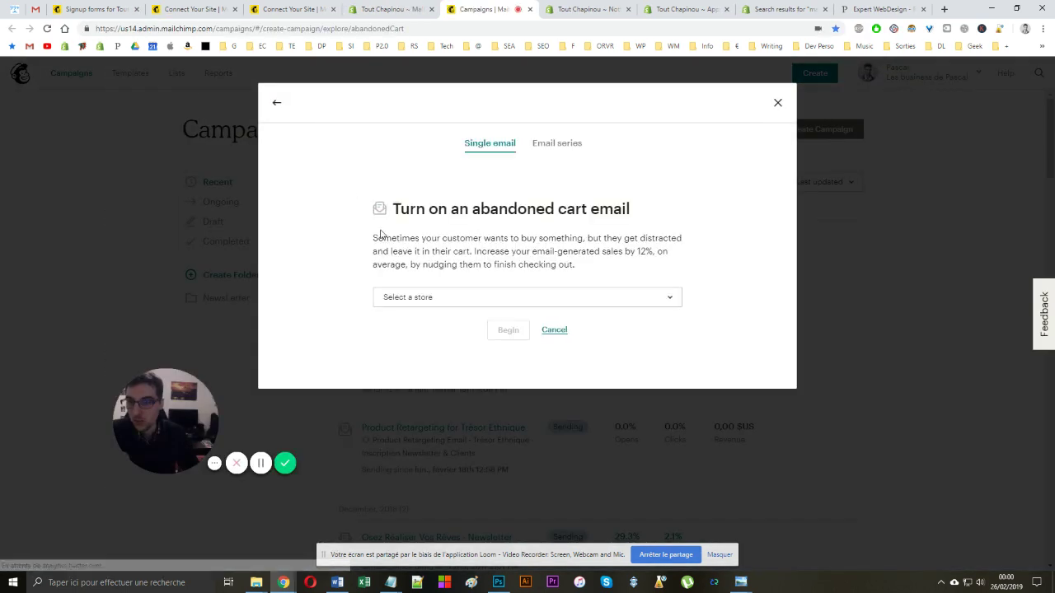
left_click(502, 297)
left_click(393, 178)
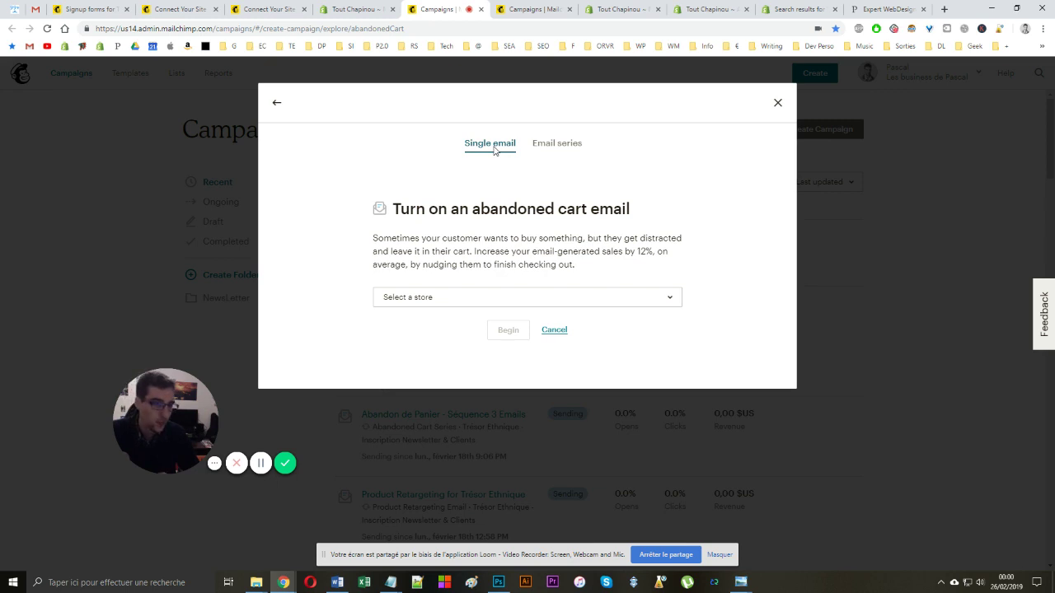
left_click(542, 148)
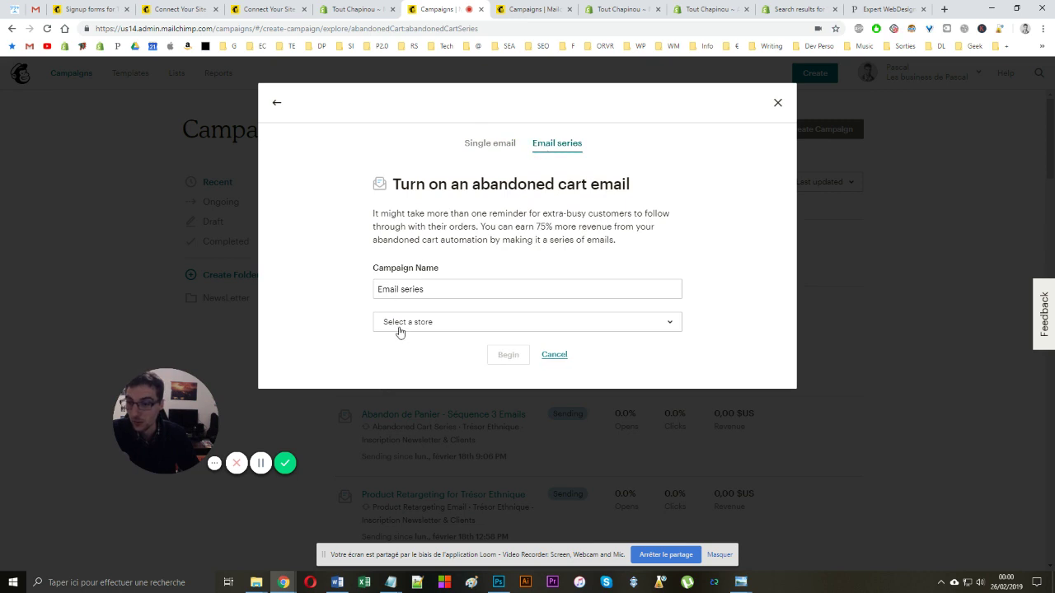
left_click(260, 463)
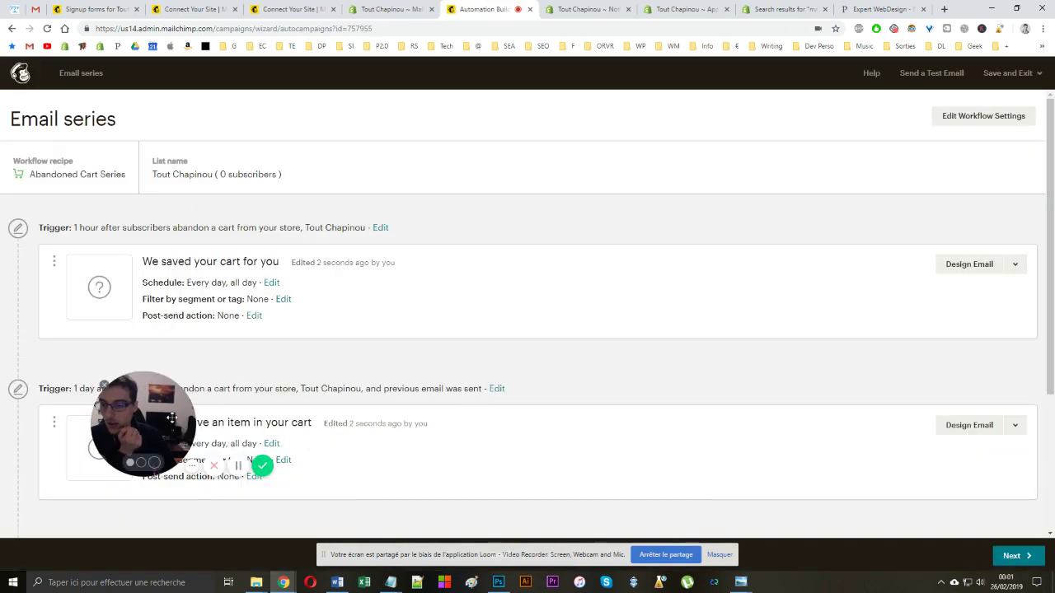
Review the abandoned cart workflow's list name, recipe, and the trigger and settings of each email in the series
left_click_drag(171, 418, 425, 113)
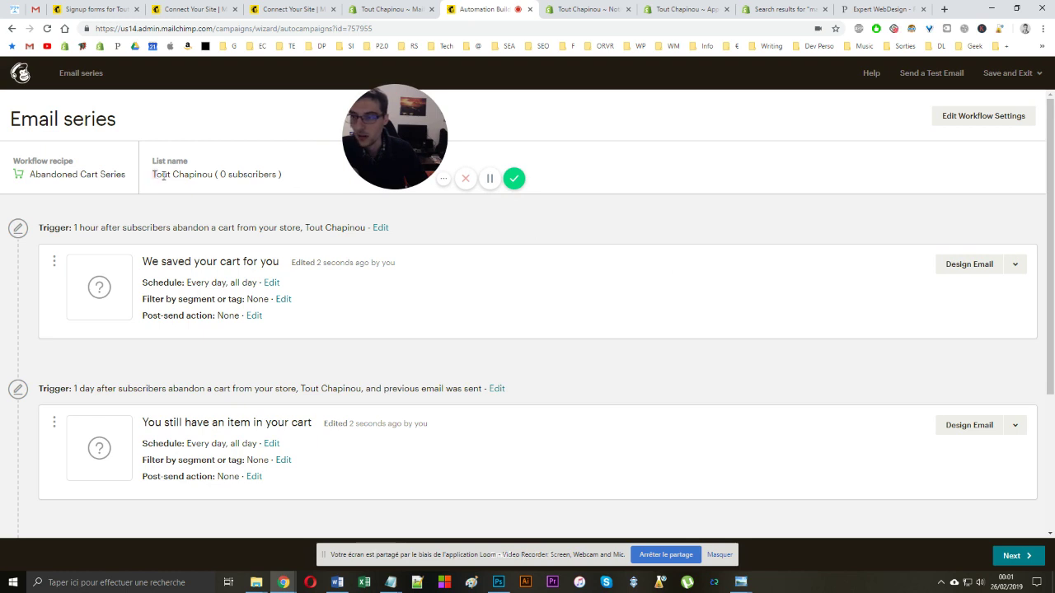
left_click_drag(154, 175, 213, 177)
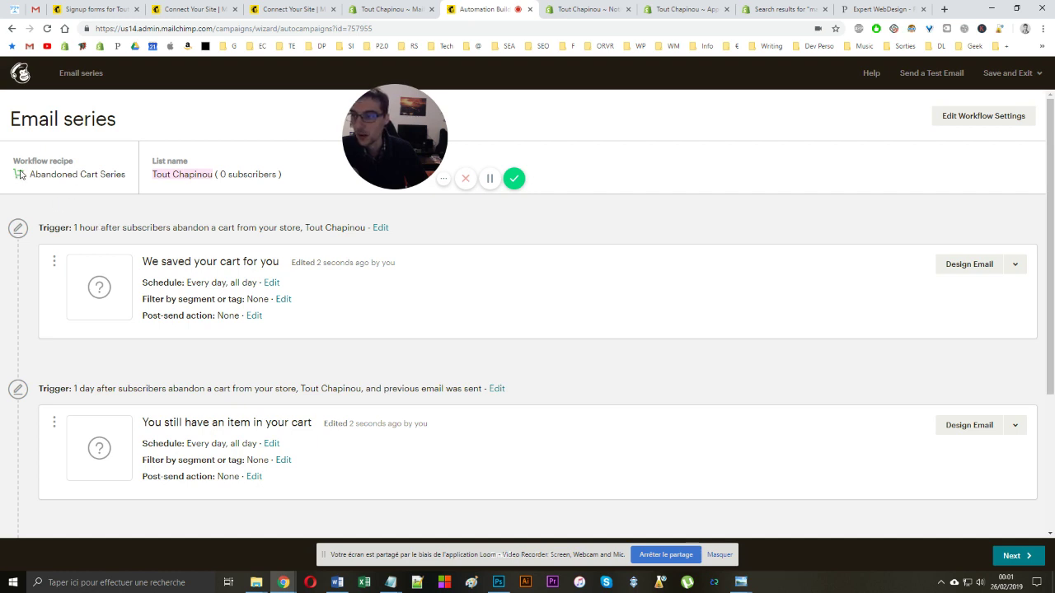
left_click_drag(22, 175, 127, 185)
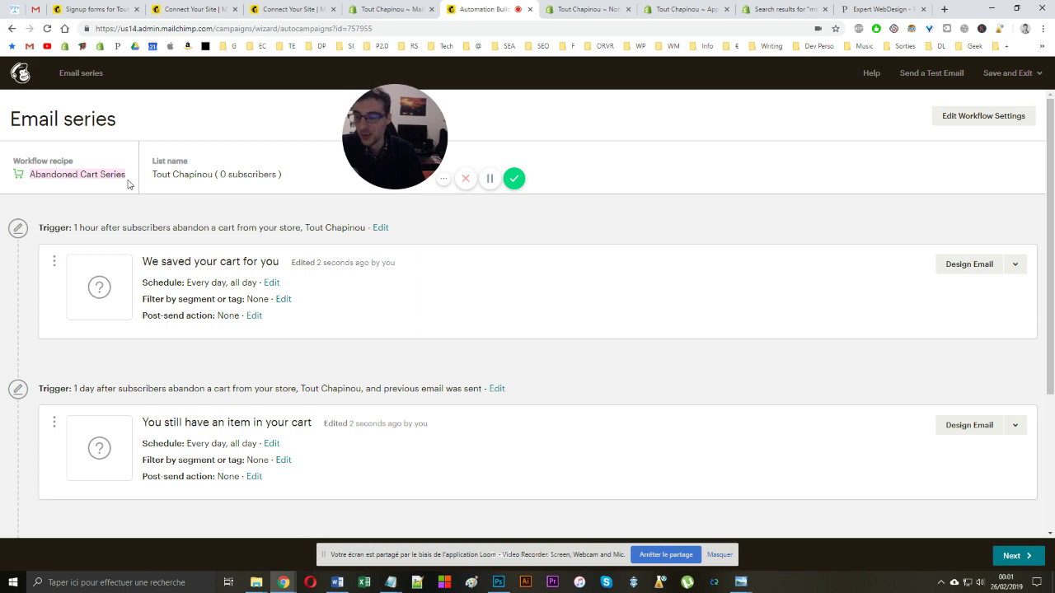
scroll(149, 229, "down", 3)
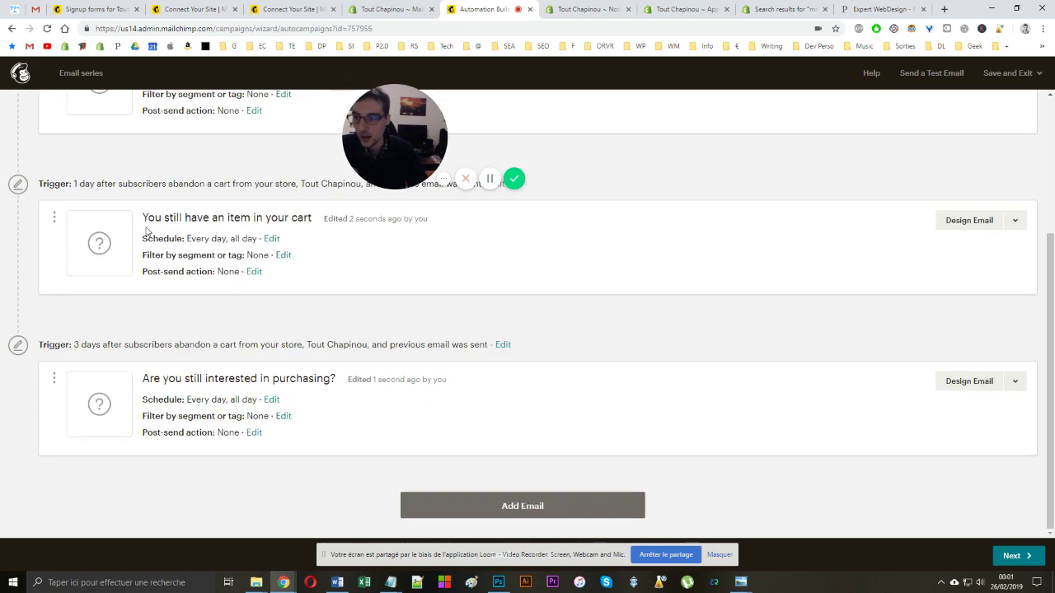
scroll(165, 239, "up", 3)
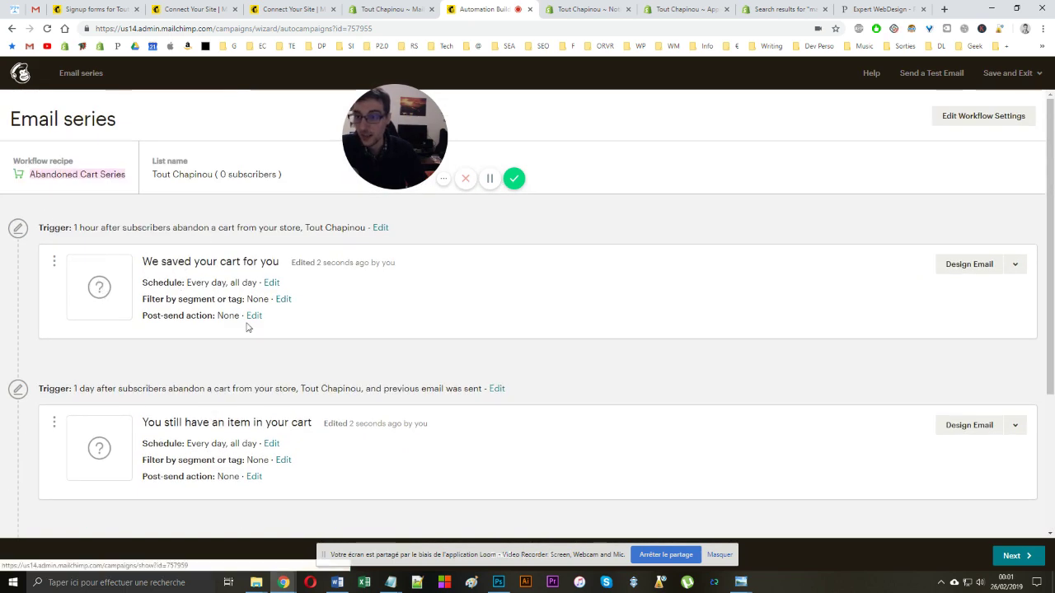
scroll(153, 219, "down", 3)
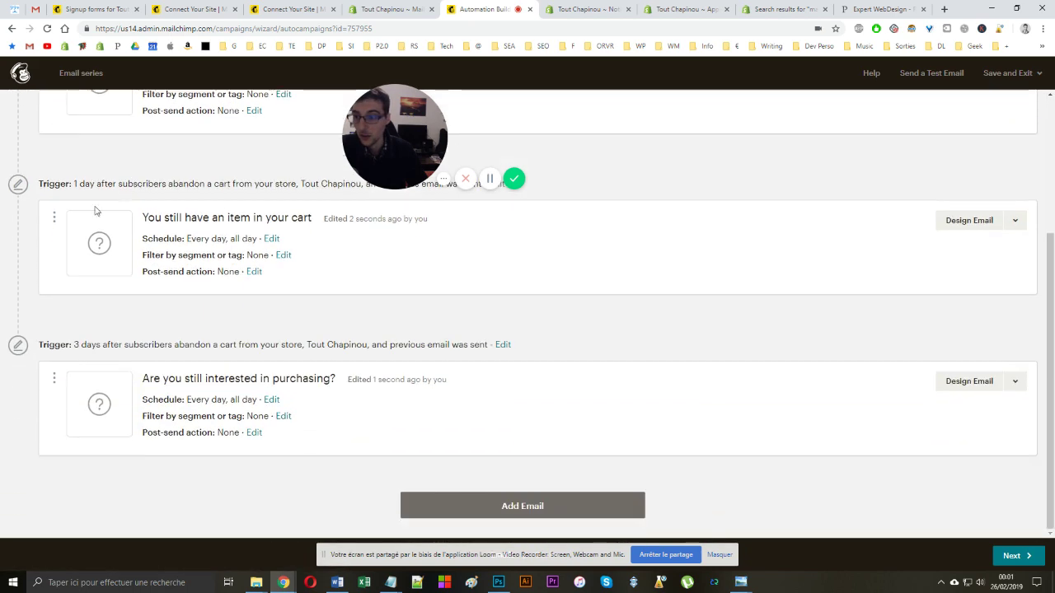
scroll(27, 223, "up", 2)
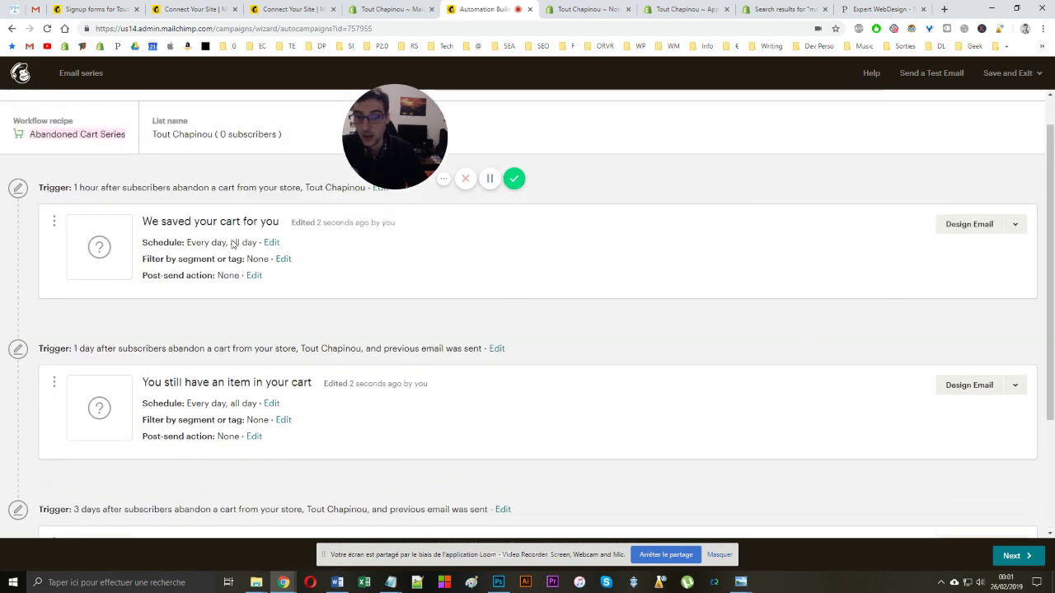
scroll(73, 233, "up", 1)
scroll(74, 233, "up", 1)
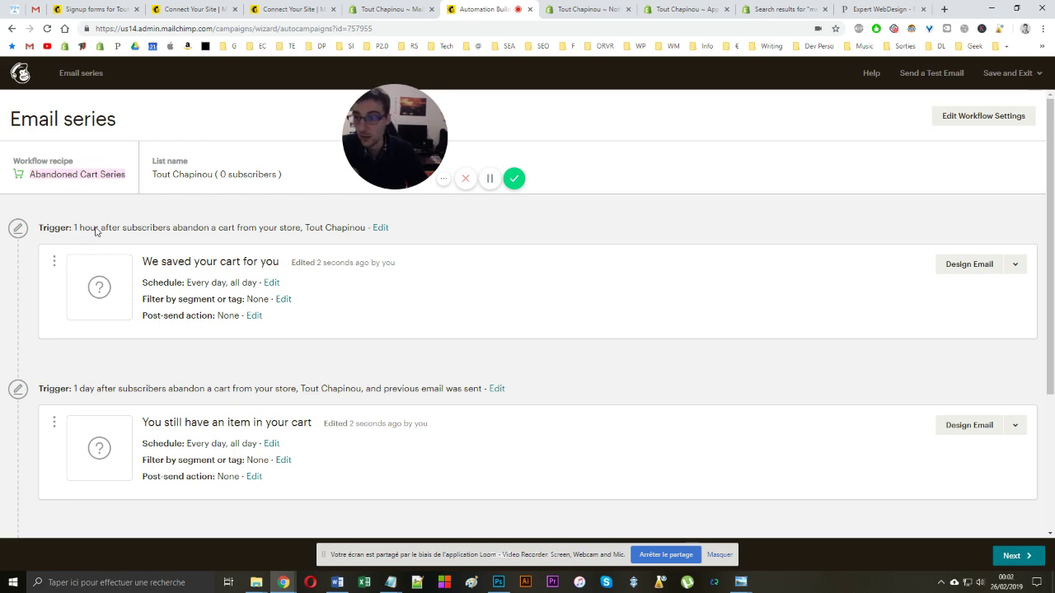
scroll(94, 233, "down", 1)
scroll(113, 302, "down", 1)
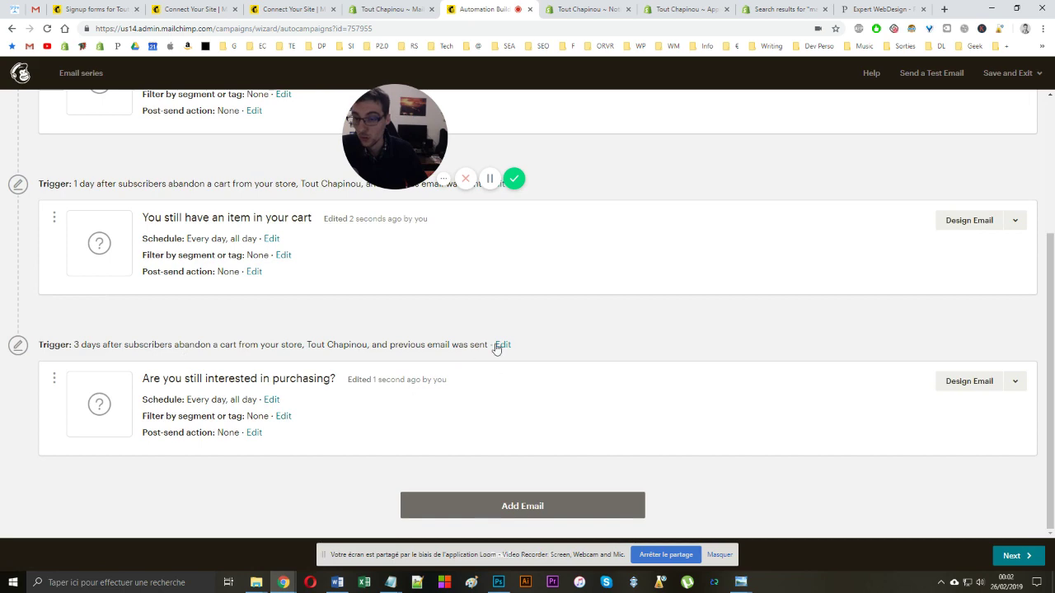
Inspect the delay options in the trigger of the first email, "We saved your cart for you", and leave without updating it
scroll(494, 353, "up", 2)
left_click(379, 228)
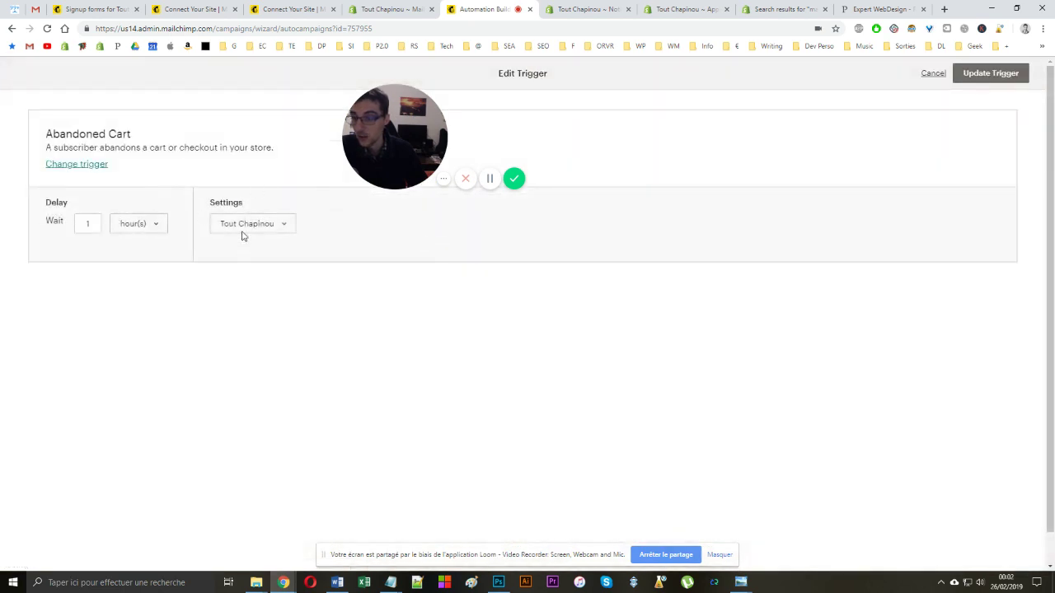
left_click(140, 224)
left_click(169, 348)
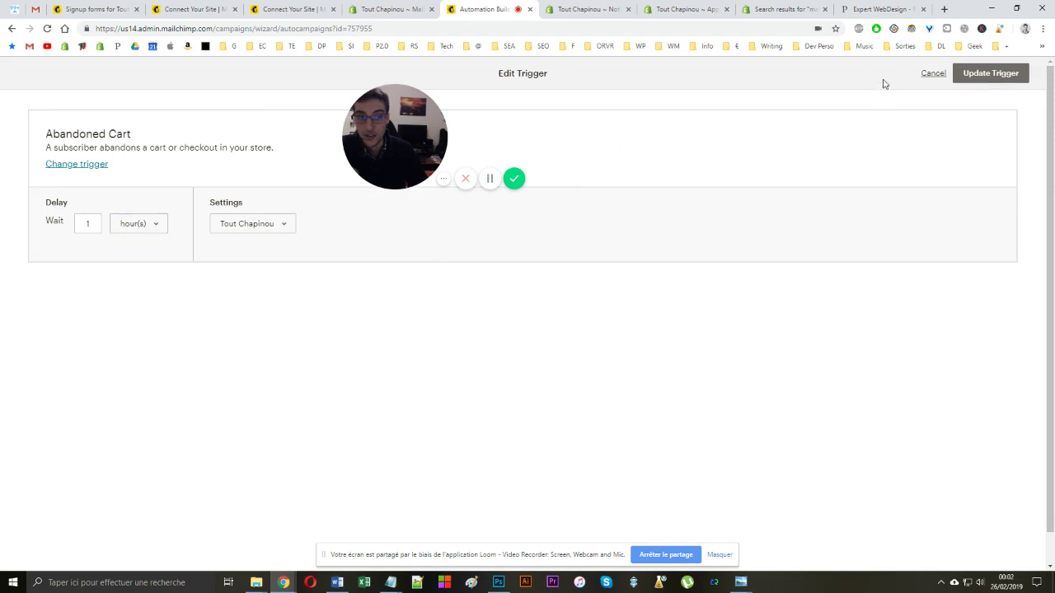
left_click(932, 75)
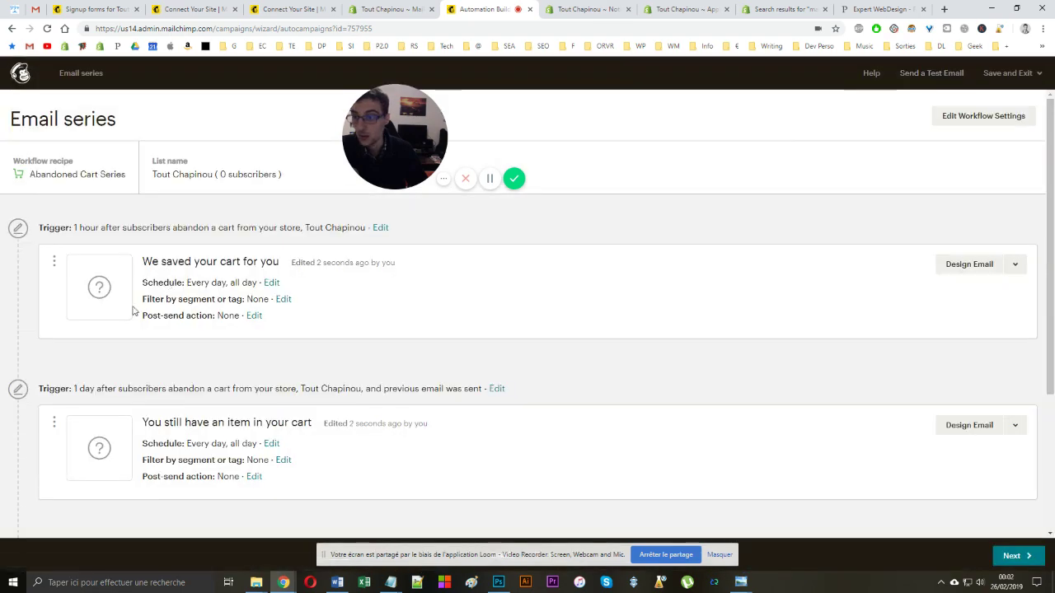
scroll(124, 313, "down", 3)
scroll(123, 317, "up", 2)
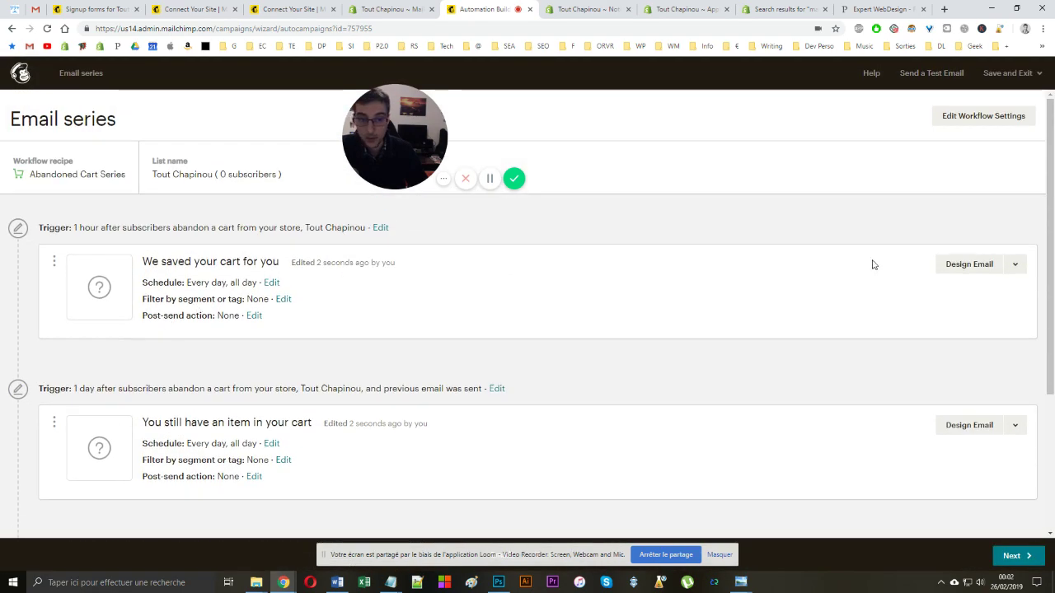
scroll(945, 269, "down", 3)
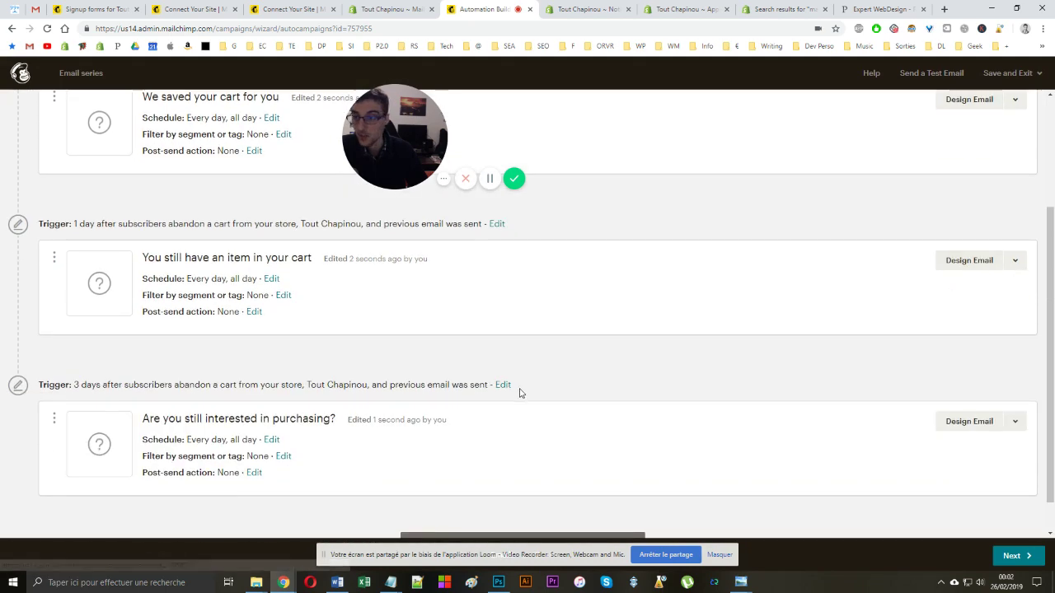
scroll(520, 391, "up", 3)
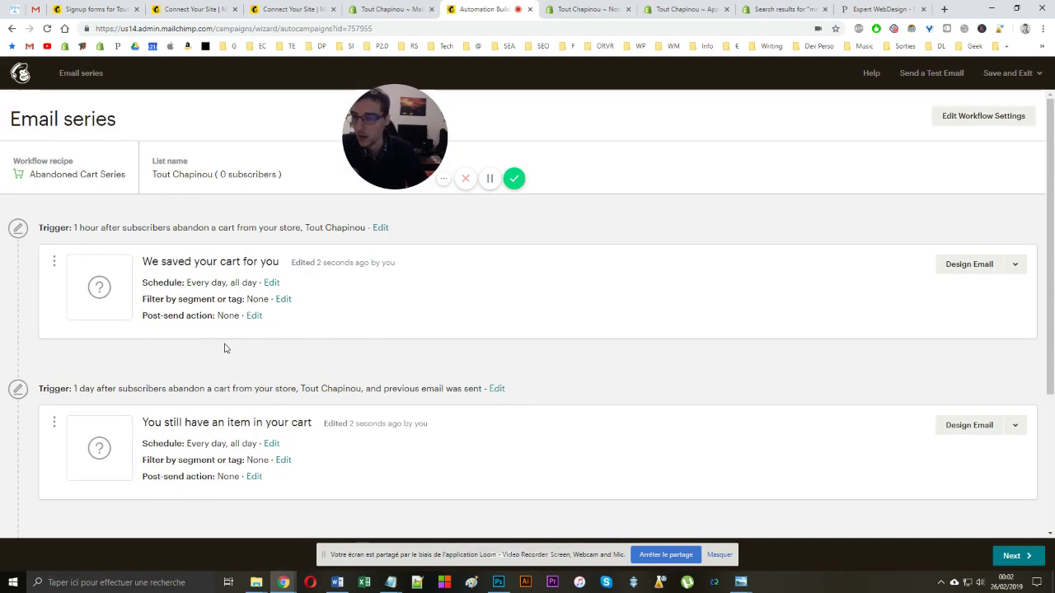
scroll(223, 349, "down", 2)
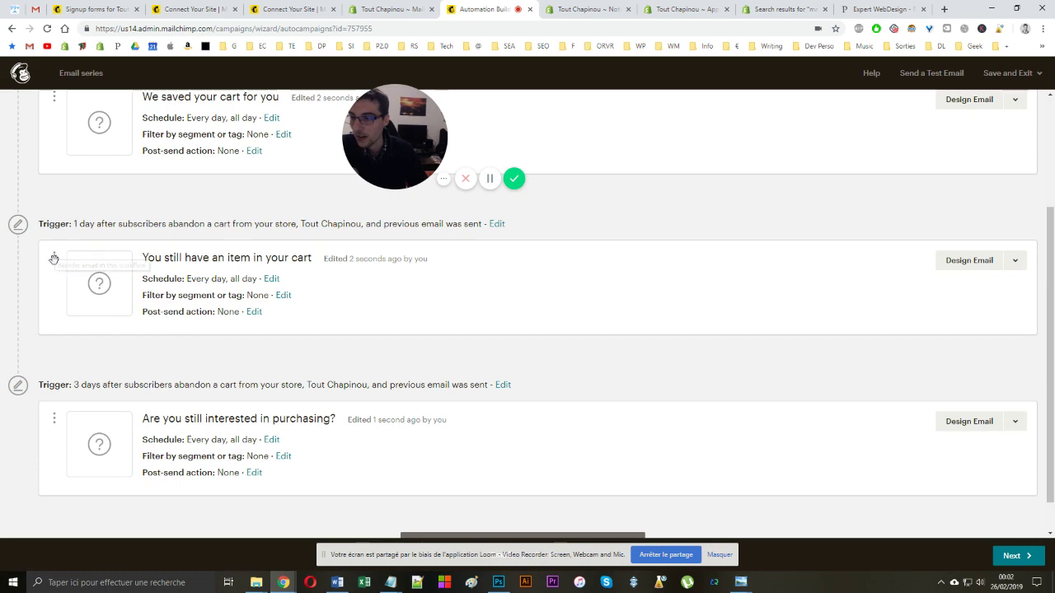
scroll(54, 262, "up", 2)
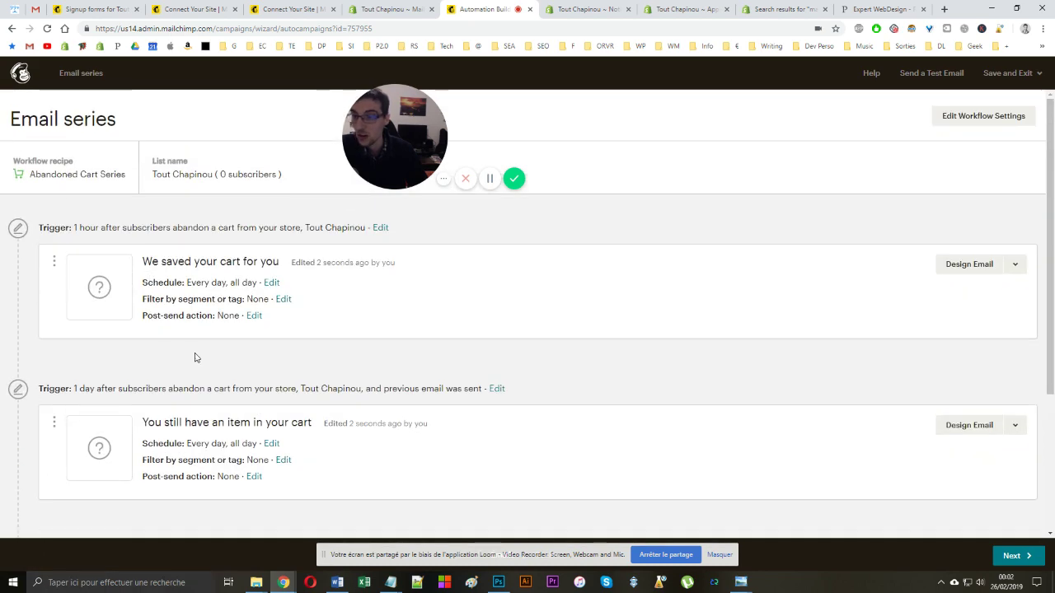
Inspect the day and send-time options in the schedule of "We saved your cart for you", and leave without saving
left_click(271, 282)
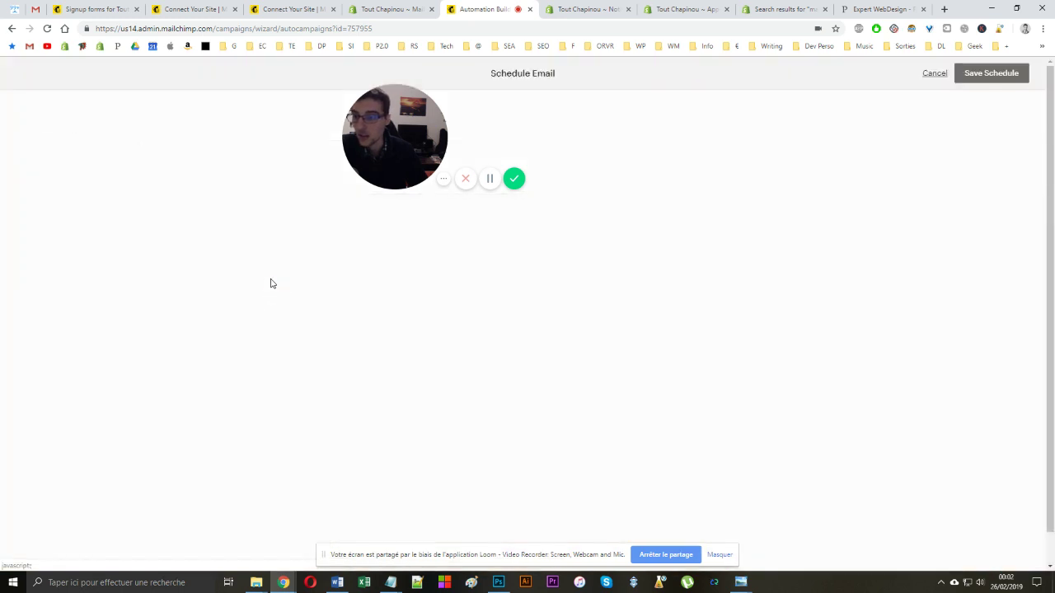
left_click(82, 143)
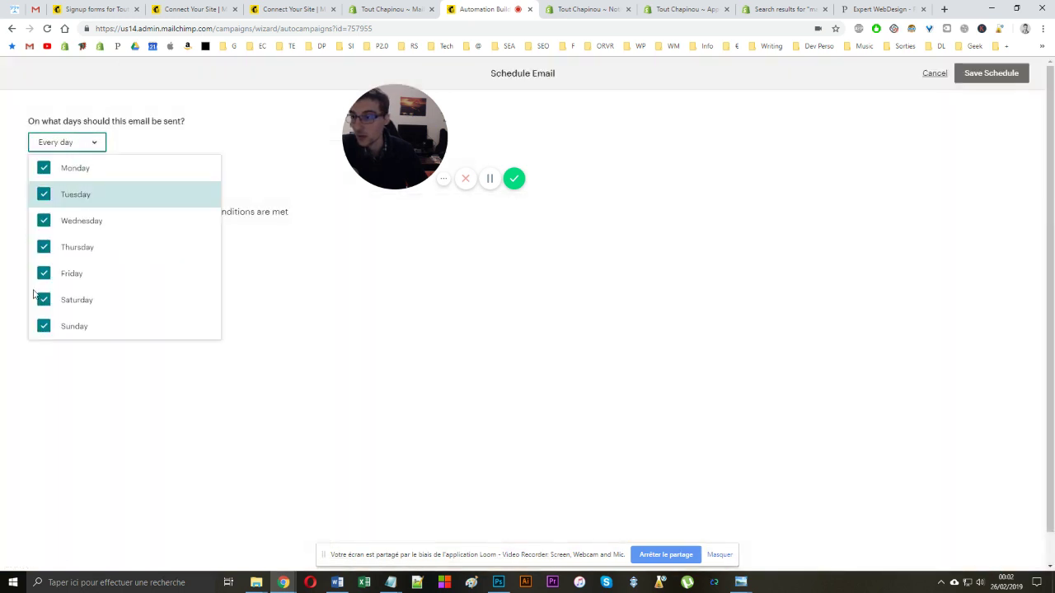
left_click(386, 370)
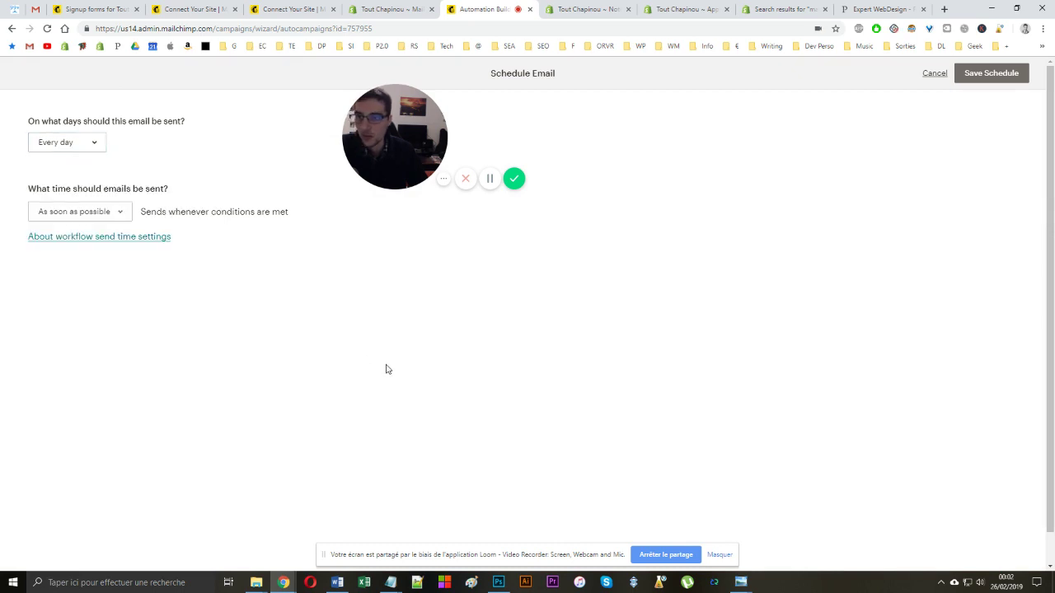
left_click(76, 211)
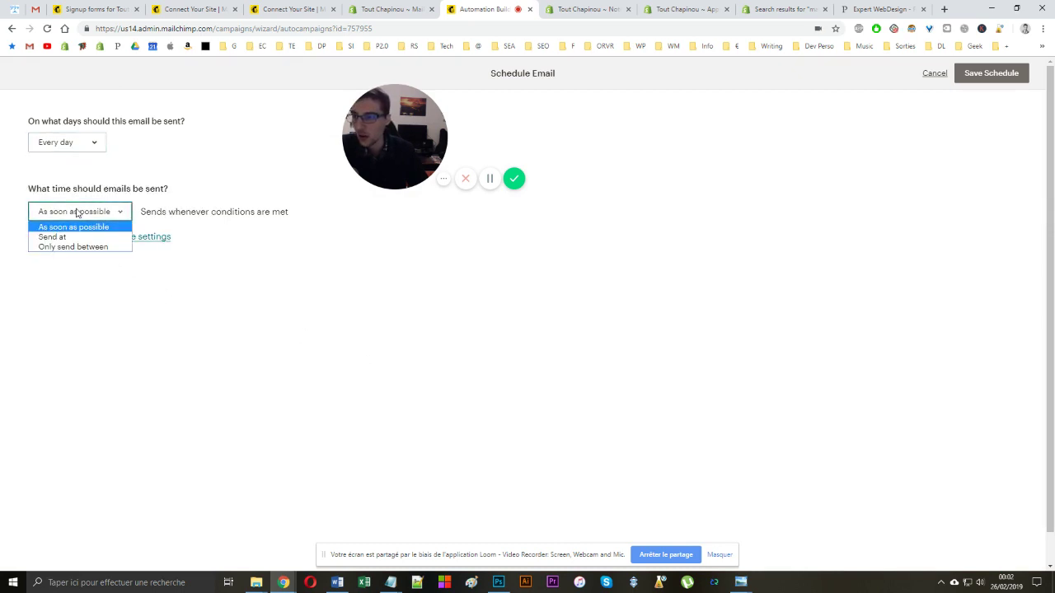
left_click(77, 211)
left_click(70, 211)
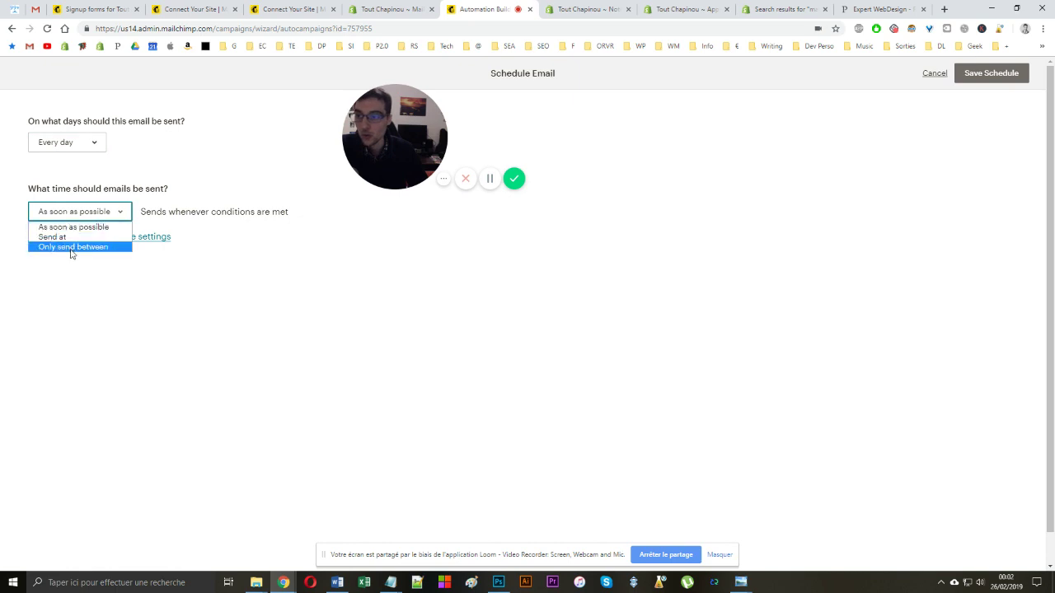
left_click(236, 388)
left_click(933, 75)
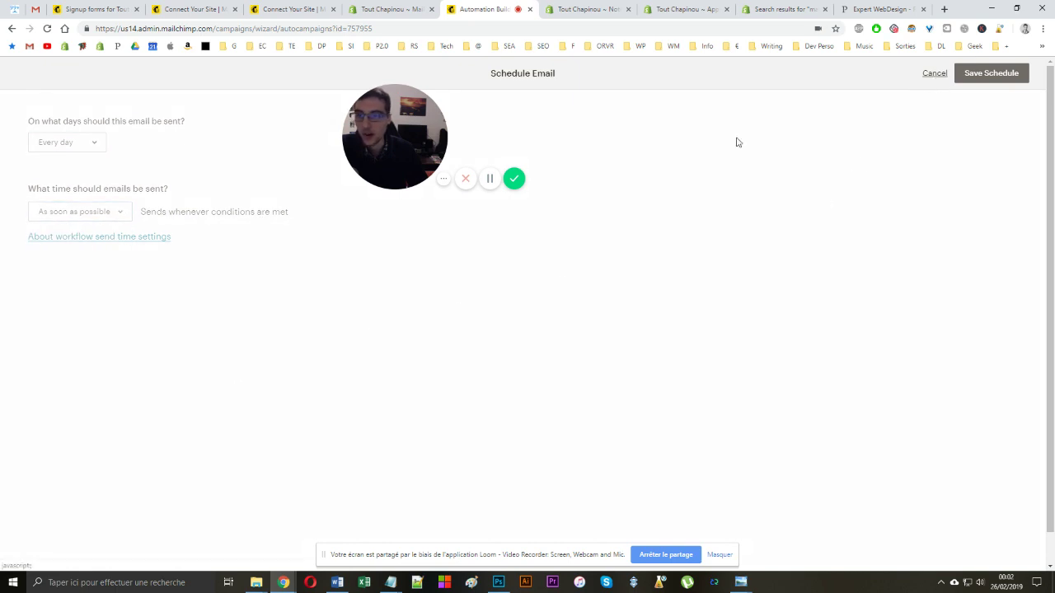
Try the "Only send between" send time in the first email's schedule and cancel without saving it
scroll(173, 288, "down", 1)
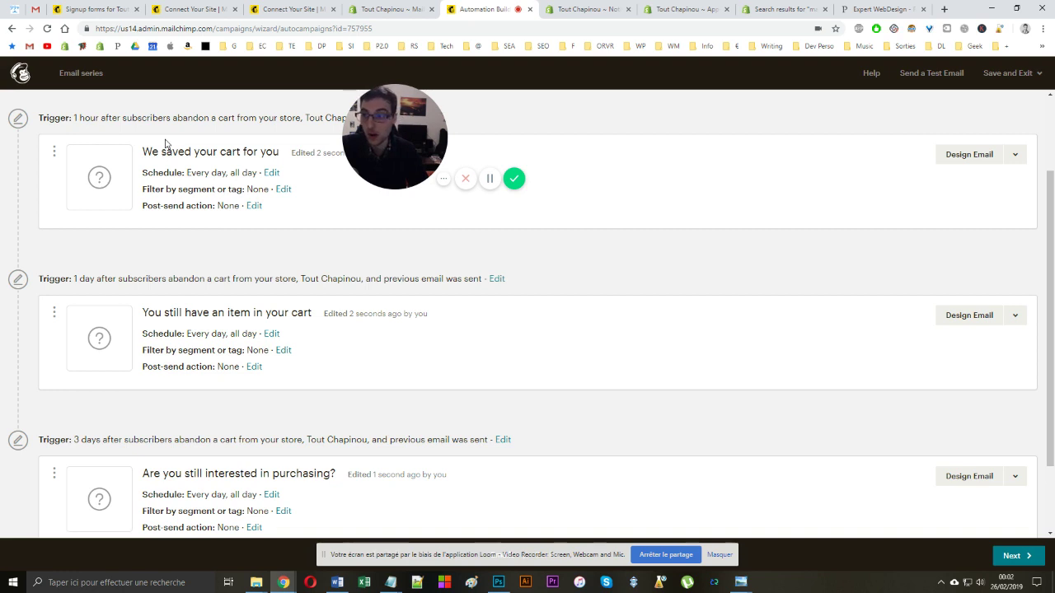
left_click(271, 173)
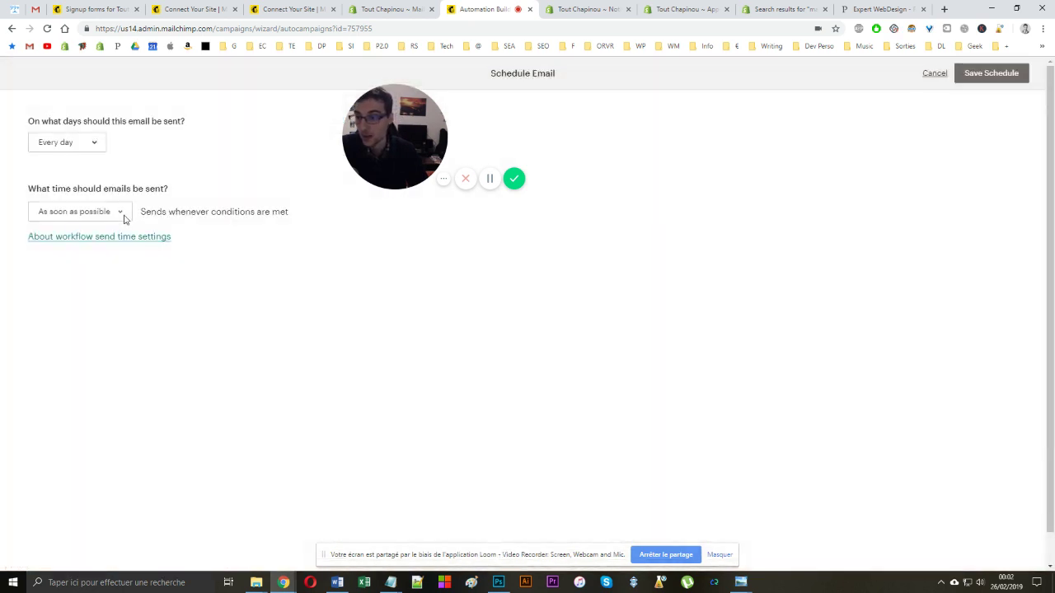
left_click(87, 212)
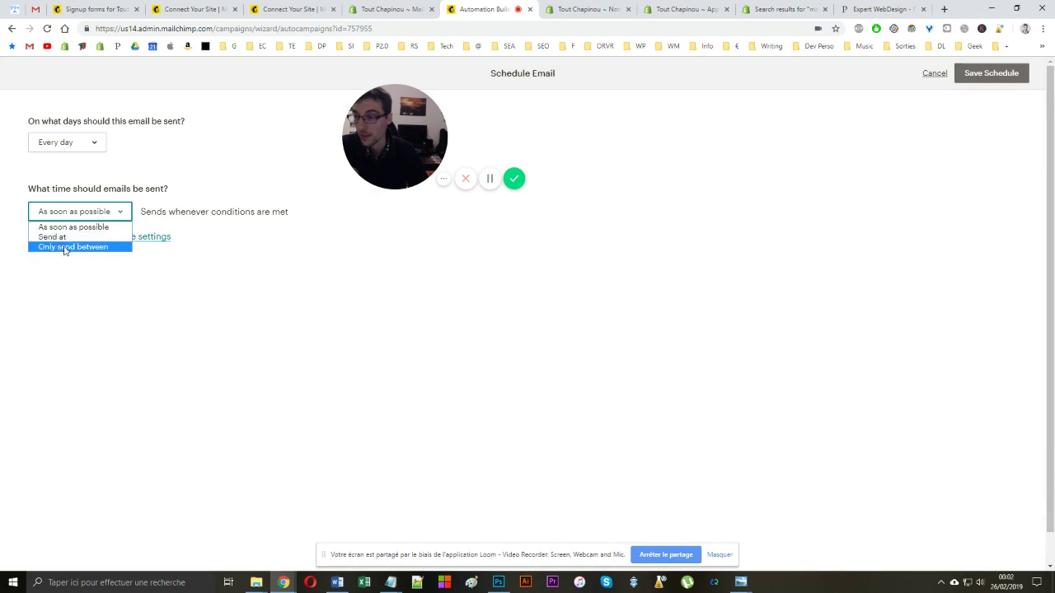
left_click(66, 248)
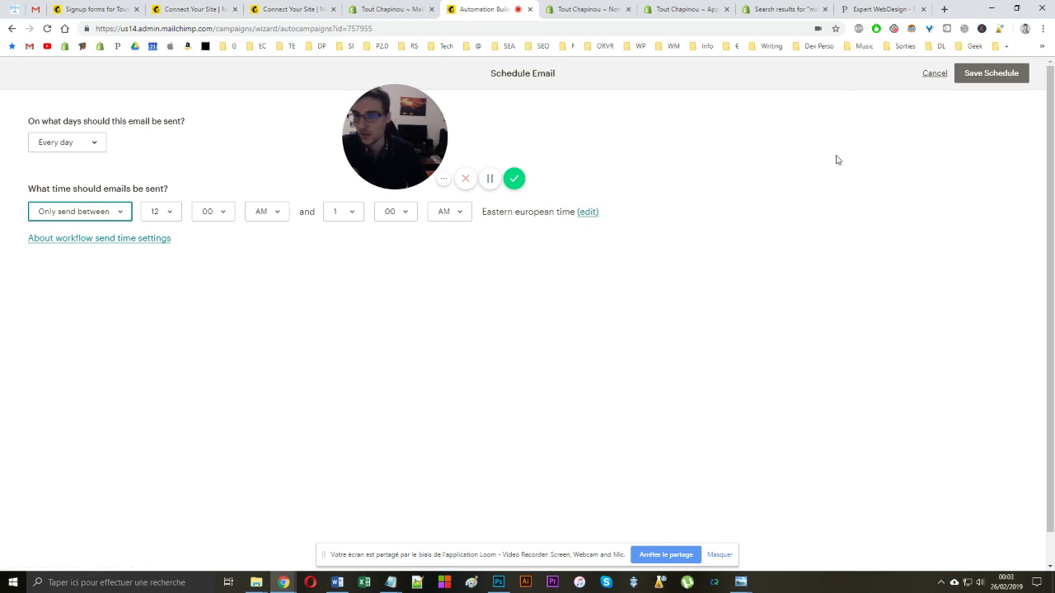
left_click(932, 73)
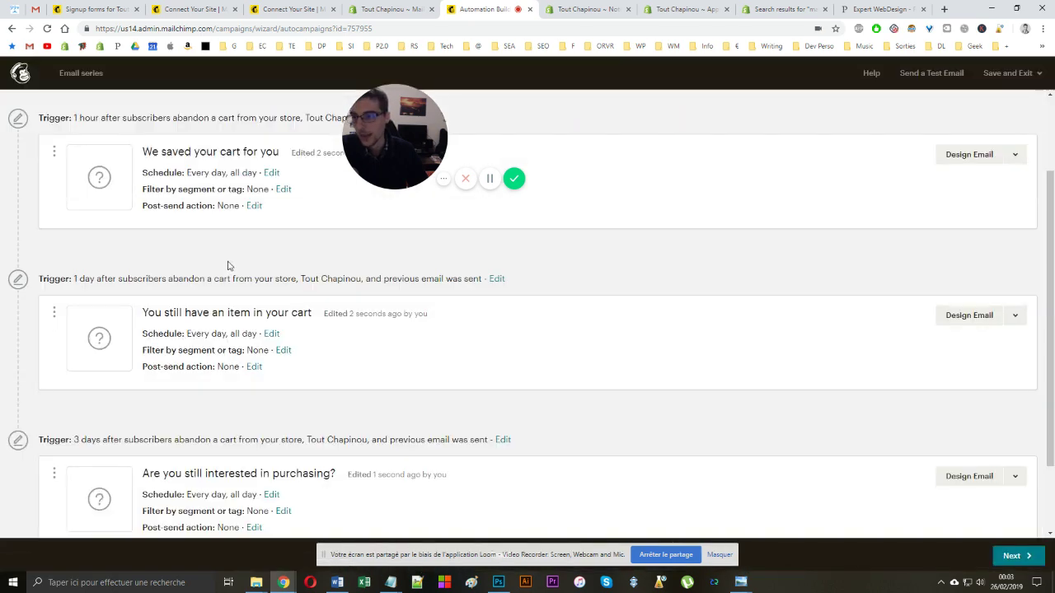
Inspect the post-send action setting of the first email, "We saved your cart for you", and leave without updating it
left_click(254, 206)
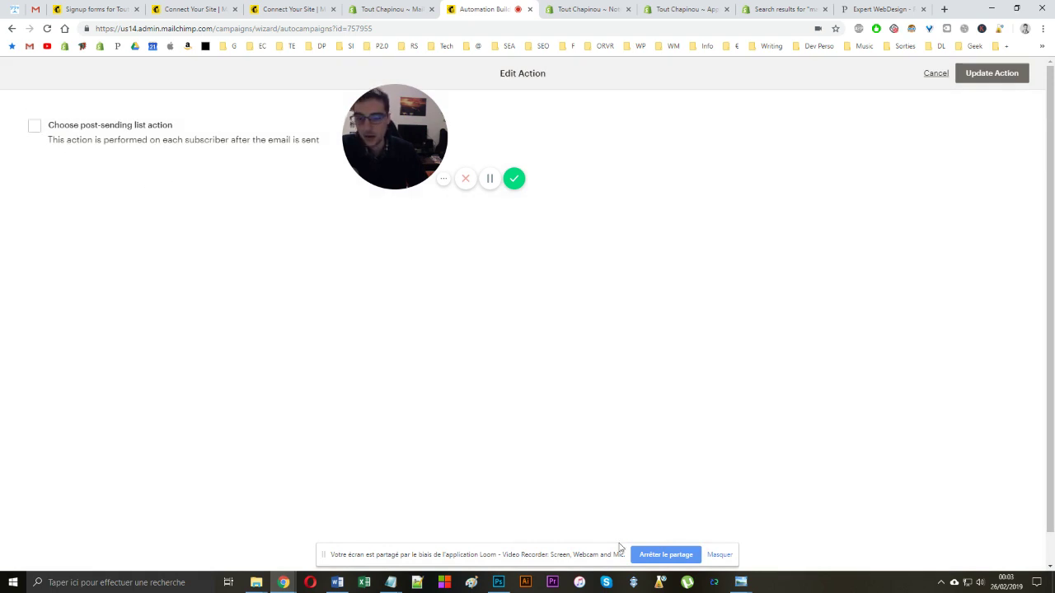
left_click(927, 75)
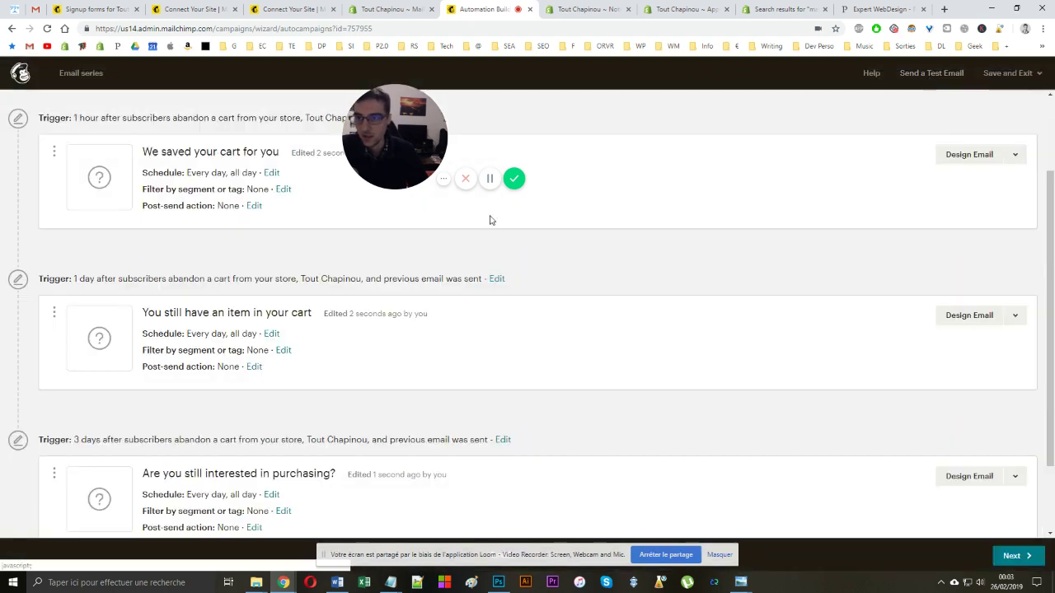
left_click_drag(404, 149, 524, 151)
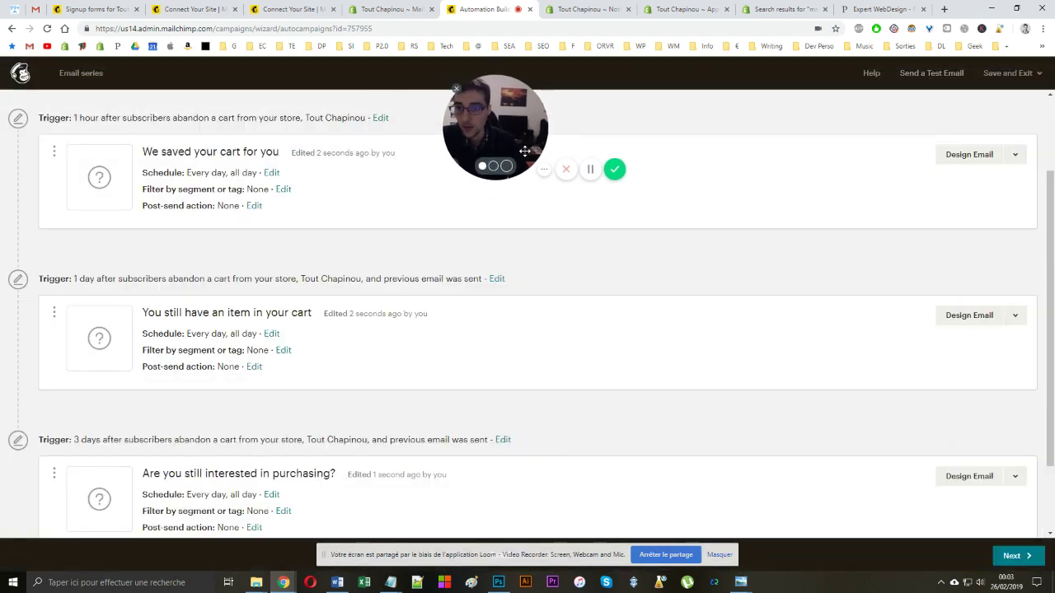
Start designing the first email of the series and set its internal name to "Mail Abandon Panier #1"
left_click(955, 156)
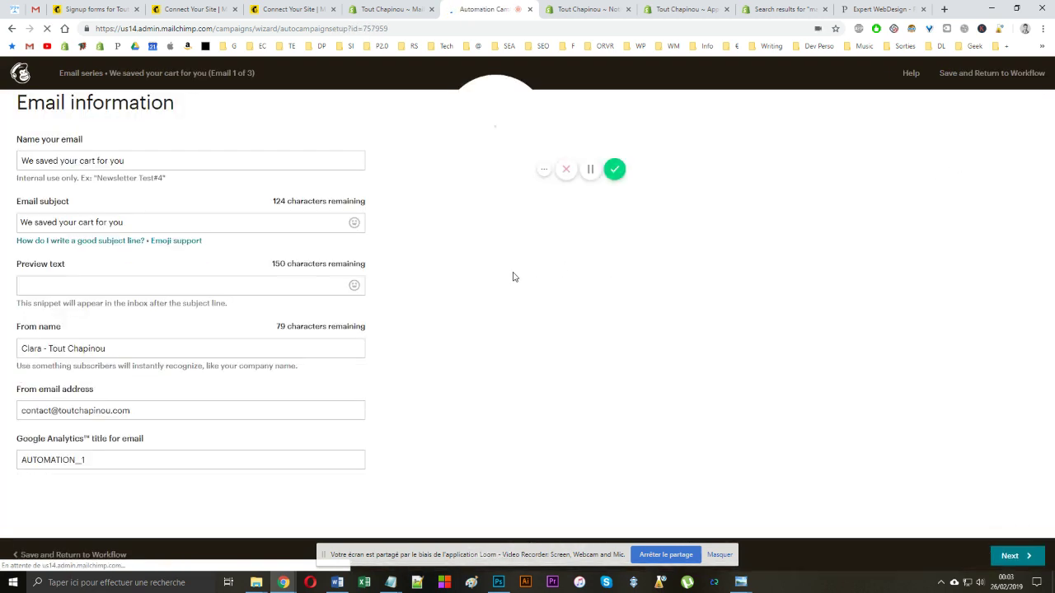
left_click(95, 158)
triple_click(95, 158)
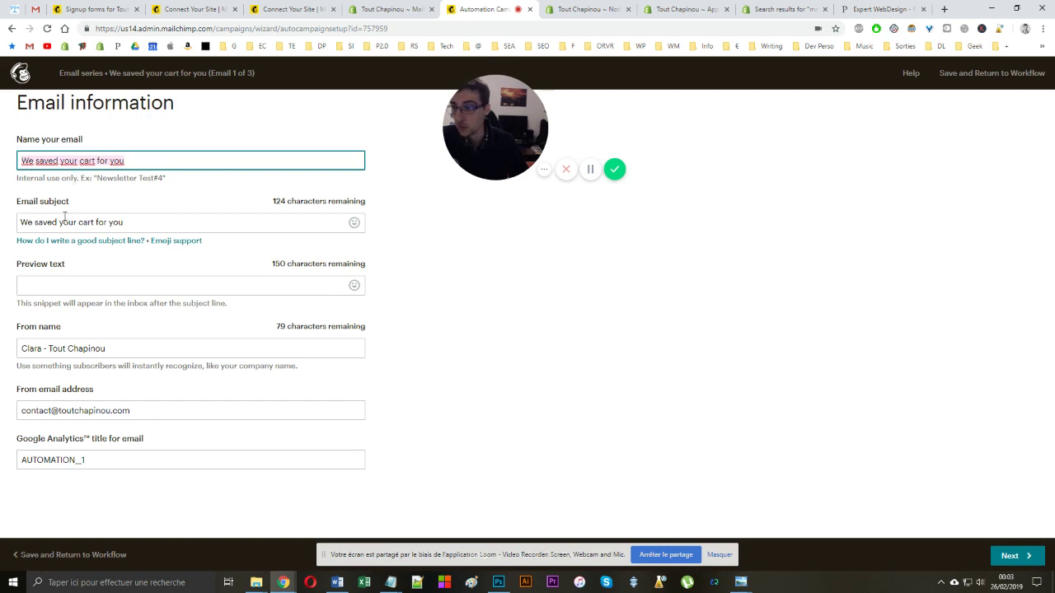
left_click(33, 161)
key("shift+End")
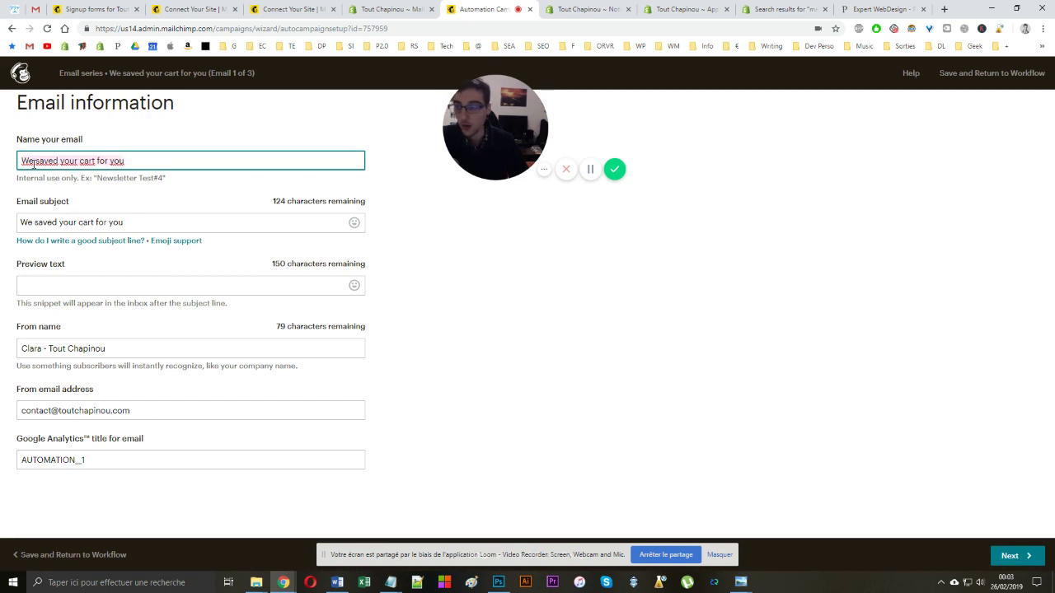
key("BackSpace")
key("BackSpace")
key("BackSpace")
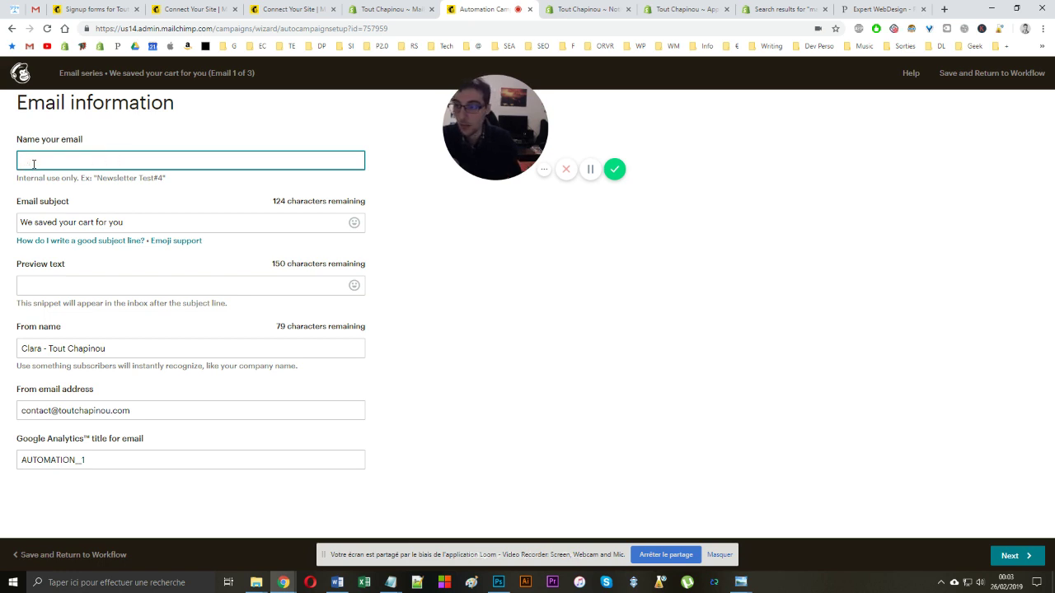
type("Mail Abandon ")
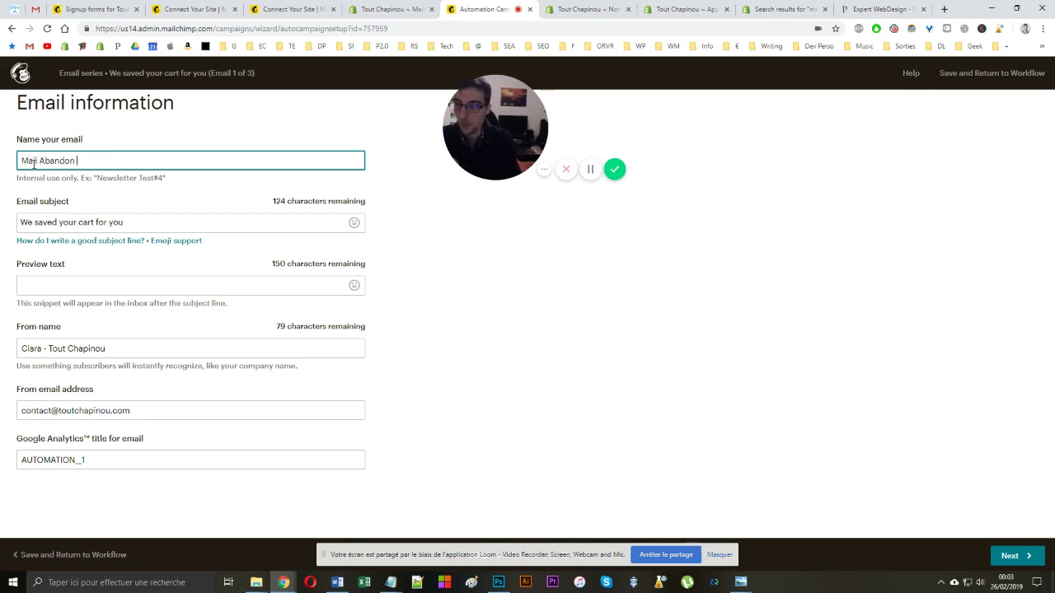
type("Panier #1")
key("Tab")
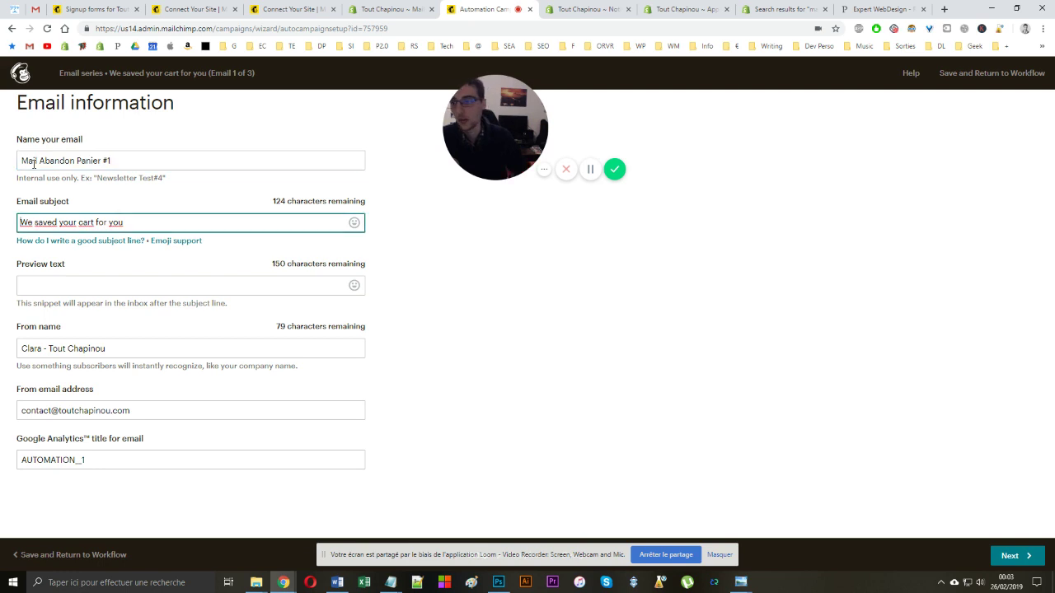
Replace the email subject with "Quelque chose s'est Mal Passé... ?"
triple_click(110, 223)
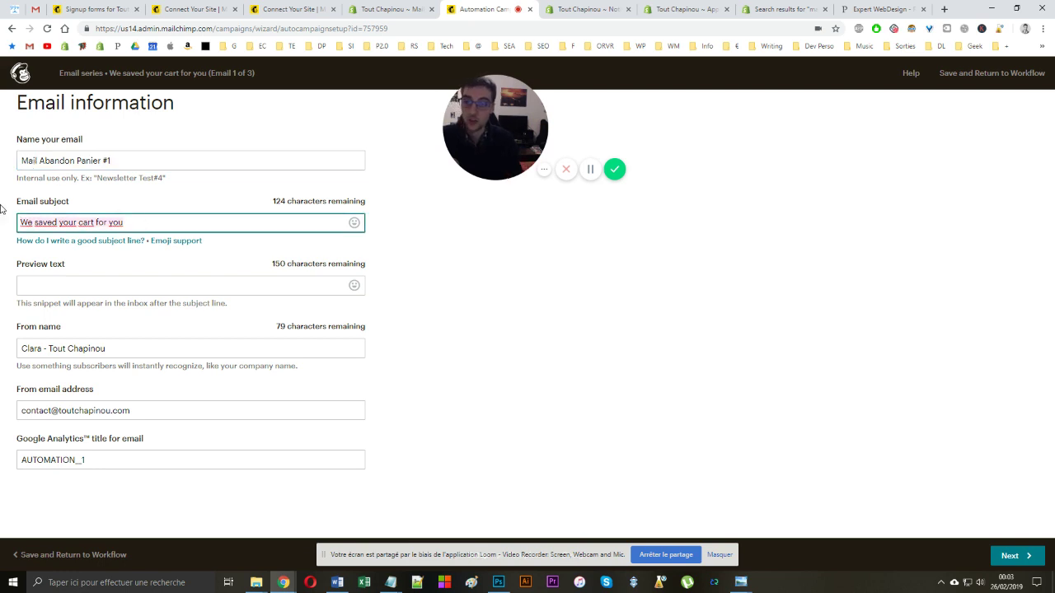
type("Quelque c")
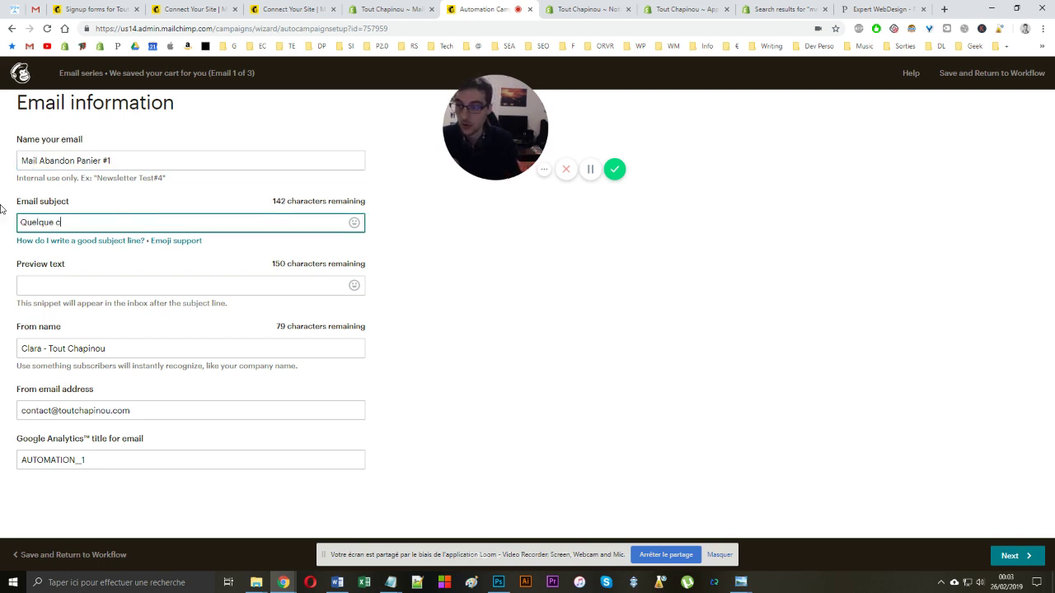
type("hose s'est MA")
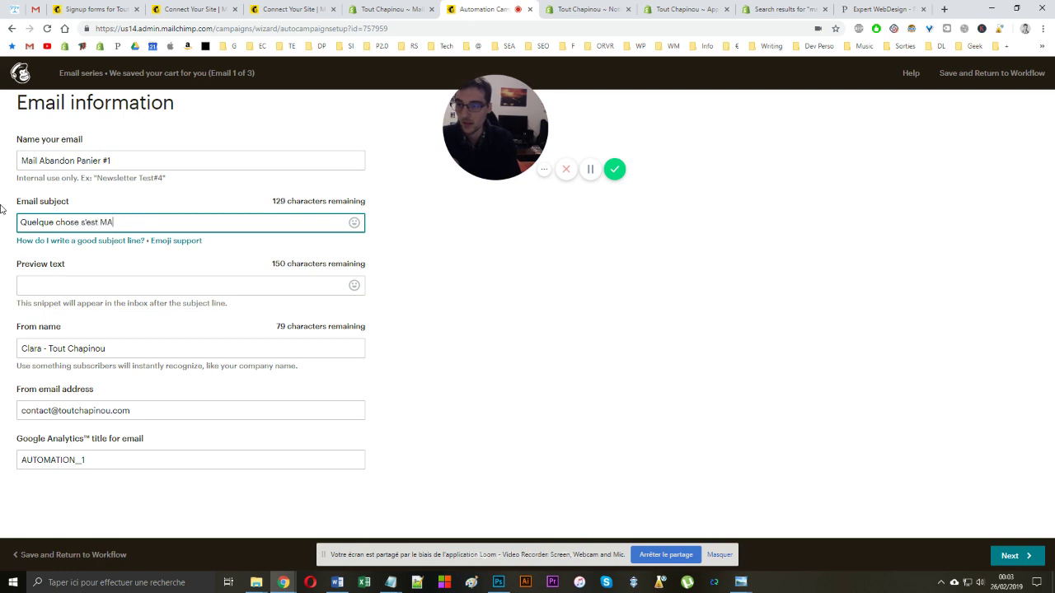
key("BackSpace")
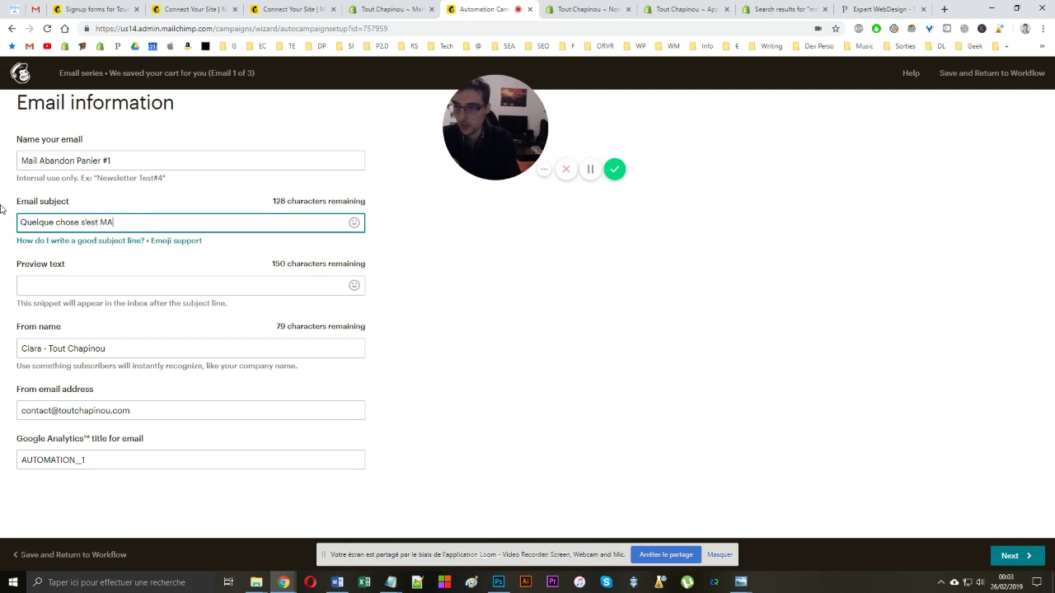
type("al Passé... ?")
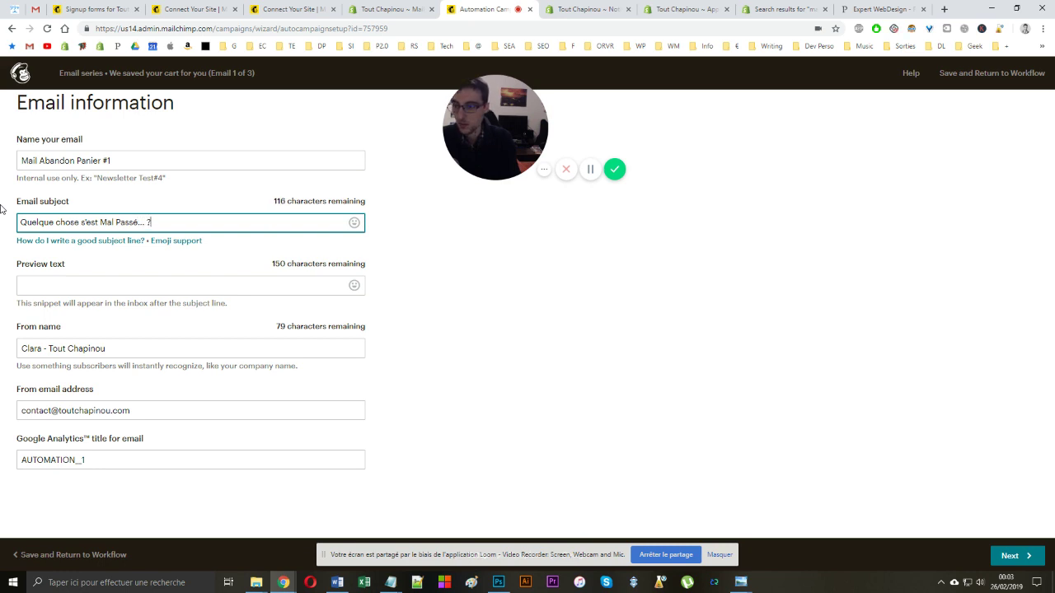
Set the email's preview text to "Vous avez oublié de valider votre panier"
left_click(56, 285)
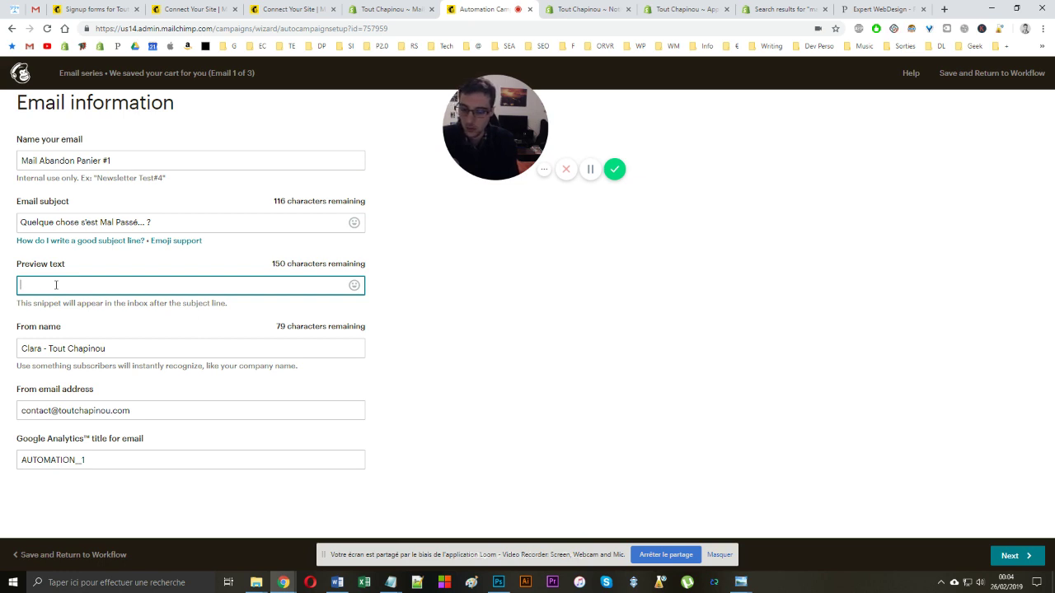
type("Vous avez ou")
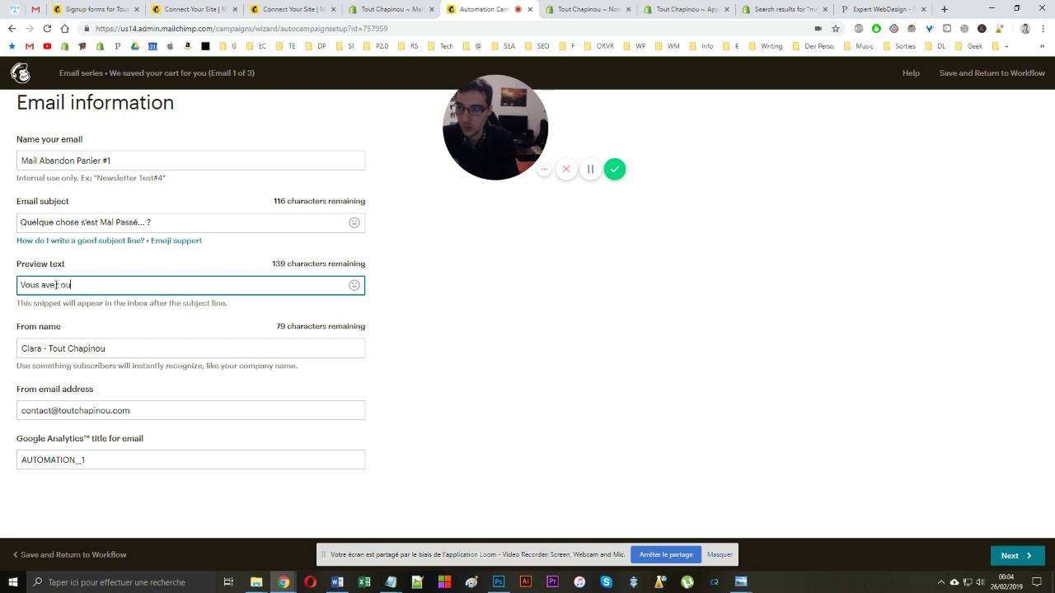
type("blié de valider ")
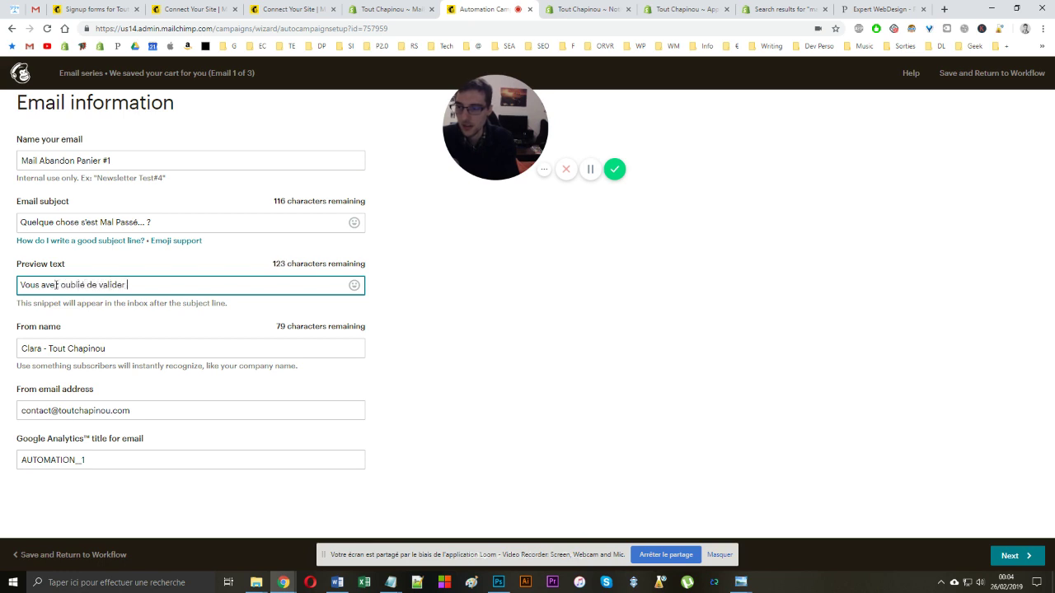
type("votre panier")
key("Tab")
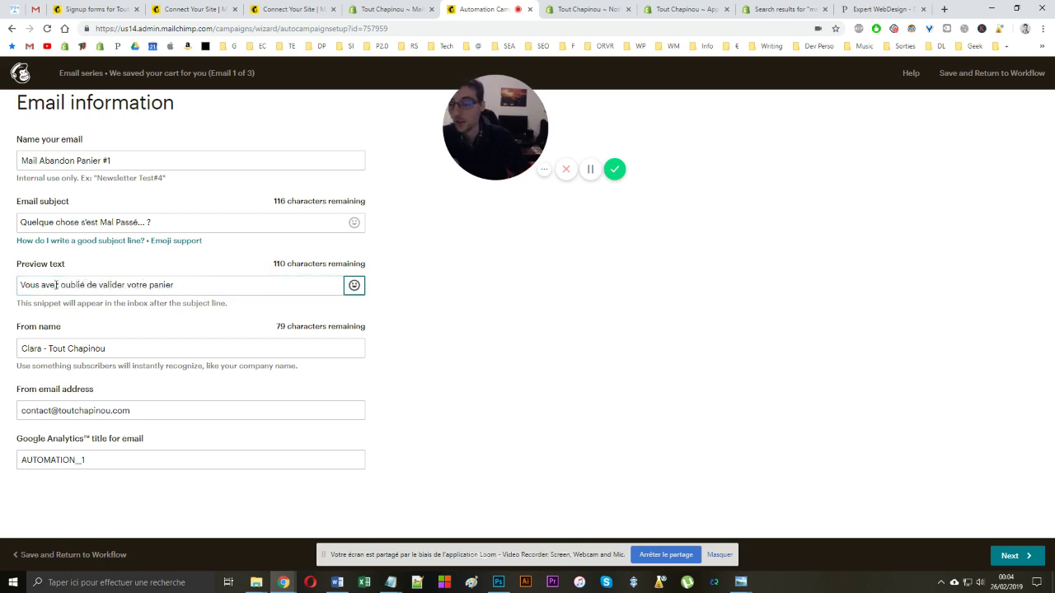
left_click(42, 355)
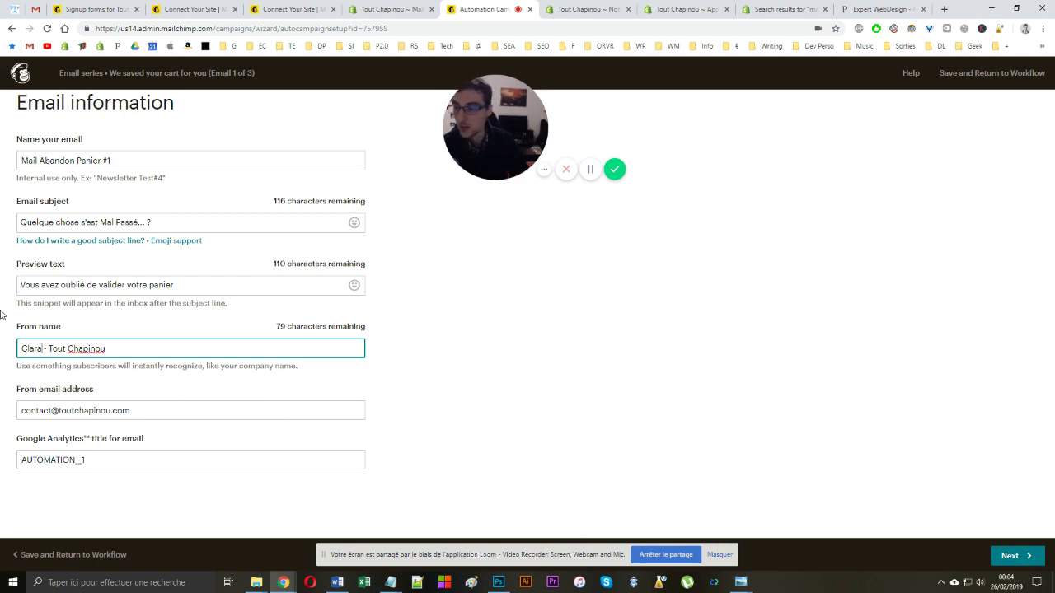
Review the first email's from name, from email address and Google Analytics title without changing them
double_click(23, 350)
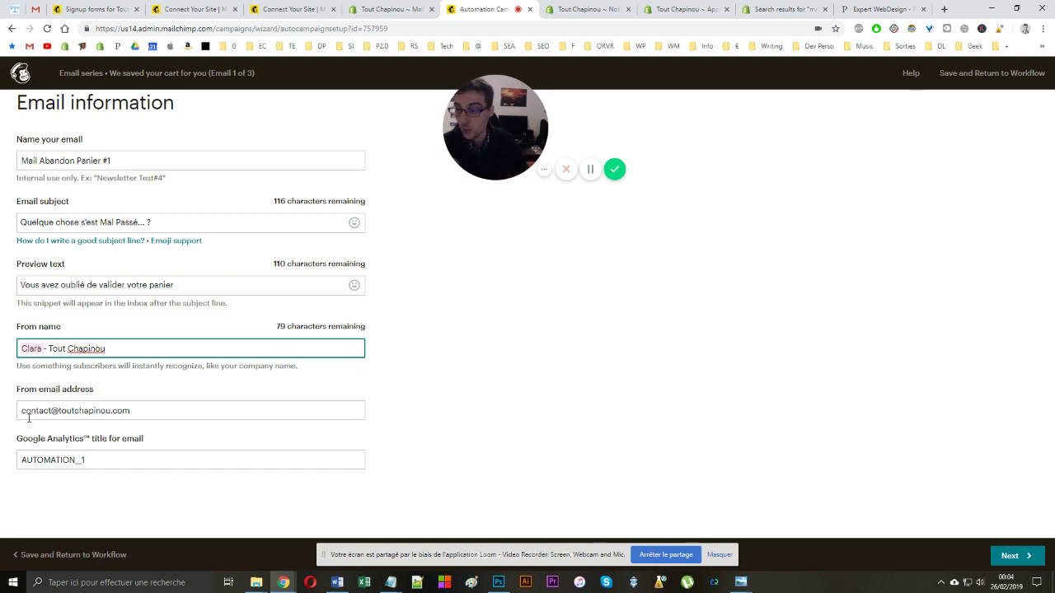
left_click(171, 404)
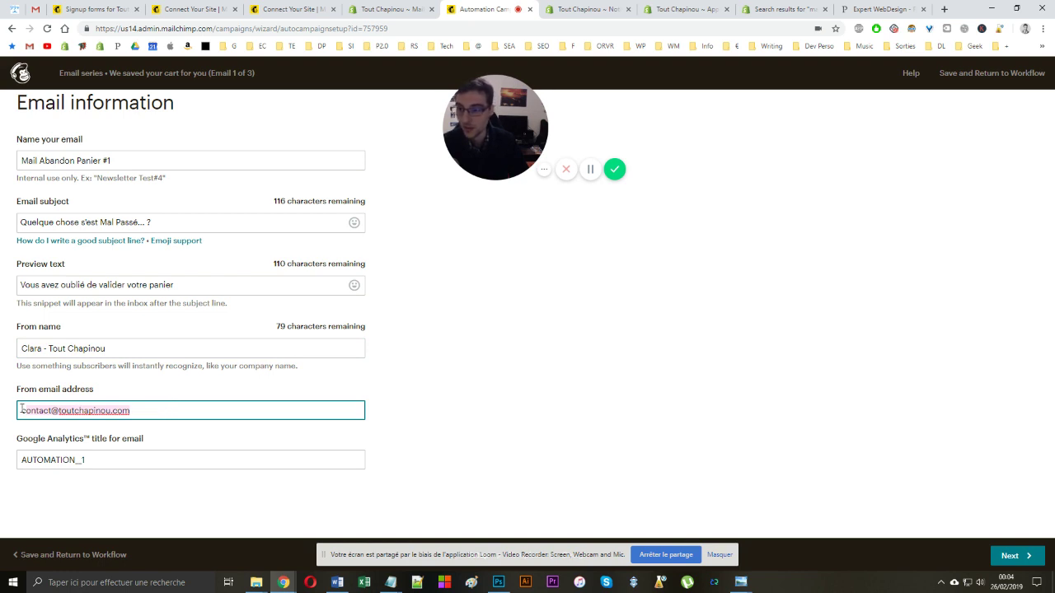
left_click(73, 459)
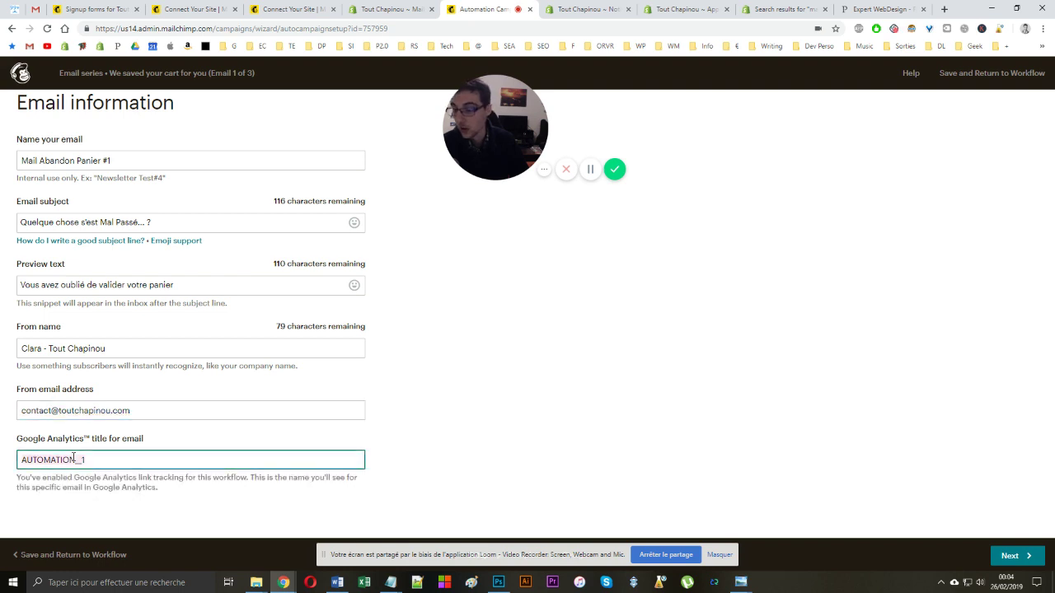
left_click_drag(403, 556, 456, 471)
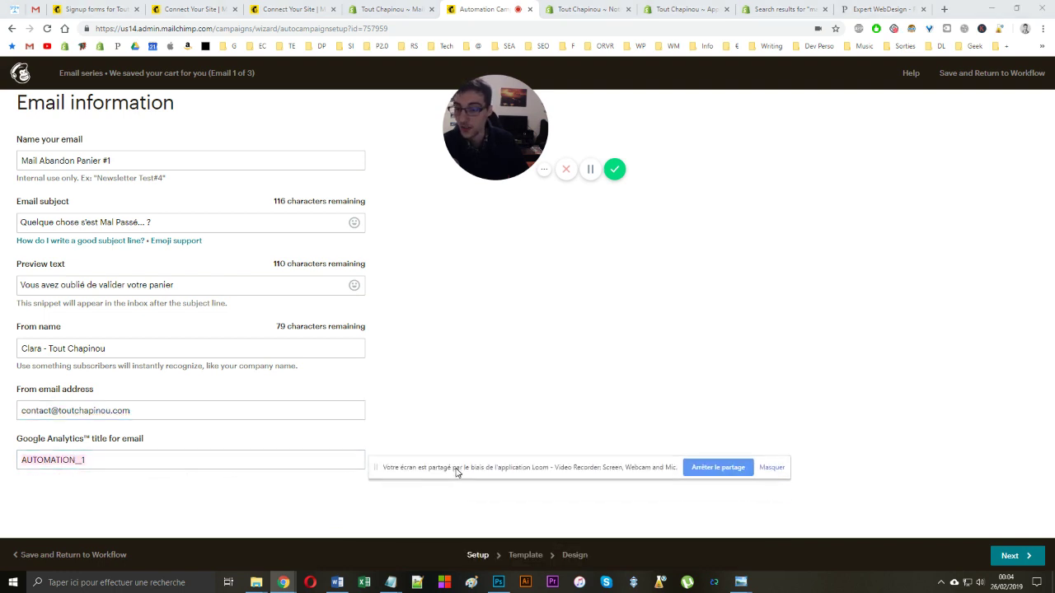
left_click(83, 459)
key("BackSpace")
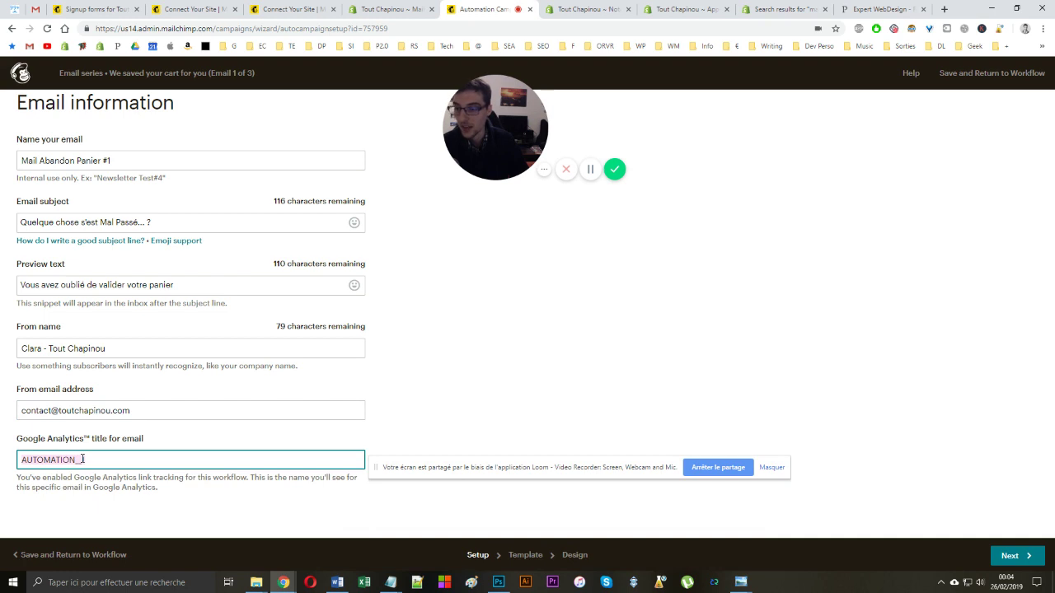
left_click(82, 459)
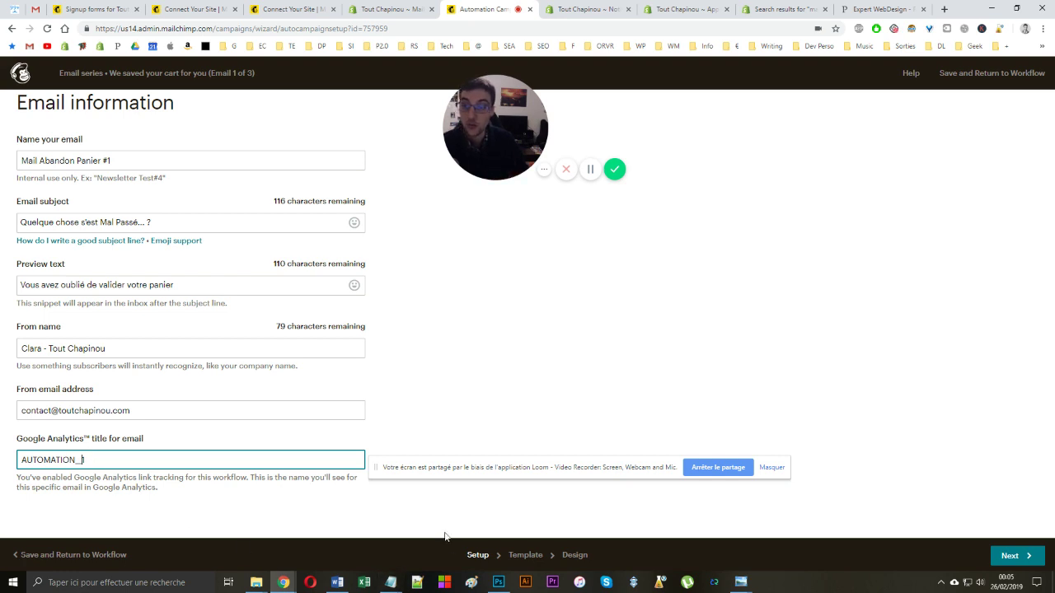
Go on to the template selection and choose the basic Abandoned Cart template for the email
left_click(519, 557)
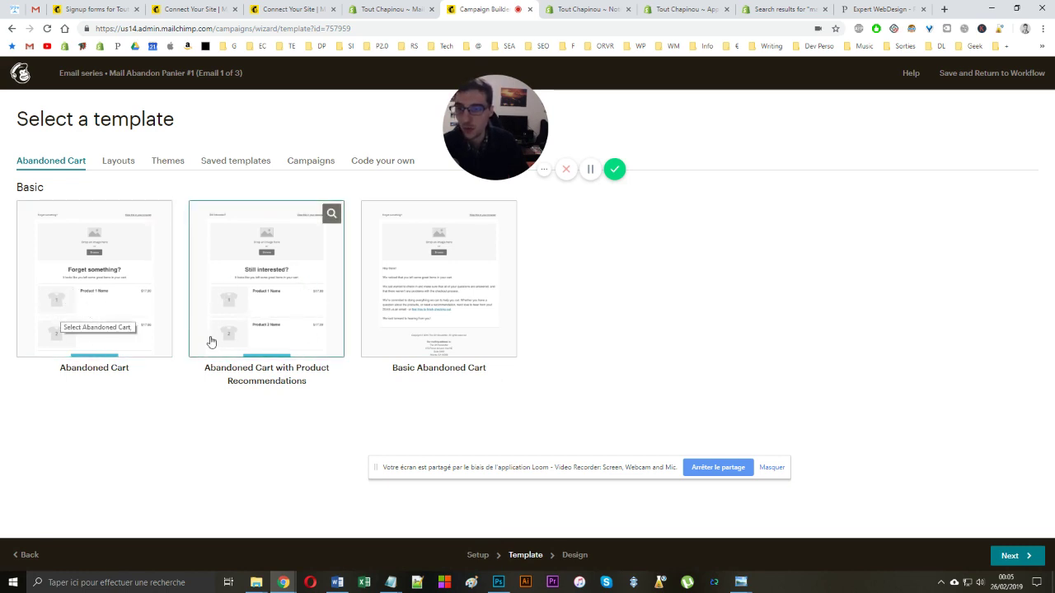
left_click_drag(276, 369, 319, 393)
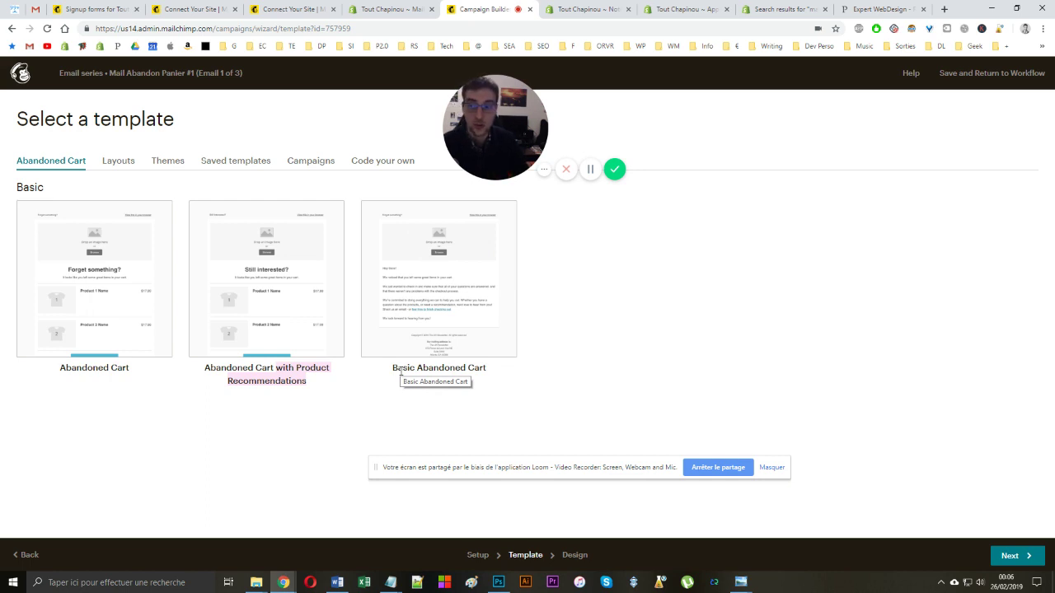
left_click(122, 319)
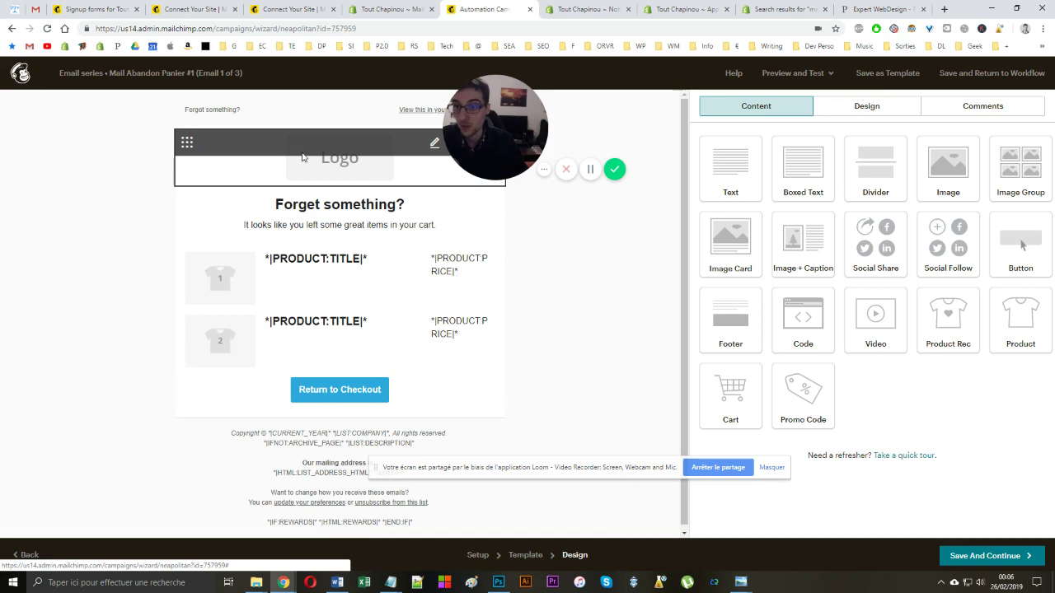
Replace the heading "Forget something" in the email's text block with "Vous avez abandonné votre panier", keeping the question mark
left_click(318, 199)
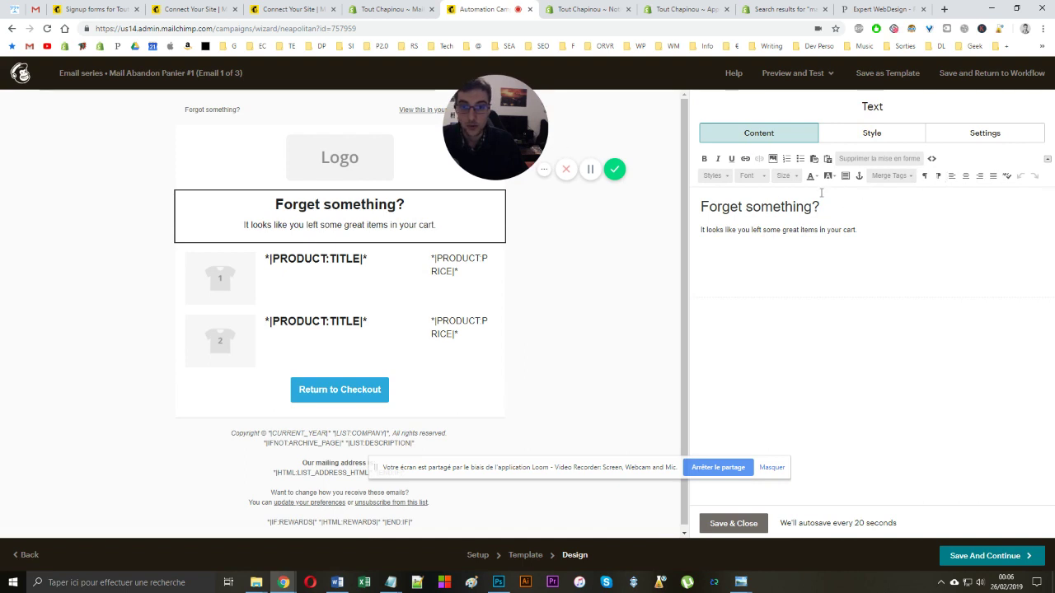
left_click_drag(814, 206, 700, 207)
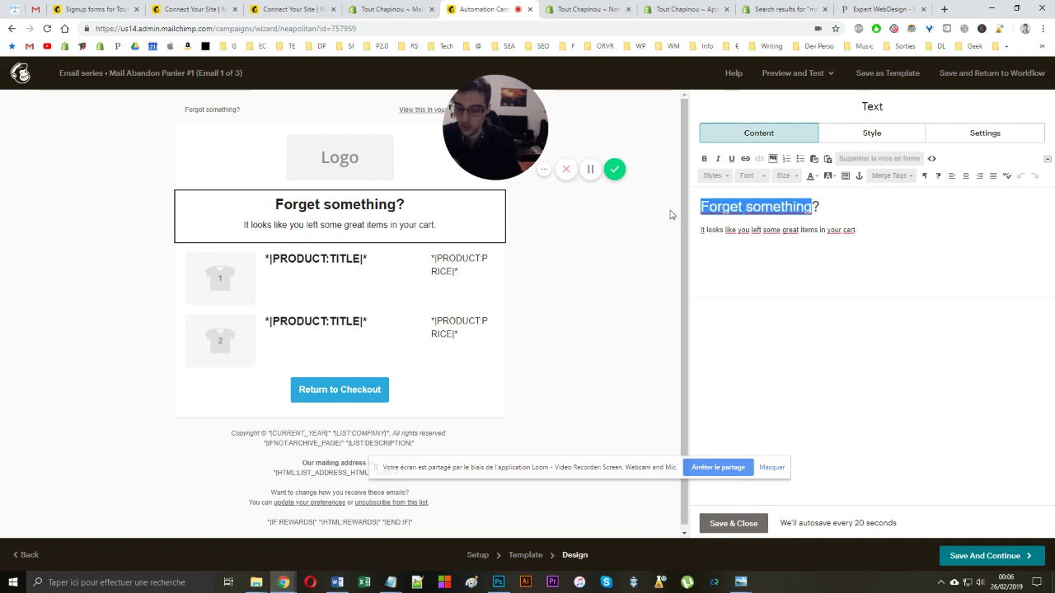
type("Vous avez aba")
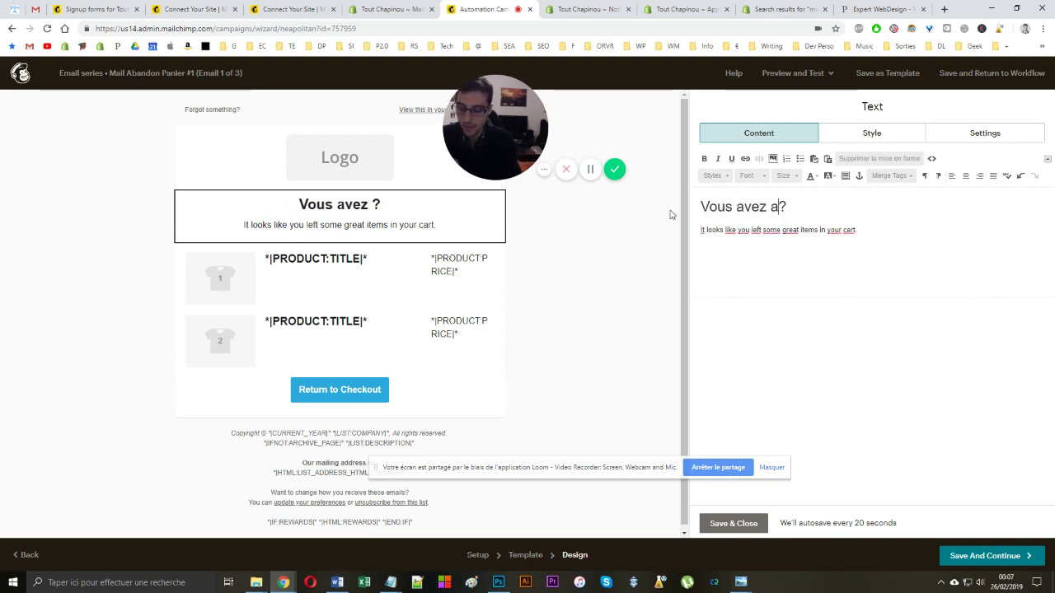
type("ndonné votre panier")
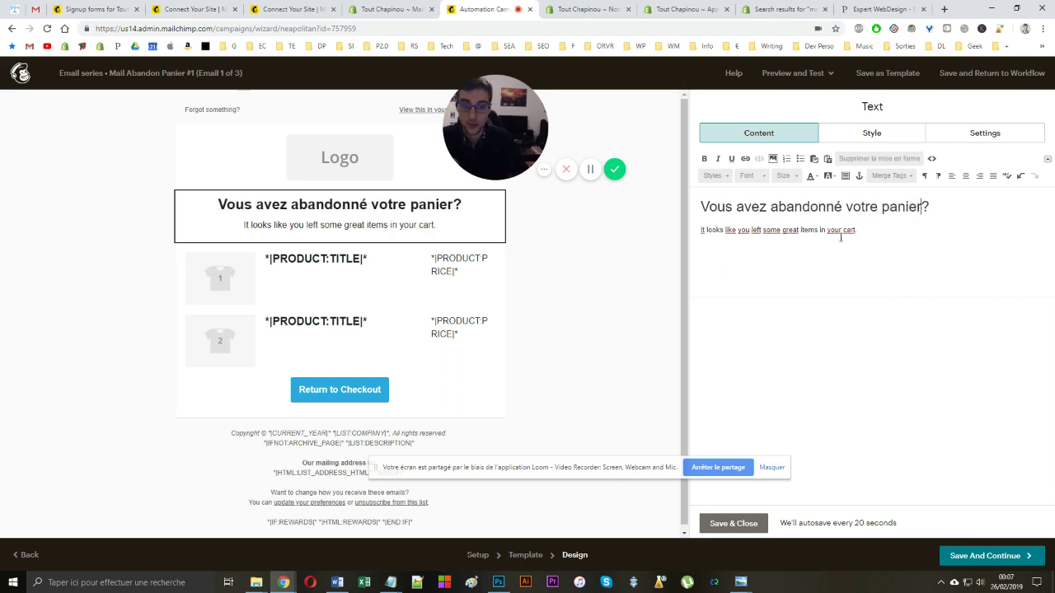
Replace the sentence under the heading with "Nous avons remarqué que votre paiement n'a pas abouti"
left_click_drag(852, 234, 692, 239)
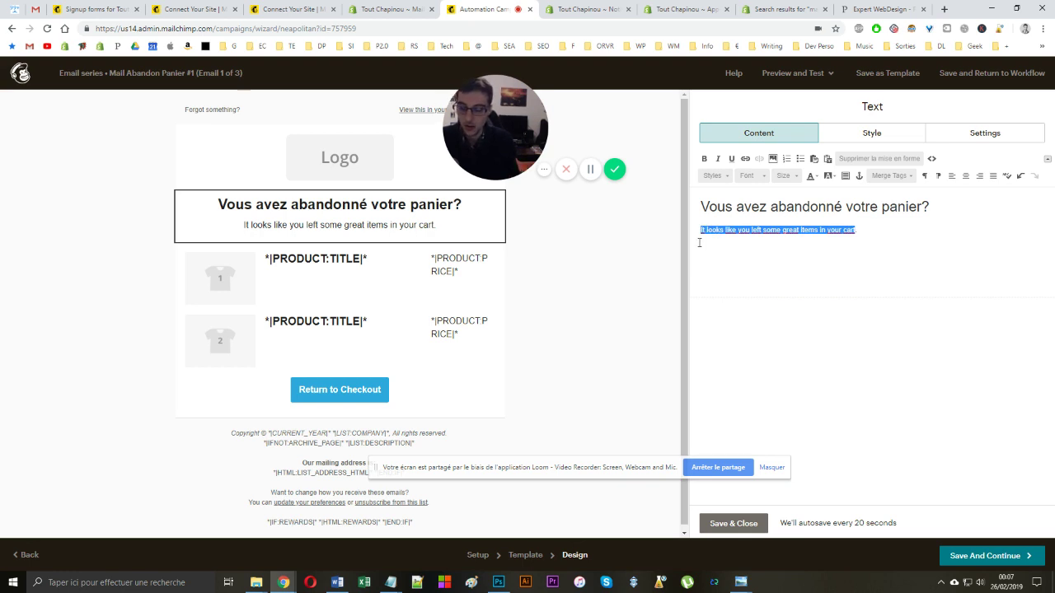
type("Nous avons ")
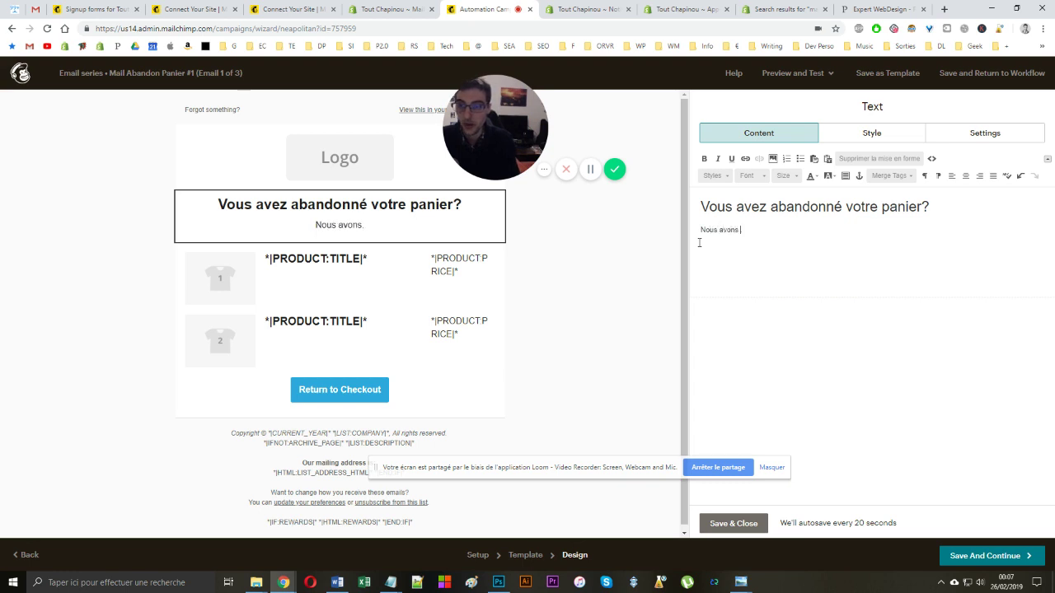
type("remarqué que vot")
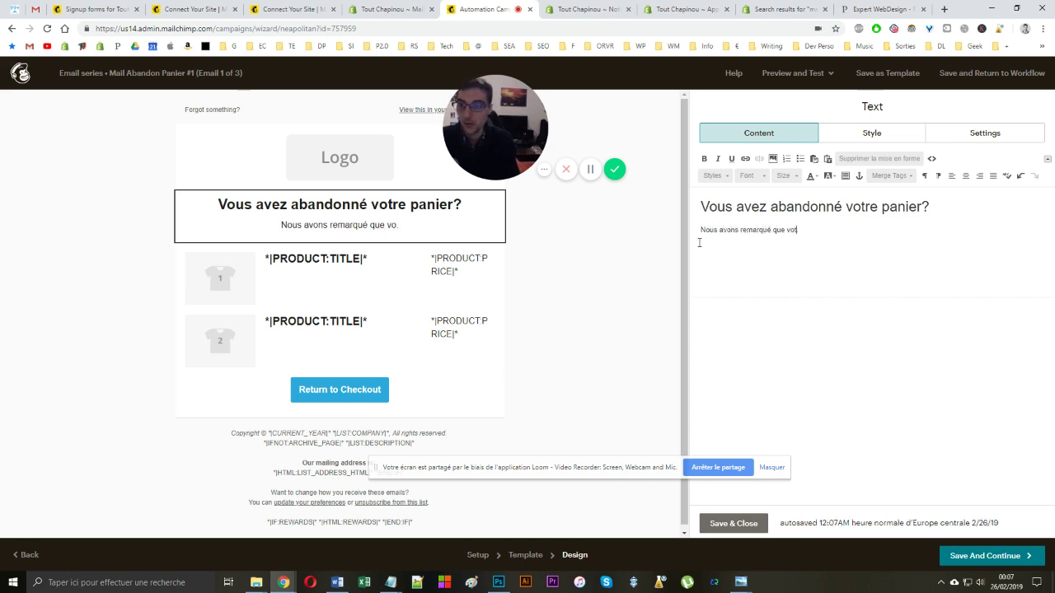
type("re paiement n'a pas abouti")
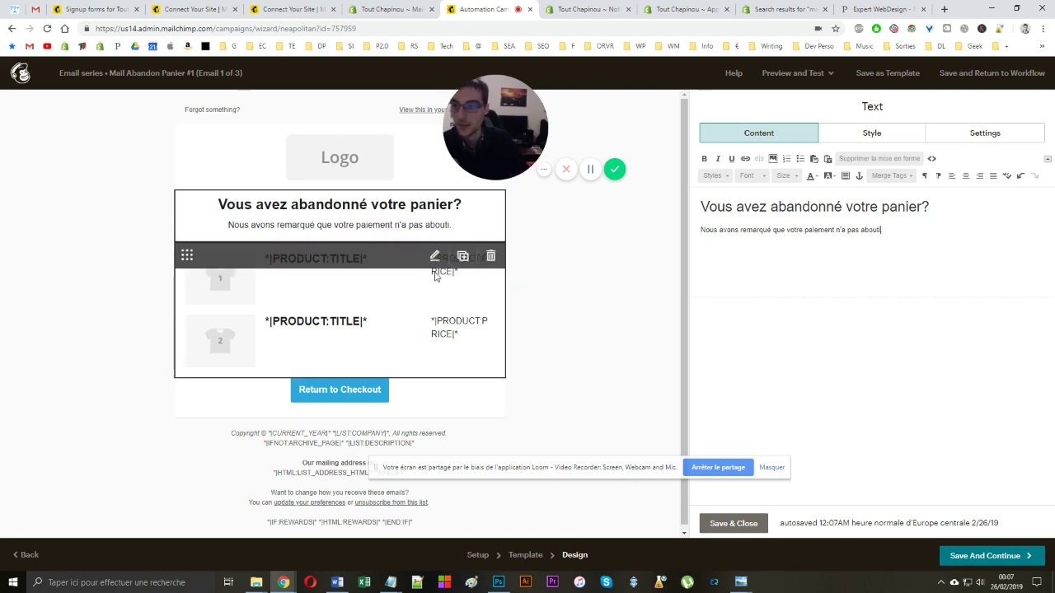
Set the abandoned cart block's maximum number of products to 3 and keep the price display enabled
left_click(345, 281)
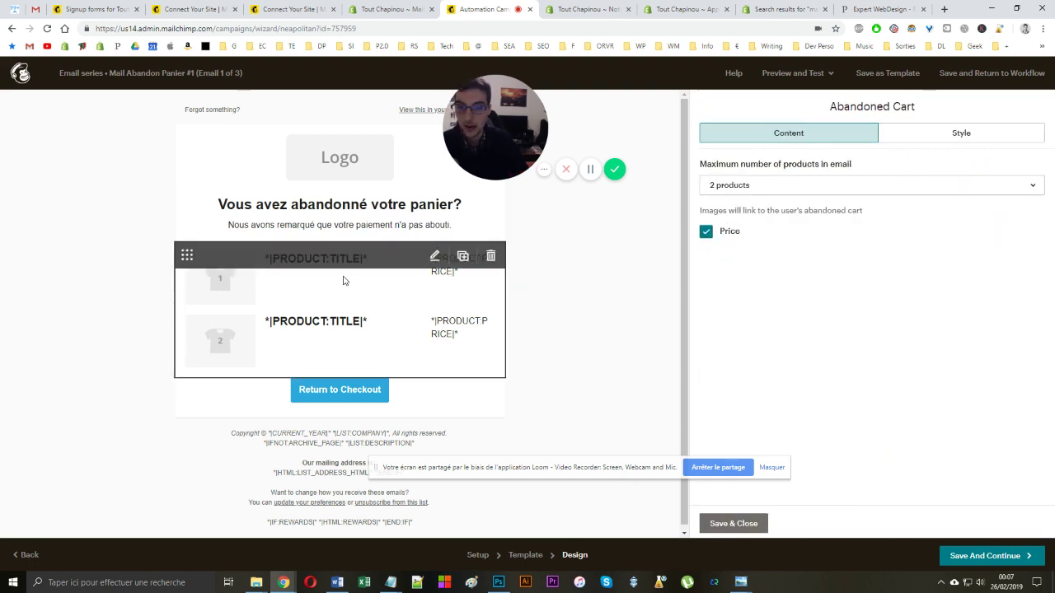
left_click(761, 185)
left_click(728, 262)
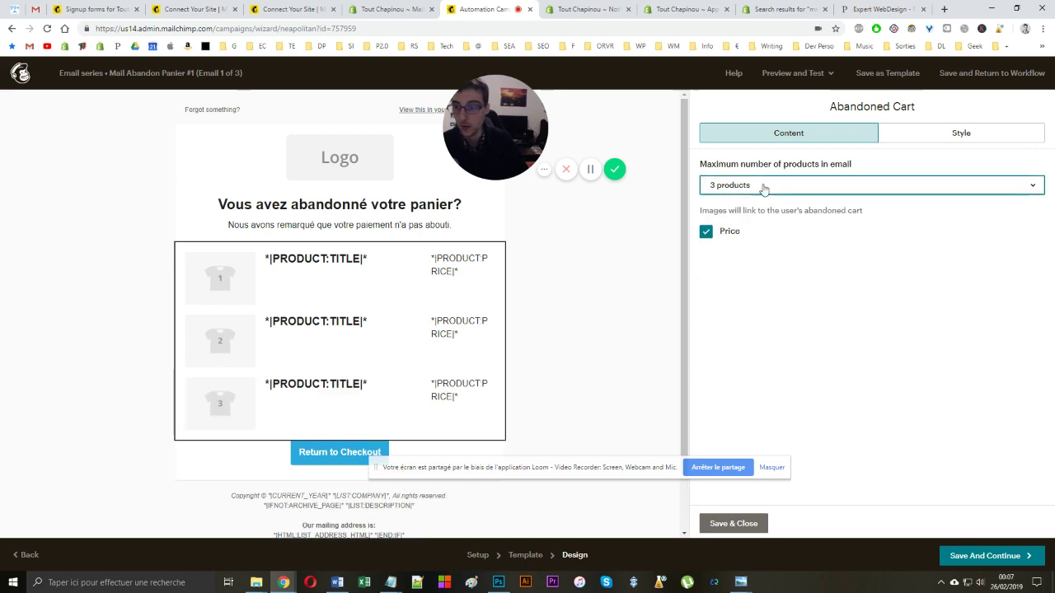
left_click(764, 187)
left_click(759, 212)
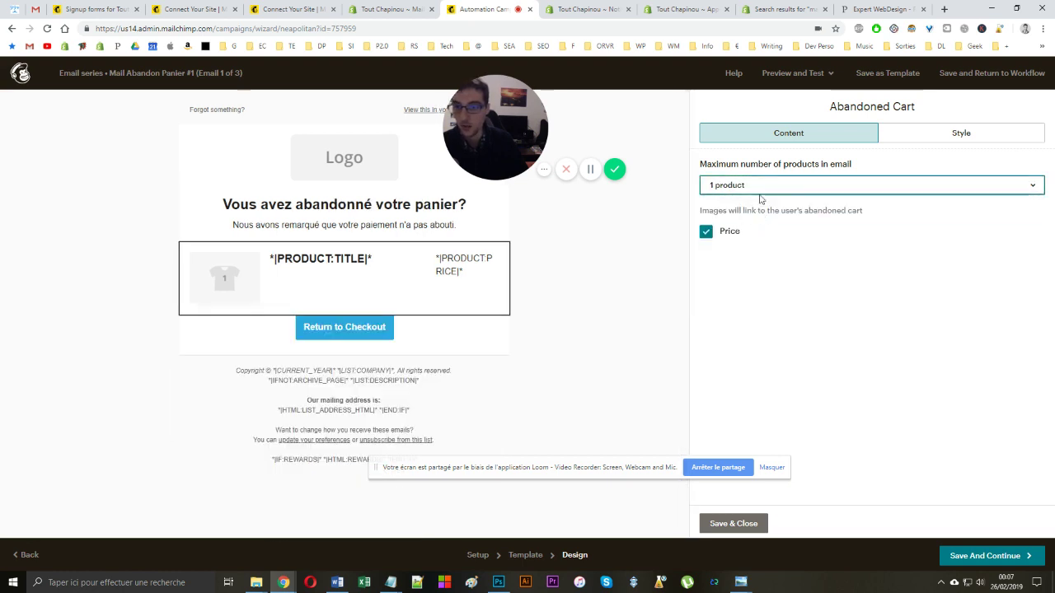
left_click(761, 191)
left_click(751, 262)
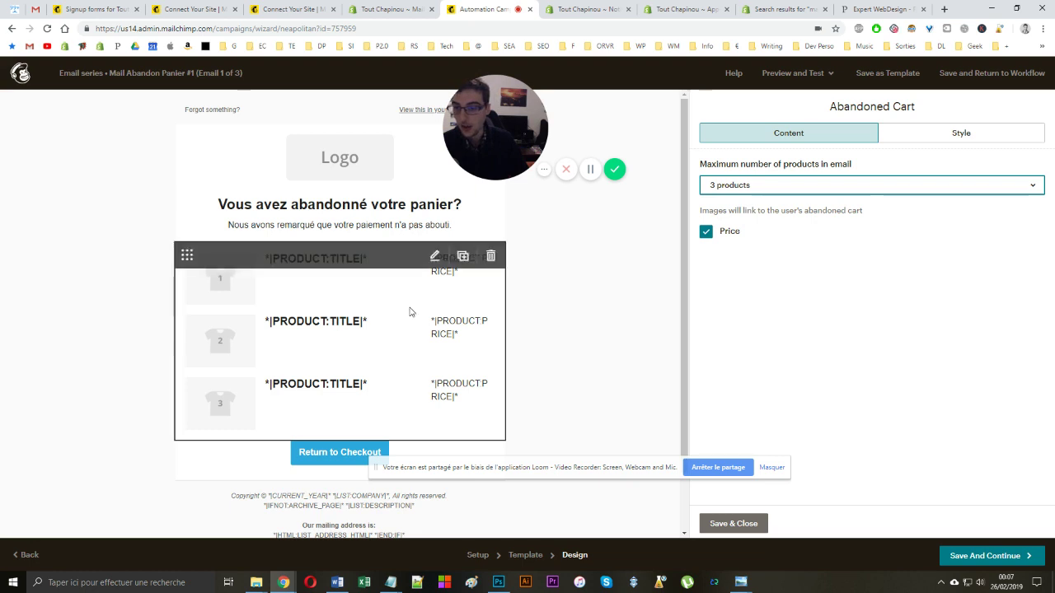
left_click(707, 234)
left_click(708, 235)
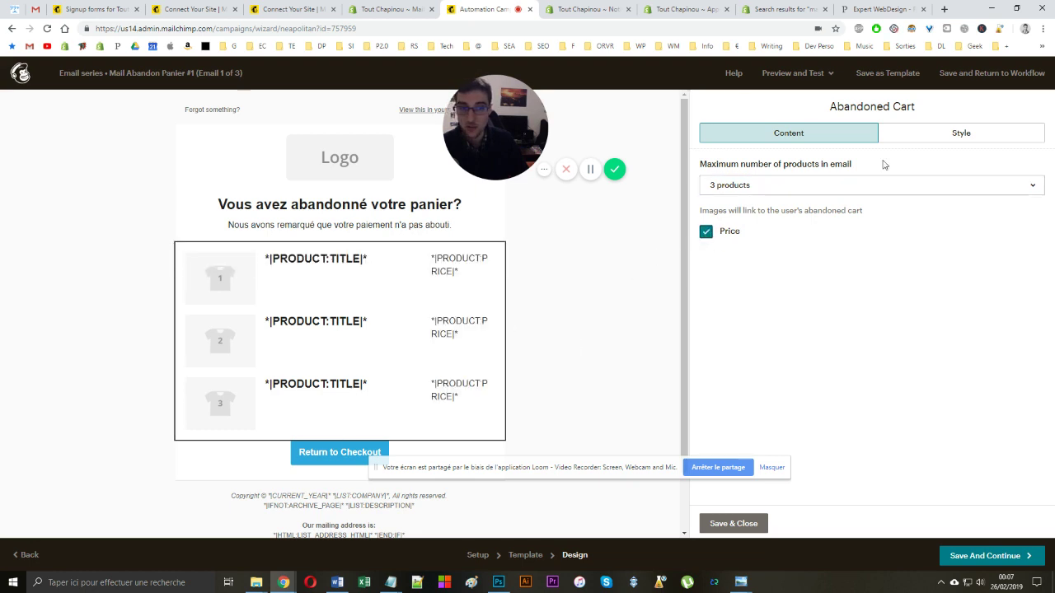
Inspect the abandoned cart block's style settings for the product title and product price
left_click(907, 142)
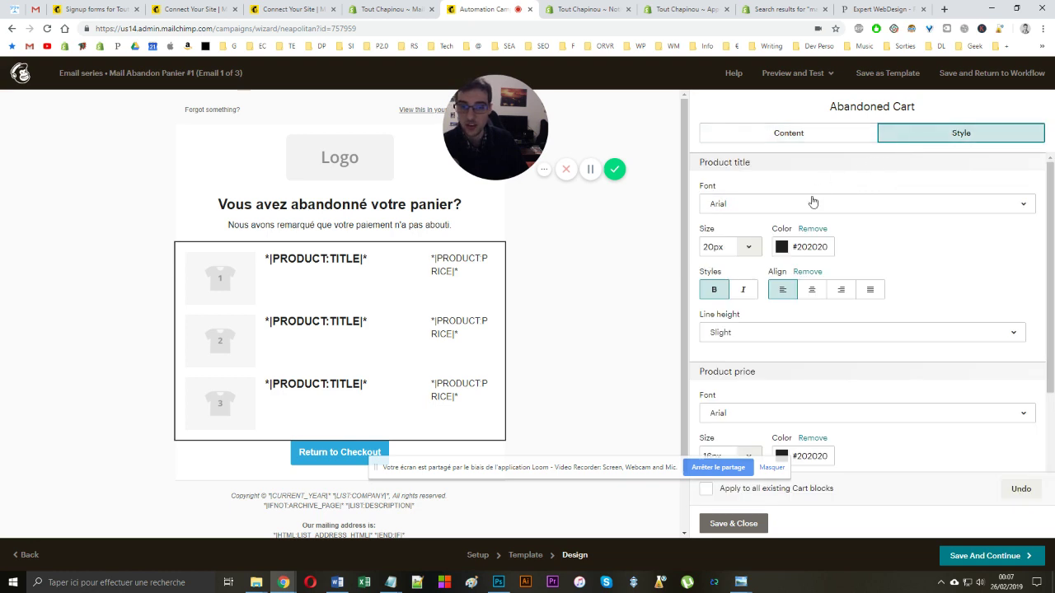
left_click(796, 140)
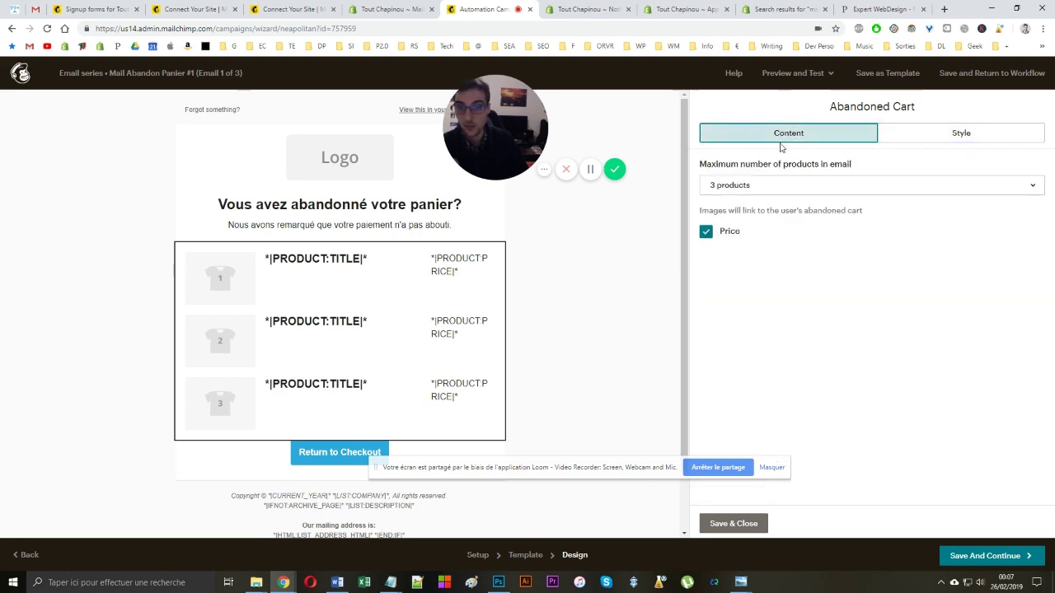
left_click(942, 134)
scroll(750, 288, "down", 3)
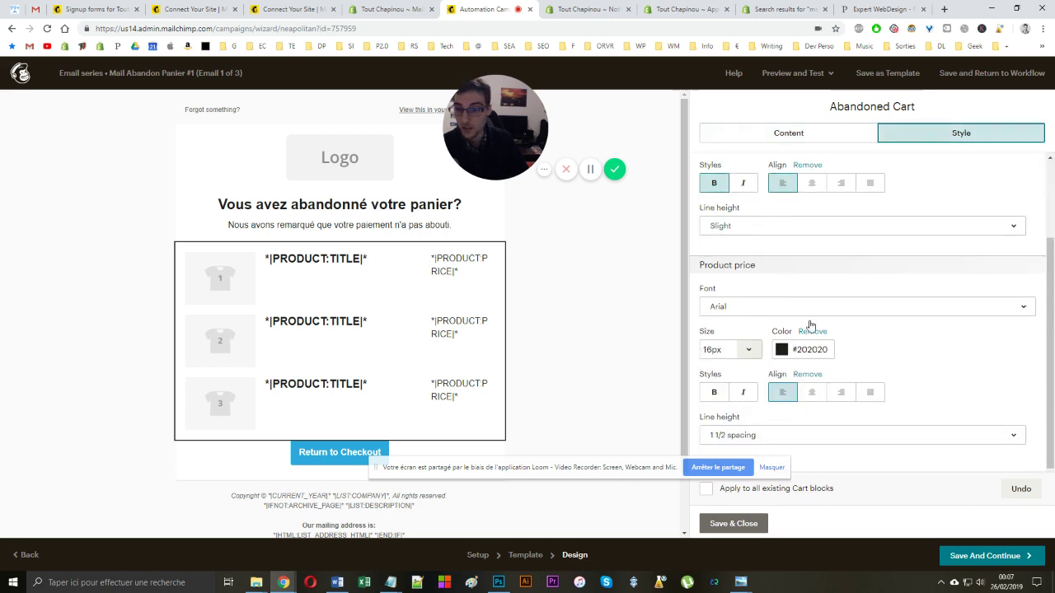
scroll(346, 363, "down", 1)
Change the checkout button's text to "Valider la commande" and check its advanced link options
left_click(305, 384)
left_click(305, 385)
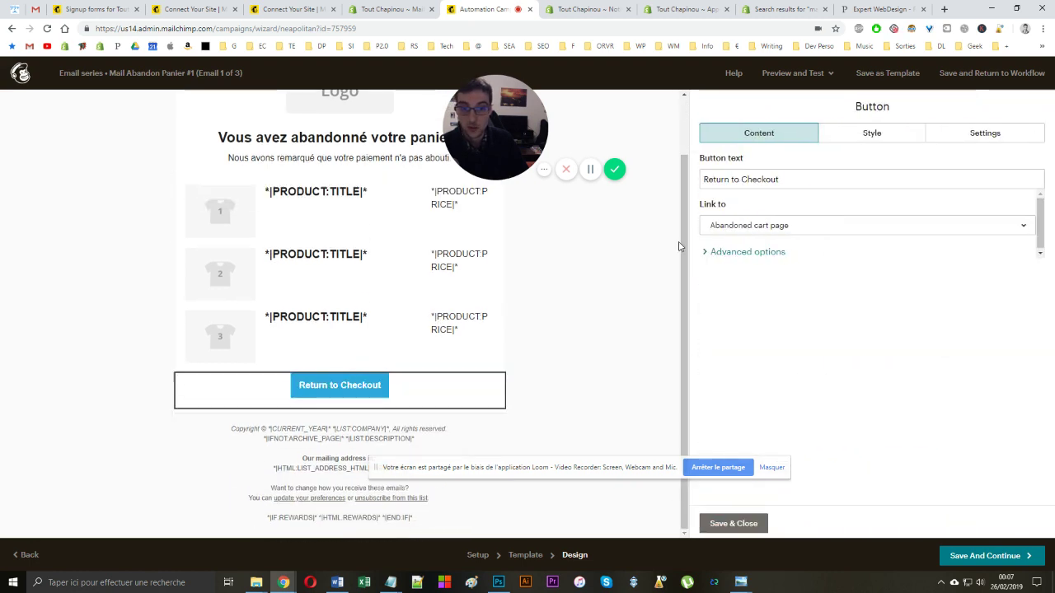
left_click(745, 183)
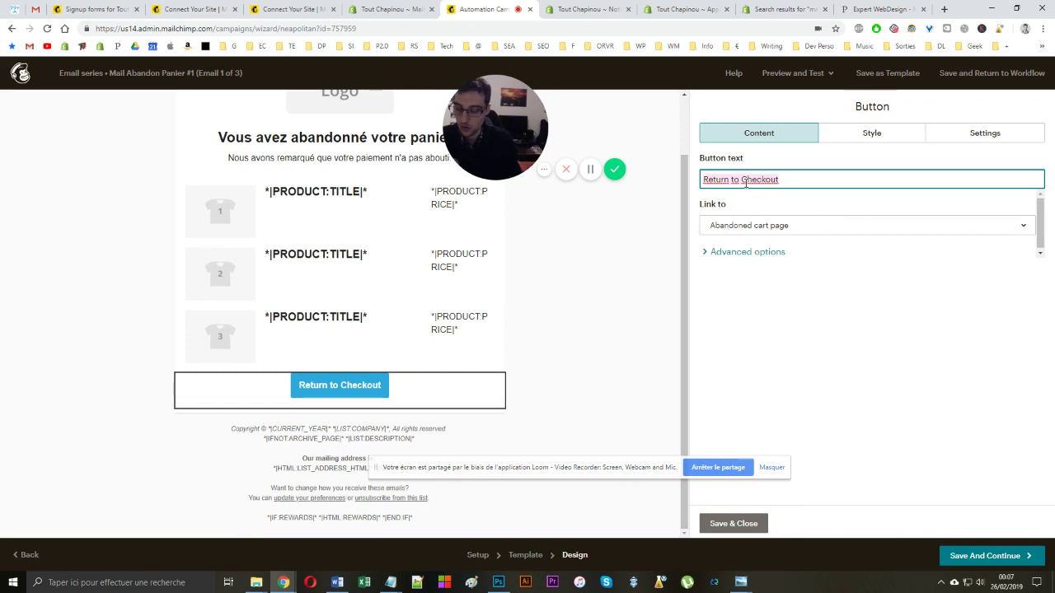
type("Valider la com")
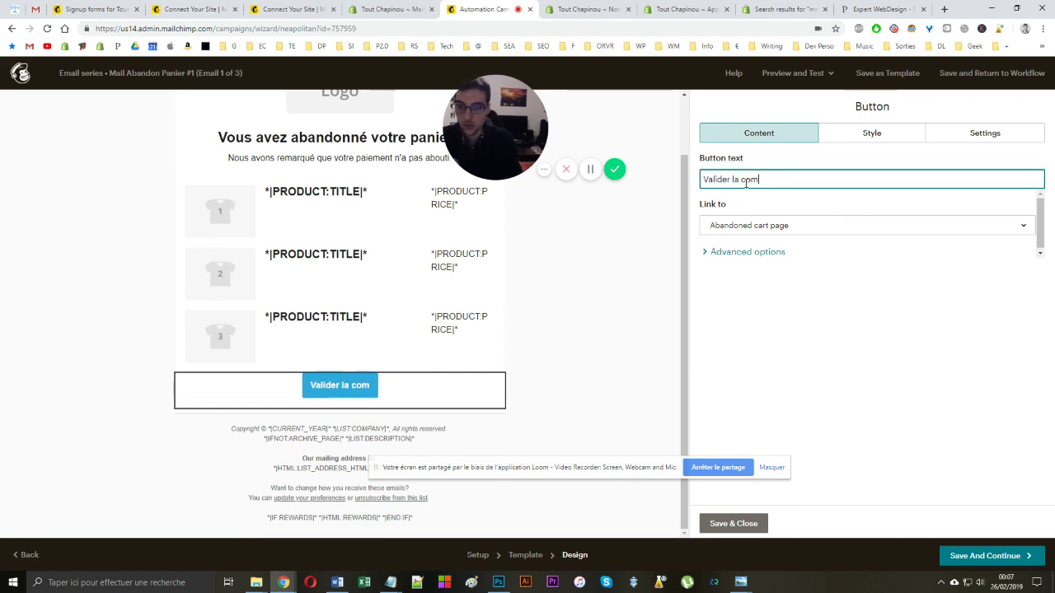
type("mande")
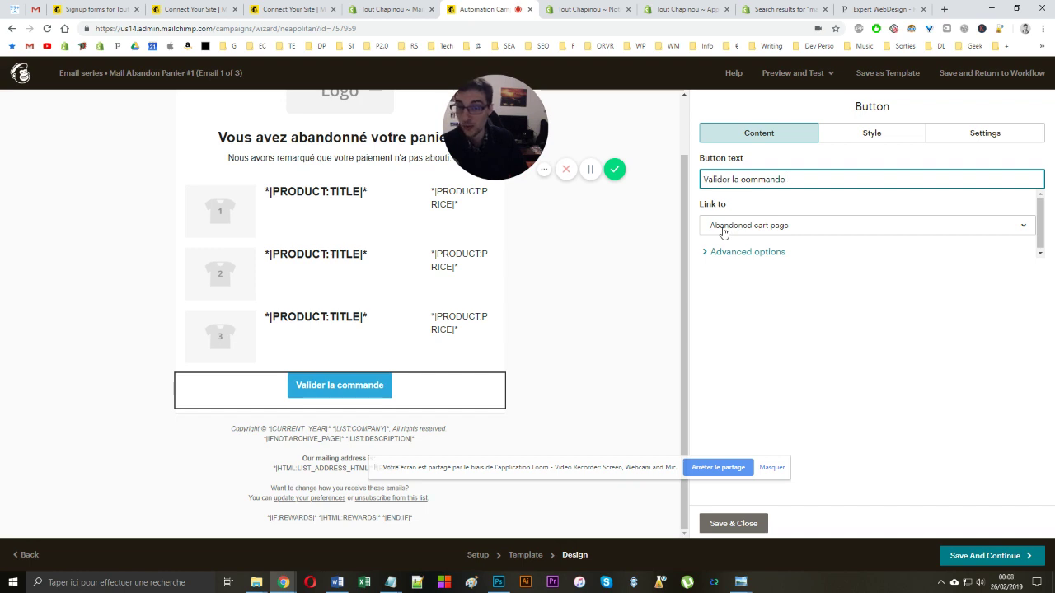
left_click(725, 253)
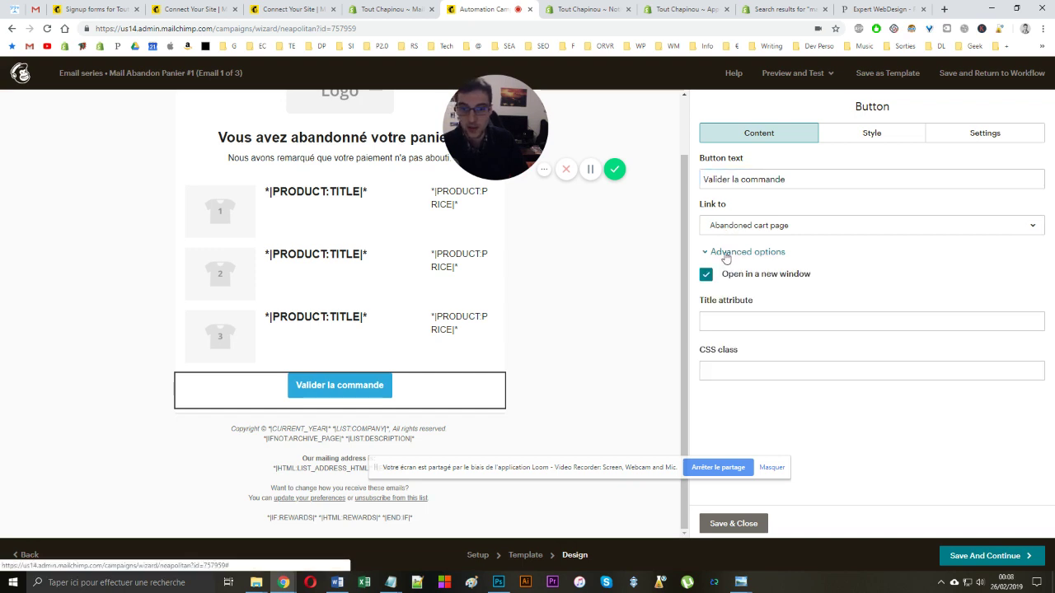
left_click(725, 254)
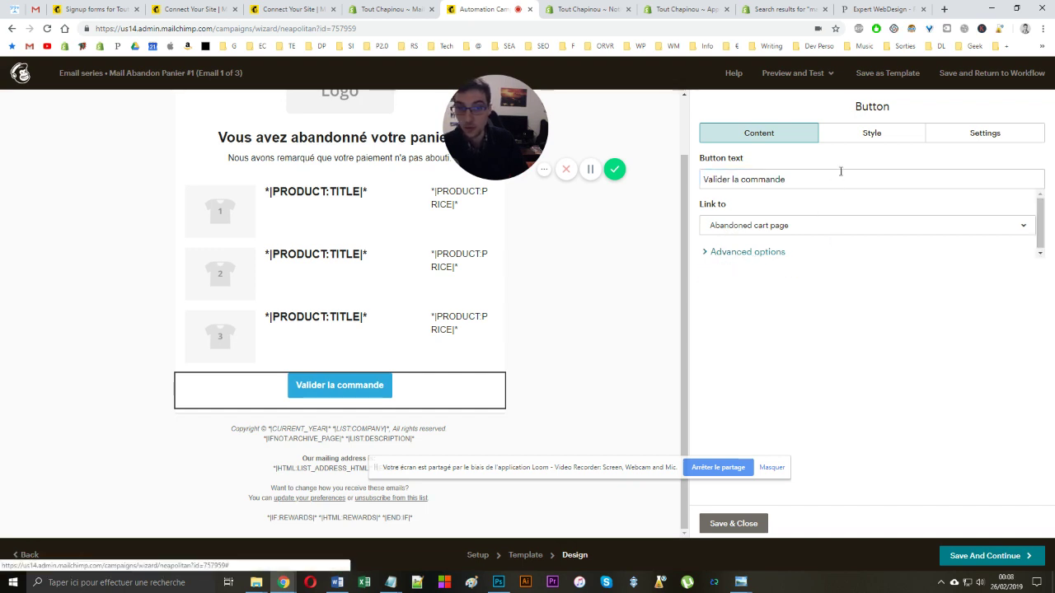
Change the background color of the "Valider la commande" button to dark teal #2a5e6b
left_click(843, 137)
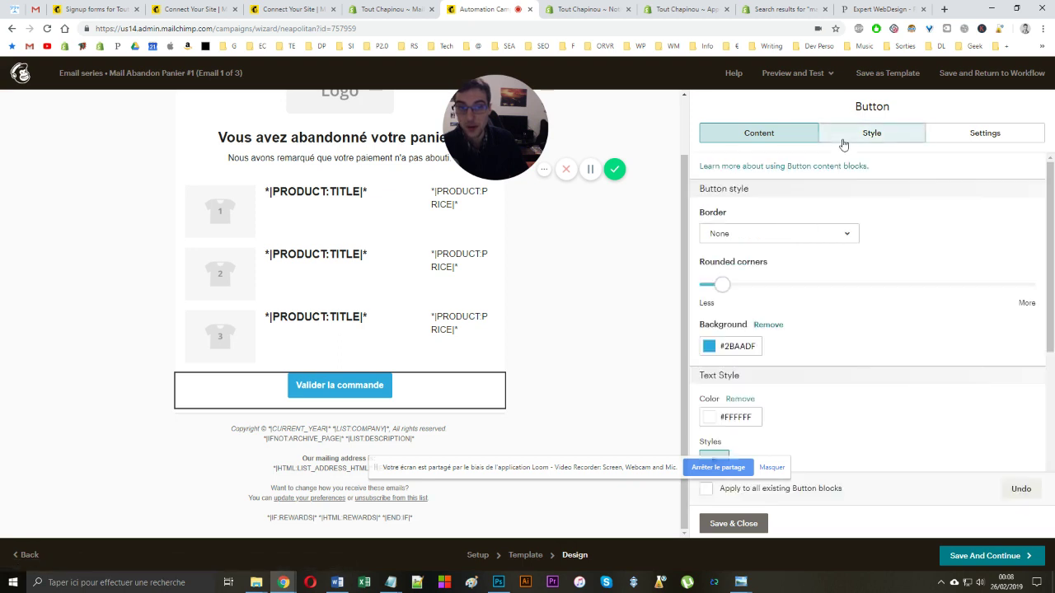
left_click(713, 347)
scroll(720, 350, "down", 1)
left_click_drag(725, 329, 724, 351)
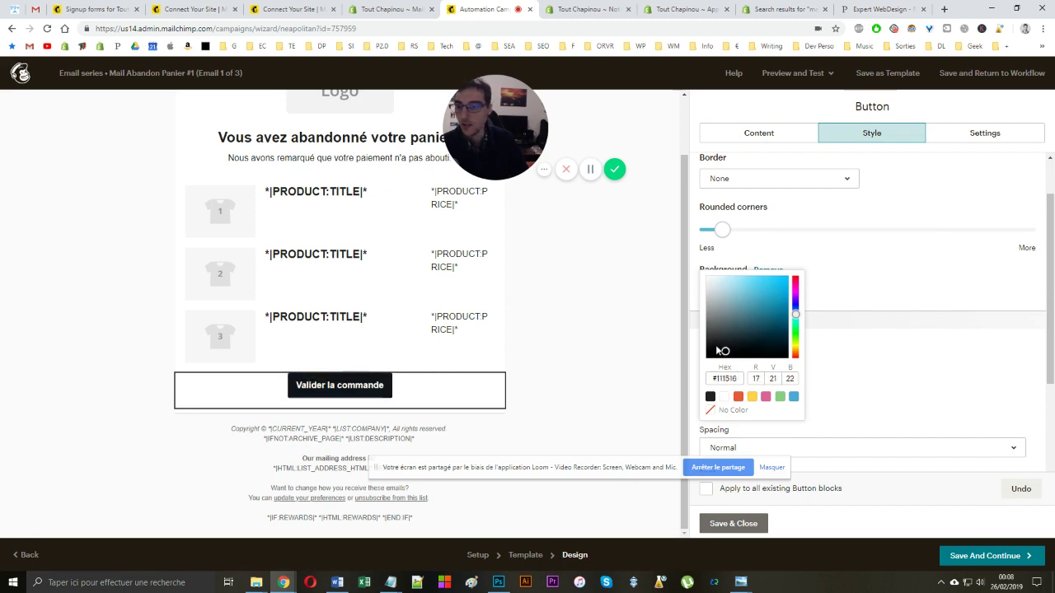
left_click(757, 324)
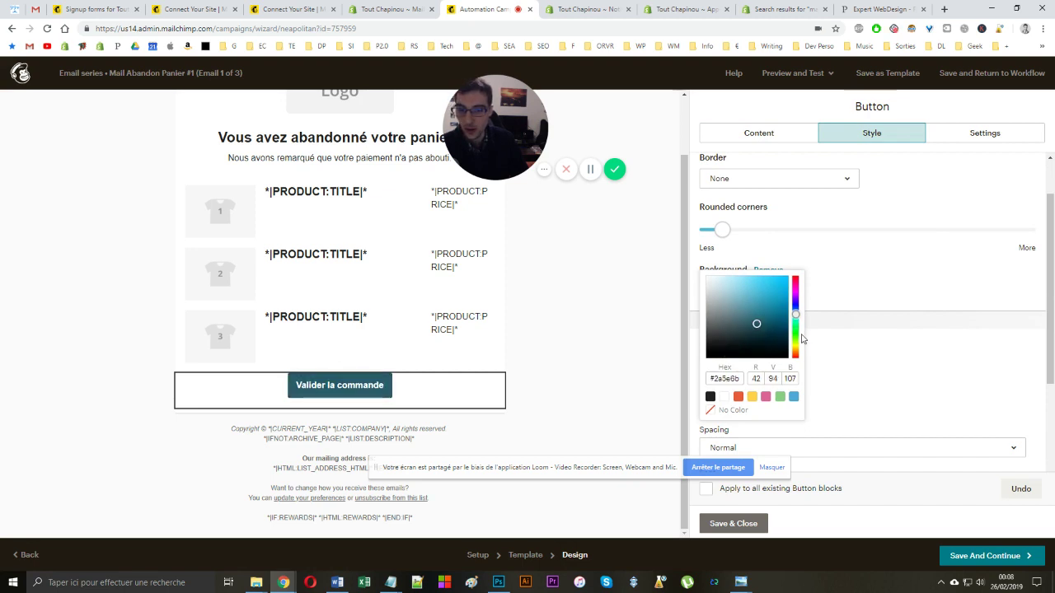
left_click(801, 339)
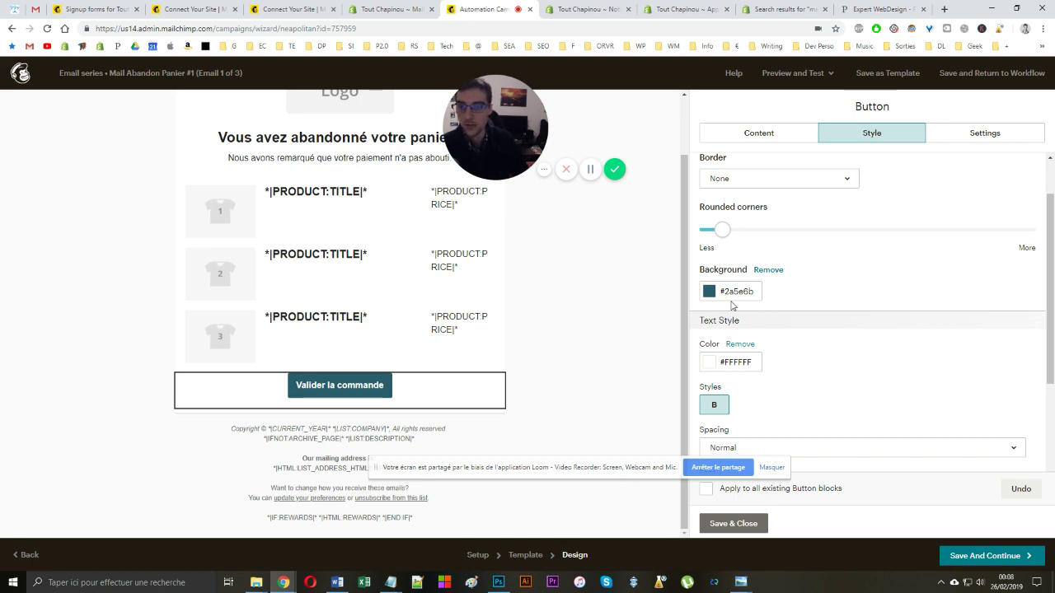
Inspect the checkout button's text style options and its alignment and width settings
scroll(717, 317, "down", 1)
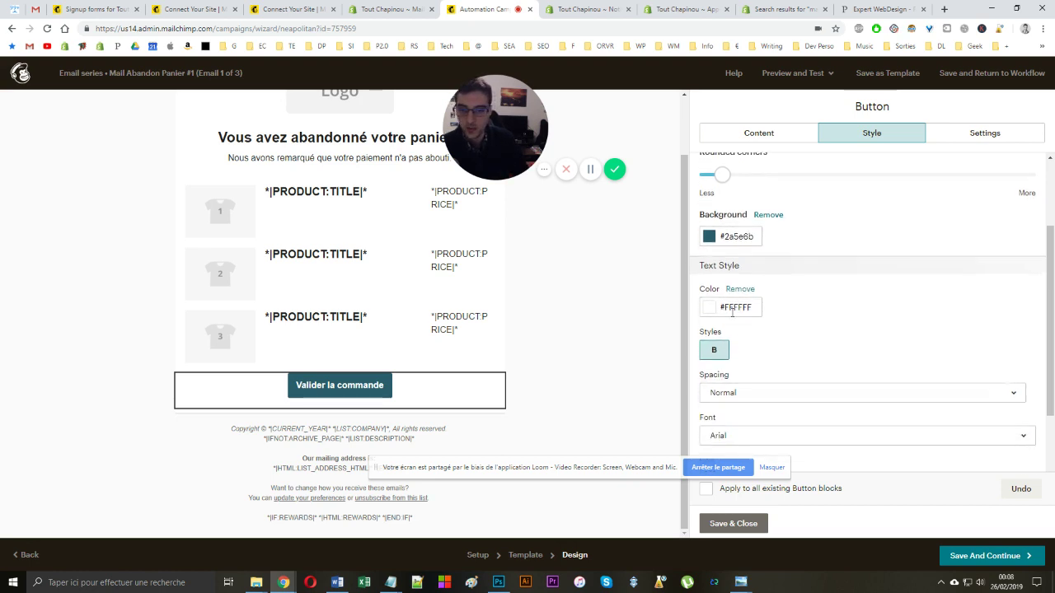
scroll(734, 311, "down", 1)
scroll(763, 381, "up", 3)
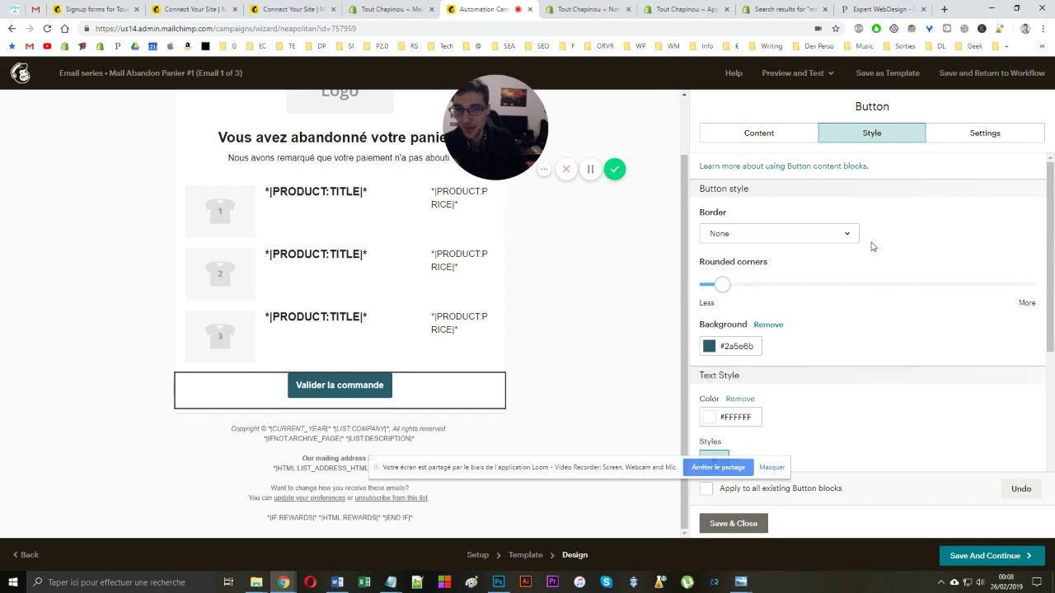
left_click(973, 136)
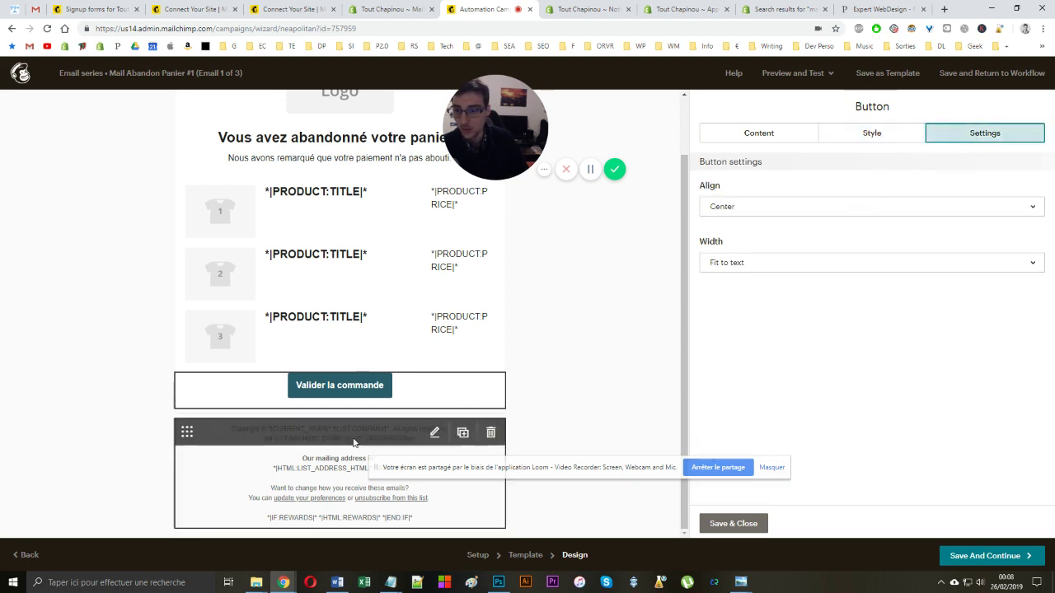
Open the footer block and examine its copyright line, merge tags, mailing address and unsubscribe text
left_click(241, 453)
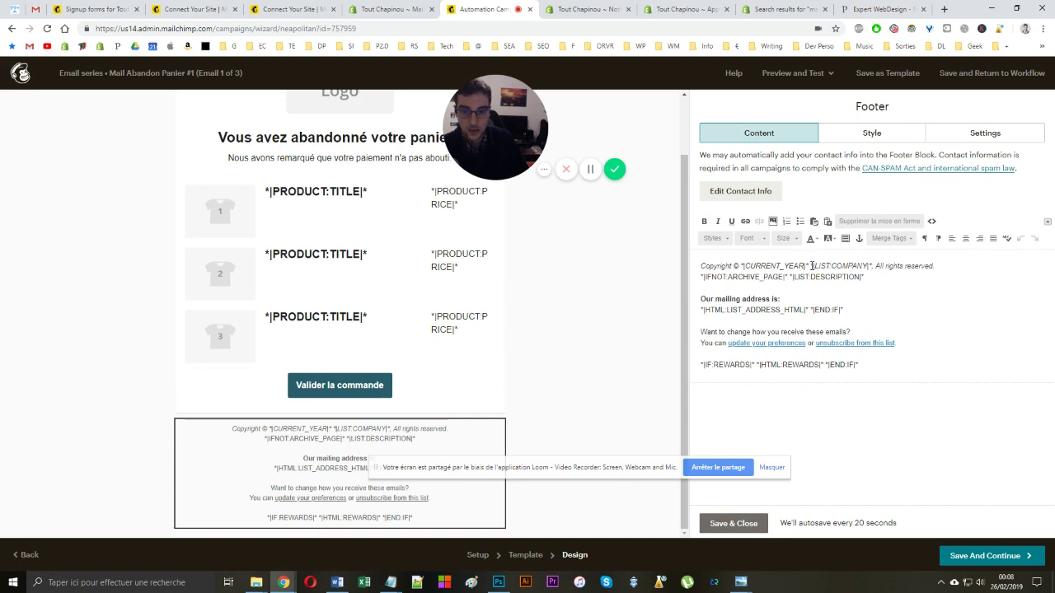
left_click_drag(812, 265, 872, 270)
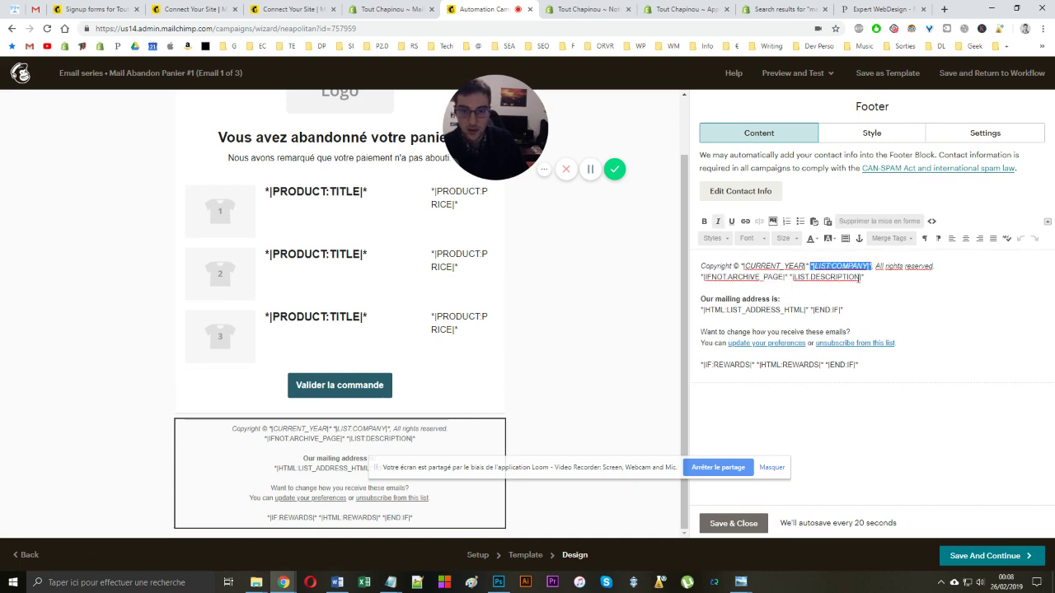
left_click_drag(808, 266, 744, 265)
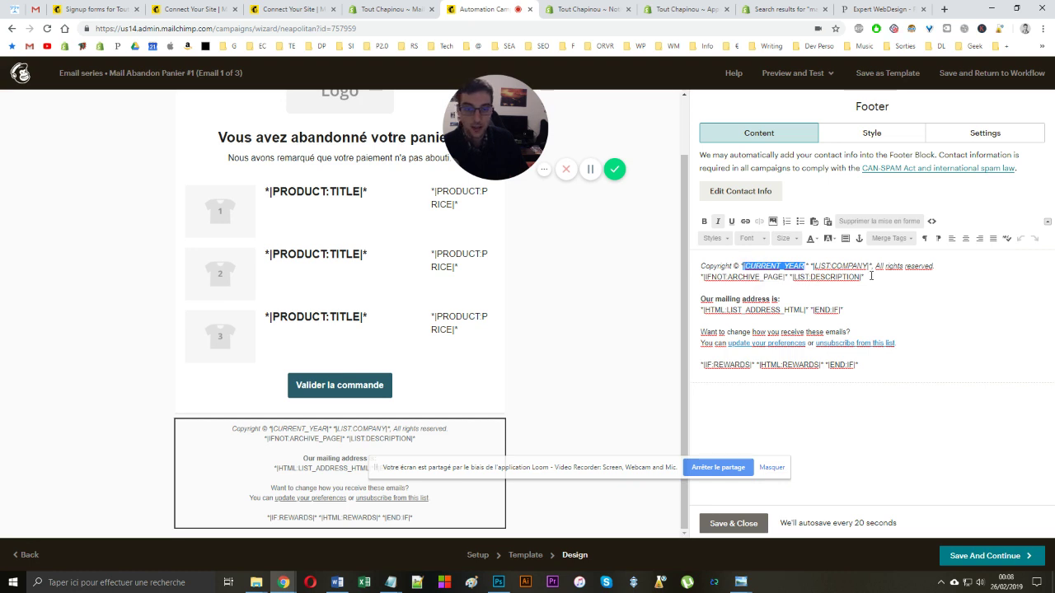
left_click_drag(871, 276, 696, 277)
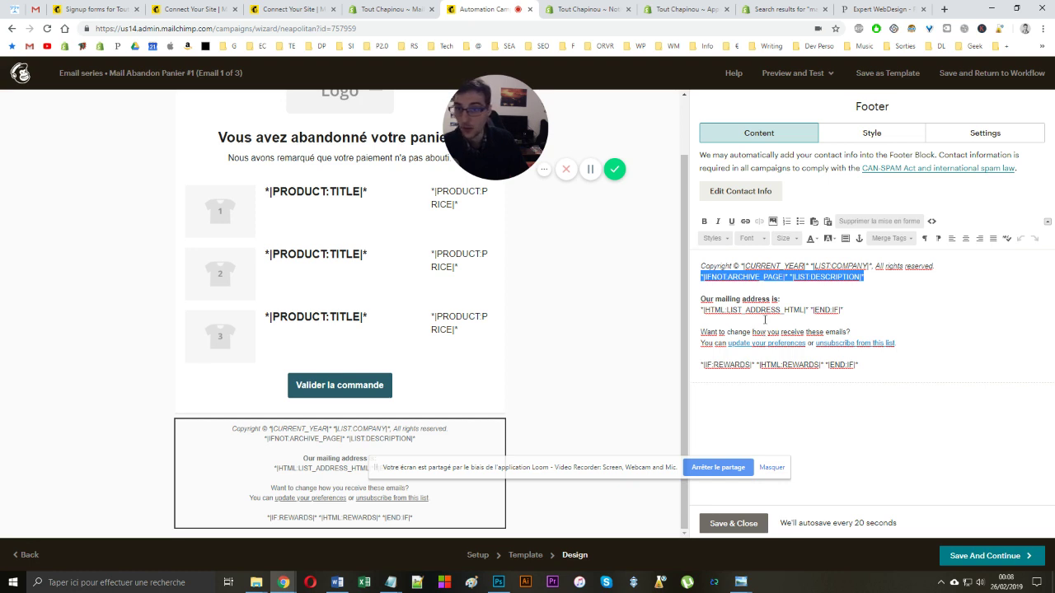
left_click_drag(779, 298, 701, 299)
left_click_drag(877, 263, 939, 266)
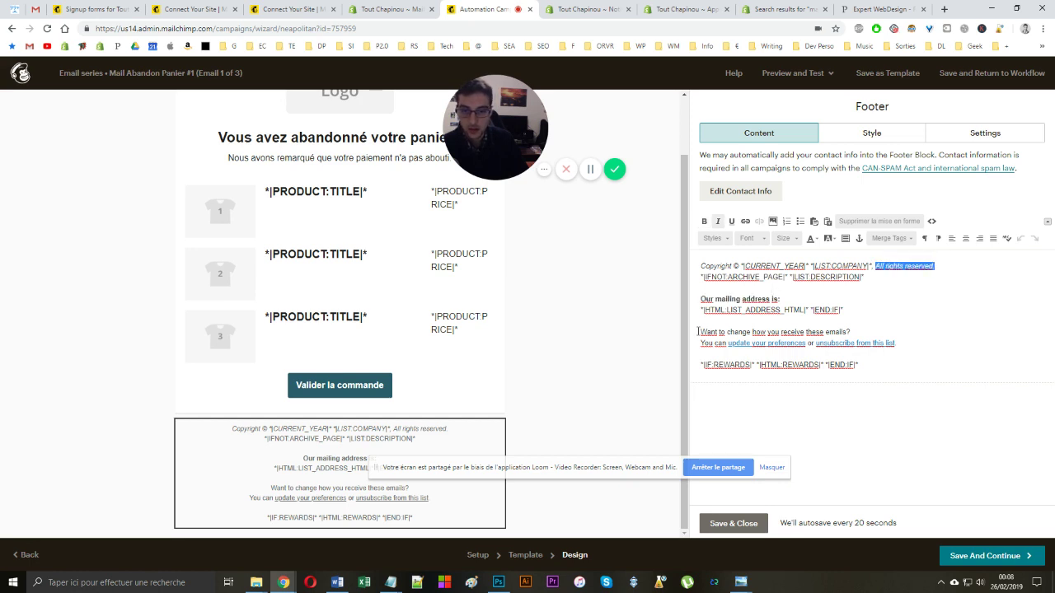
left_click_drag(698, 331, 821, 351)
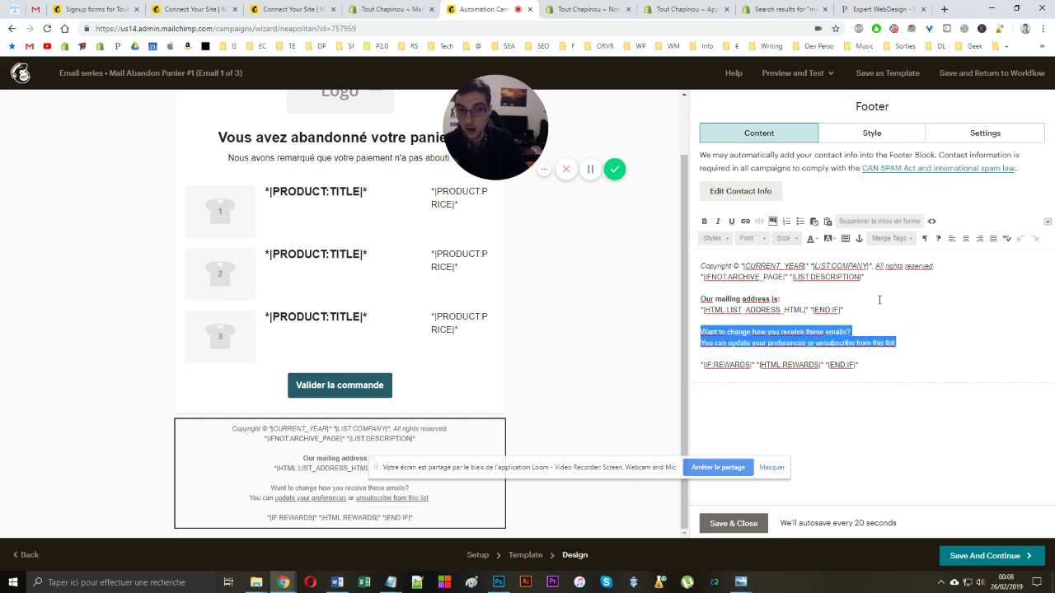
Close the footer block and save the first email's design to return to the workflow
left_click(737, 523)
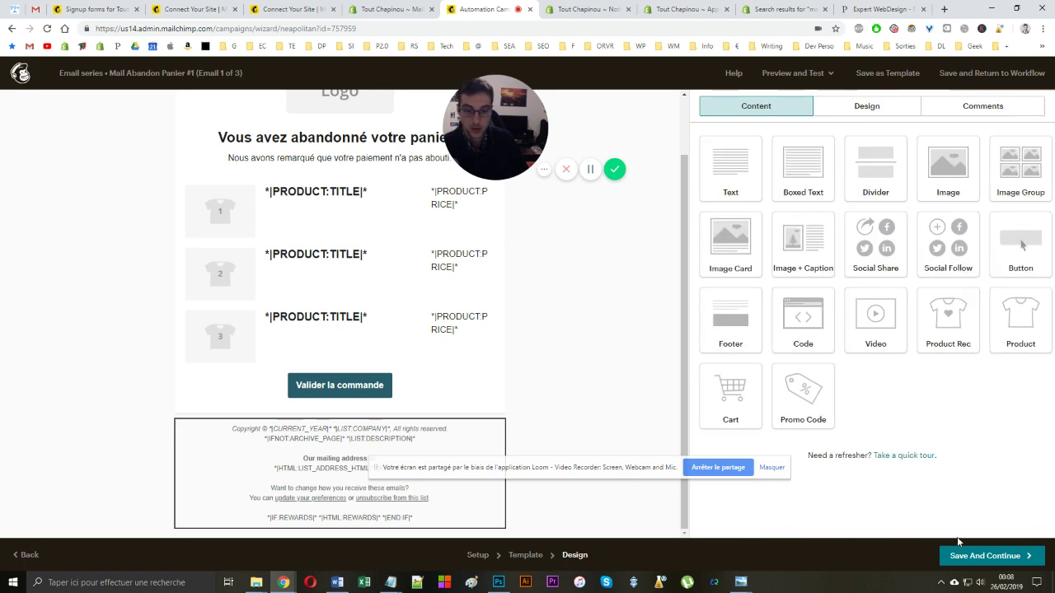
left_click(980, 555)
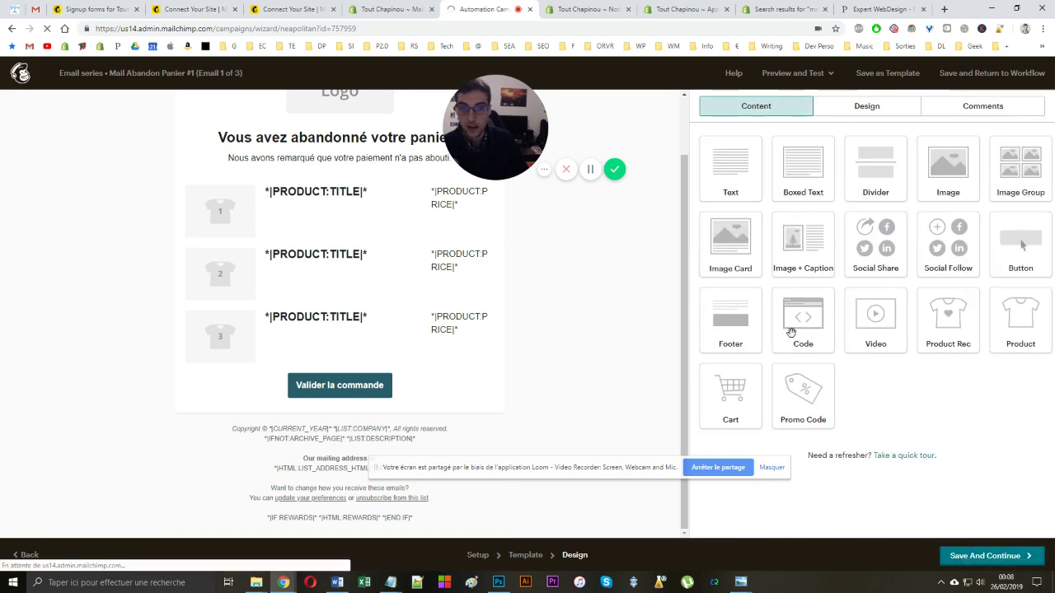
Start designing the second email, "You still have an item in your cart", with the Basic Abandoned Cart template
scroll(876, 337, "down", 2)
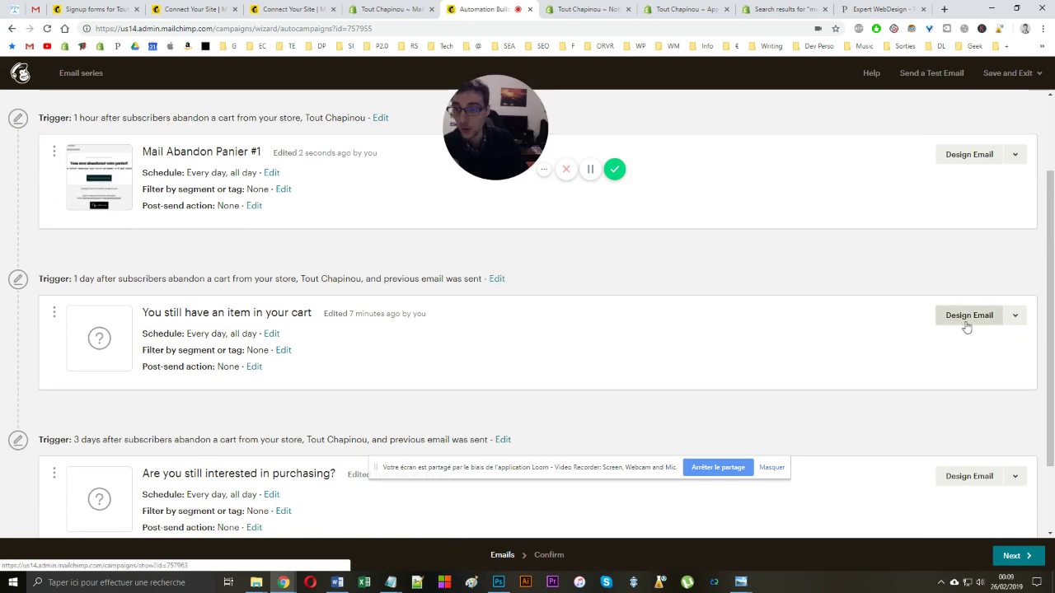
left_click(967, 323)
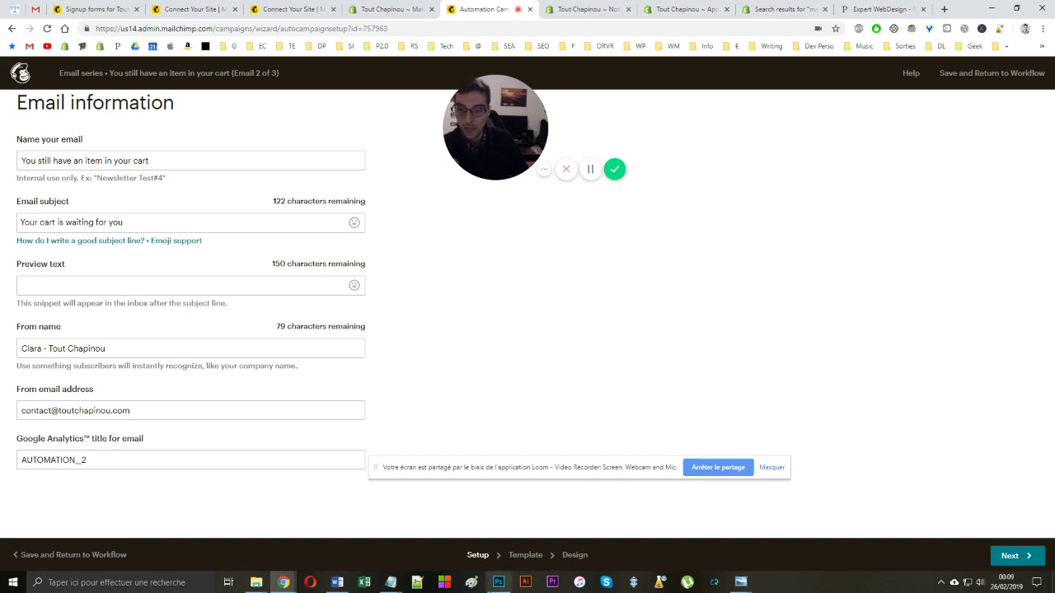
left_click(519, 556)
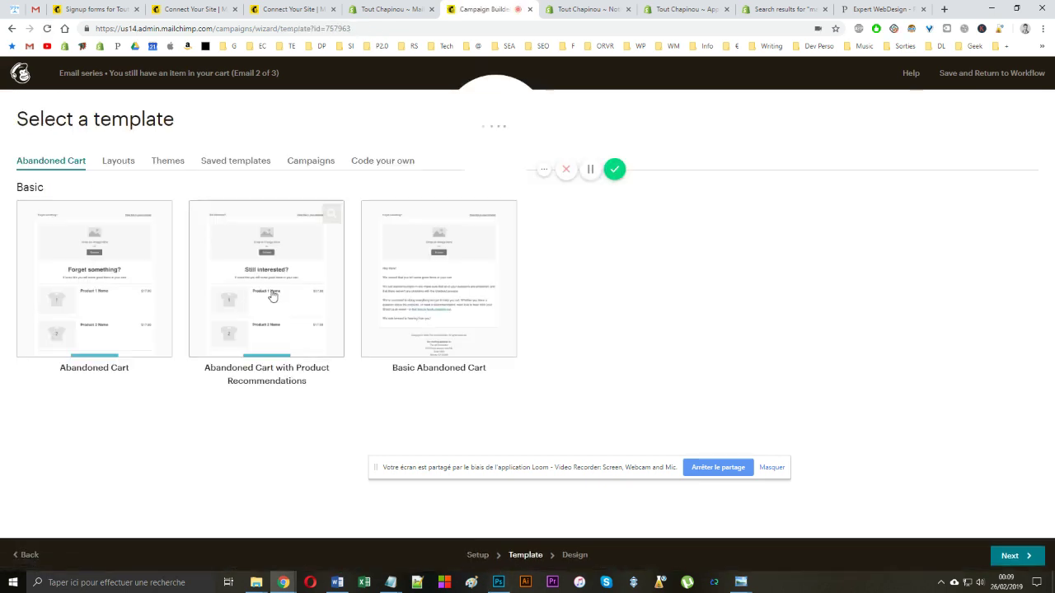
left_click(406, 298)
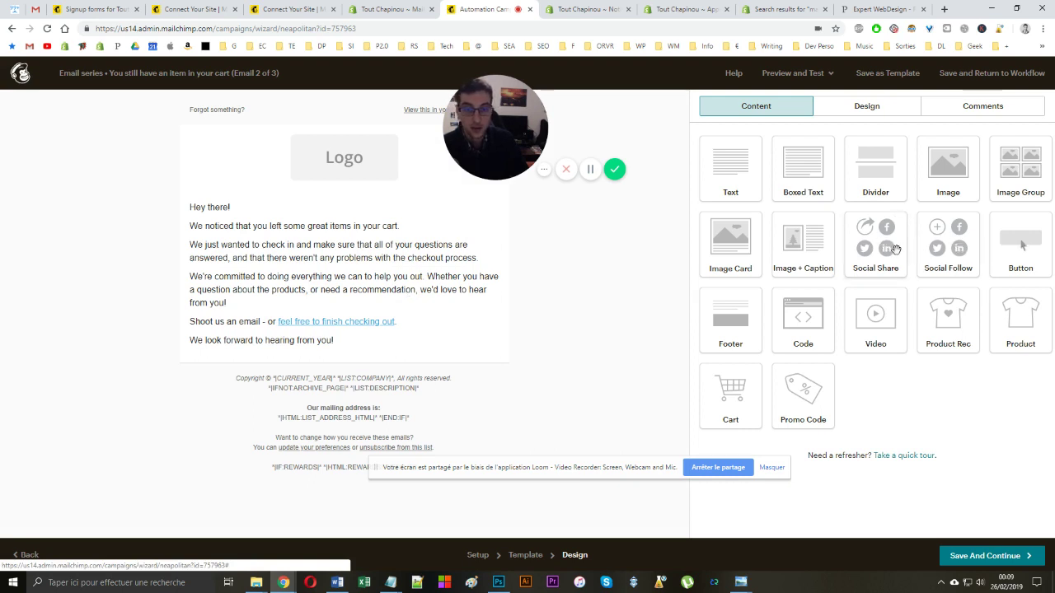
Add a Social Share block between the body text and the footer, and remove its Twitter service
left_click_drag(888, 249, 392, 321)
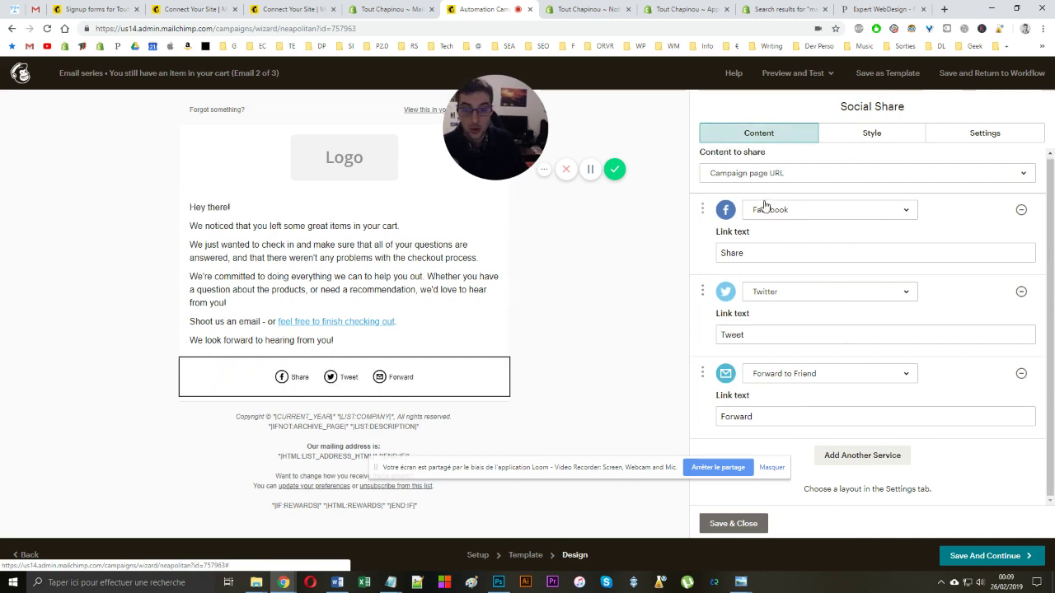
left_click(752, 253)
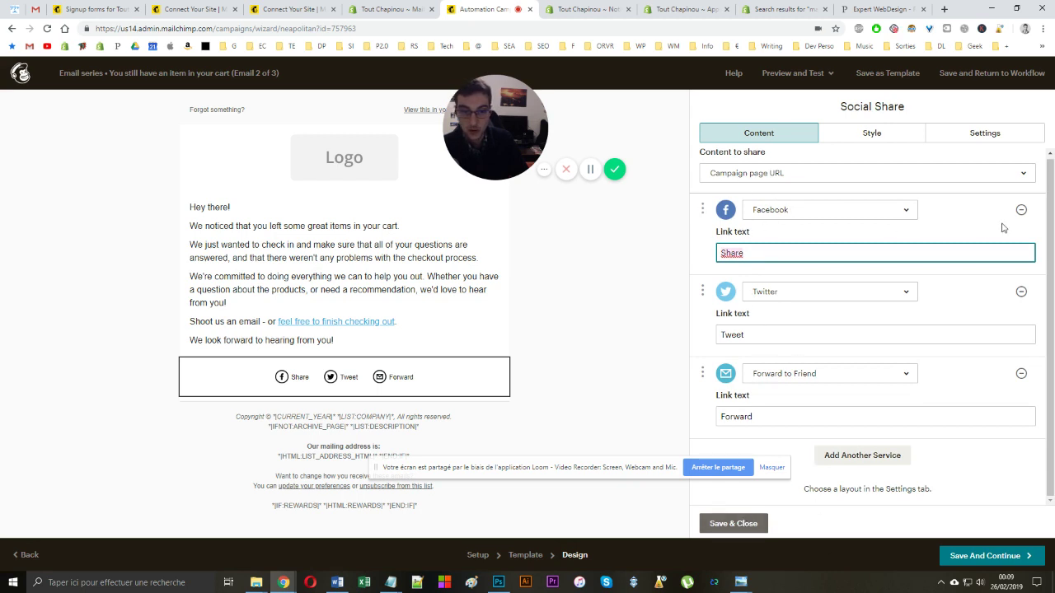
left_click(1022, 291)
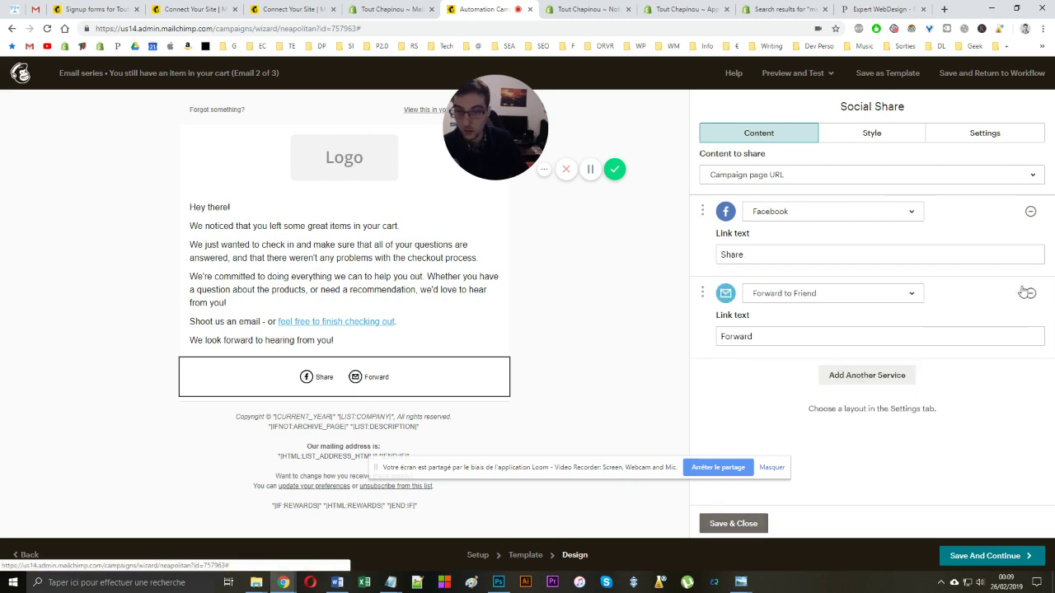
Add another service to the Social Share block and set it to LinkedIn
left_click(831, 375)
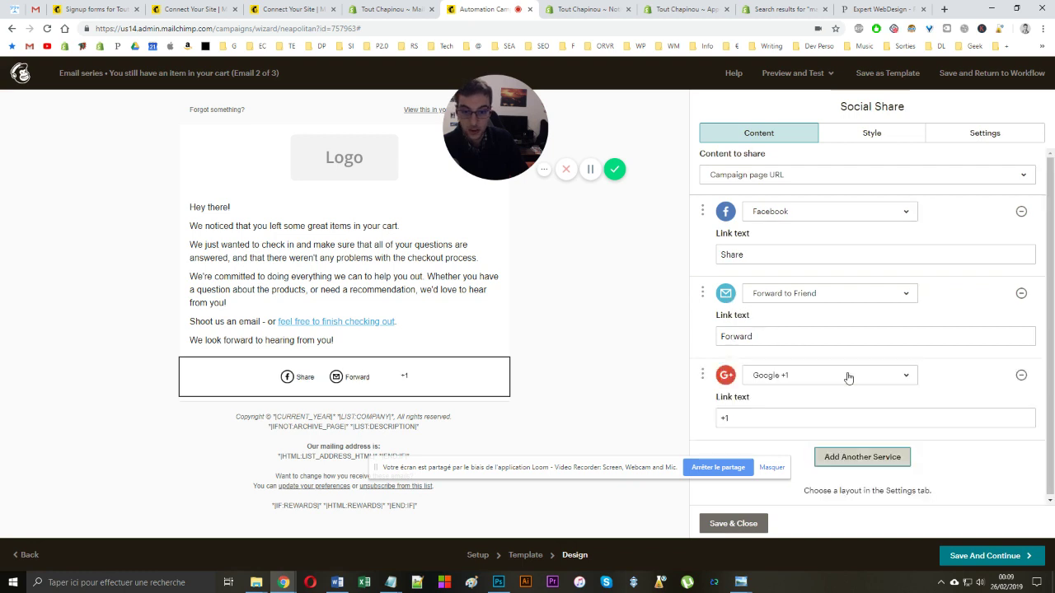
left_click(834, 373)
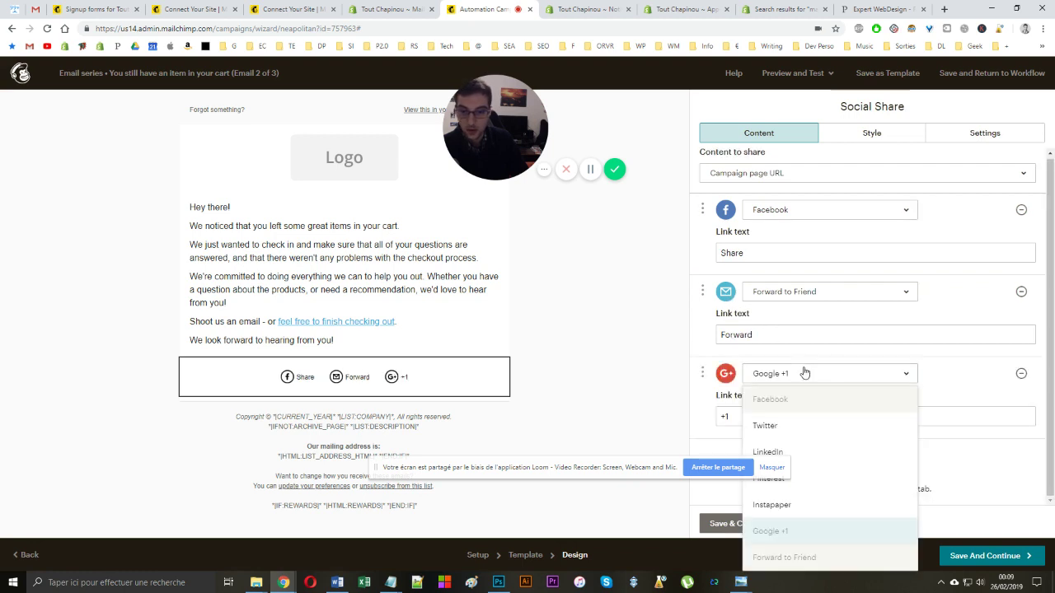
left_click(812, 452)
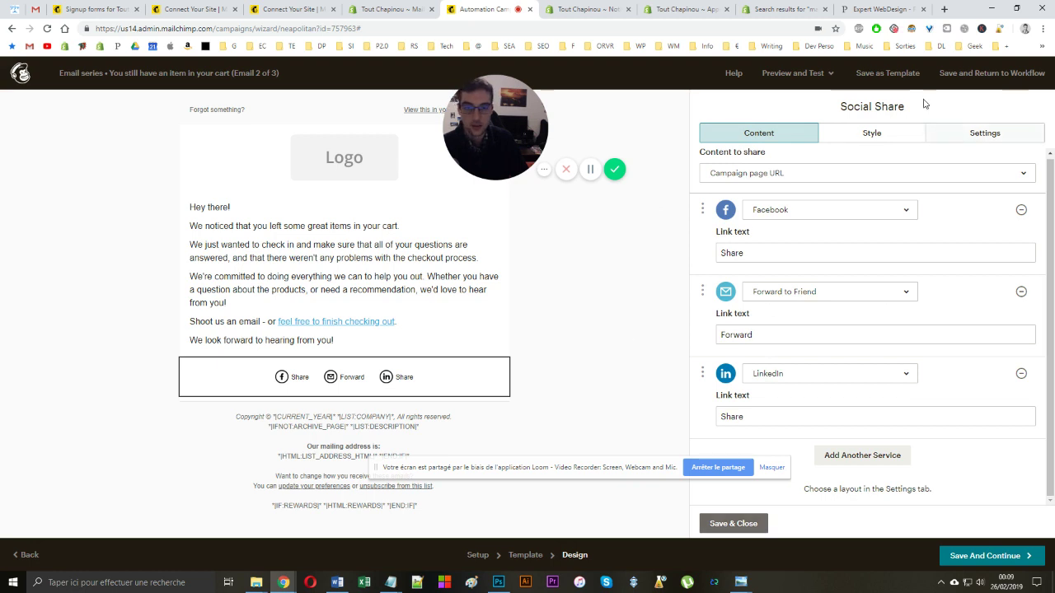
Inspect the Social Share block's background color options and its alignment, width, layout and icon settings
left_click(871, 134)
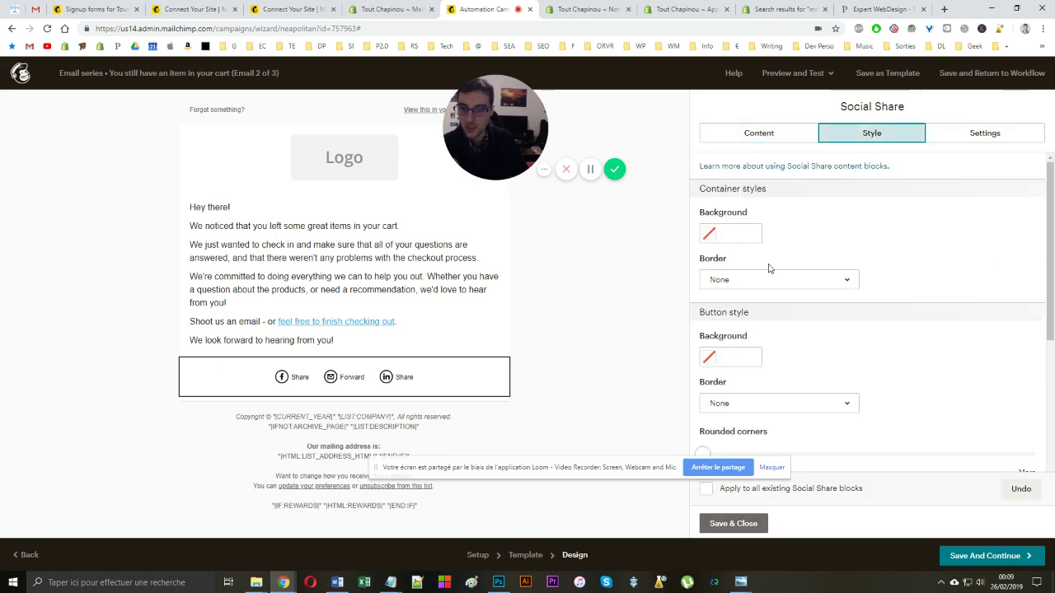
left_click(738, 353)
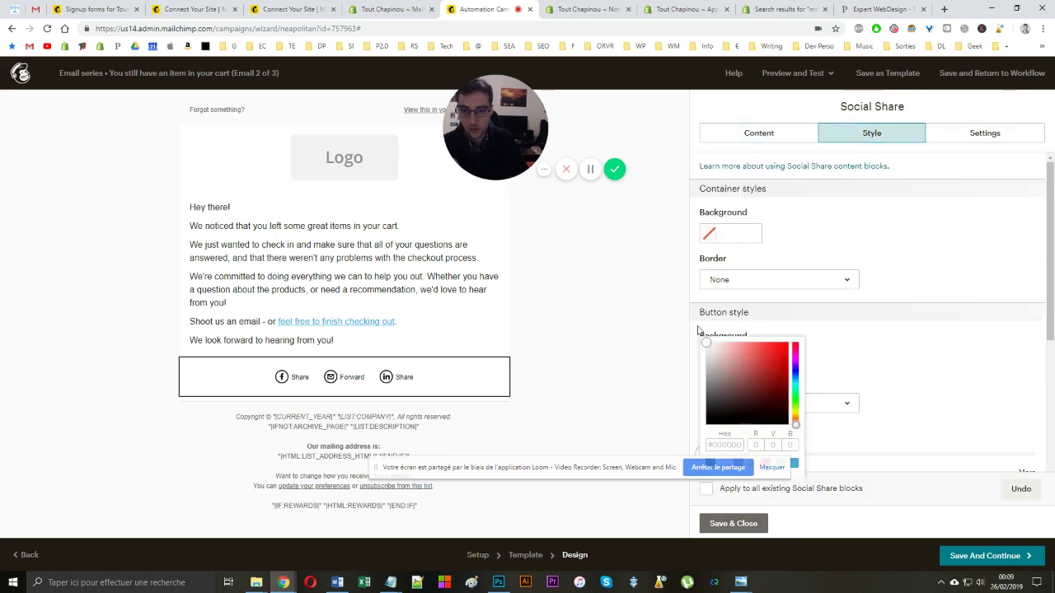
left_click(840, 341)
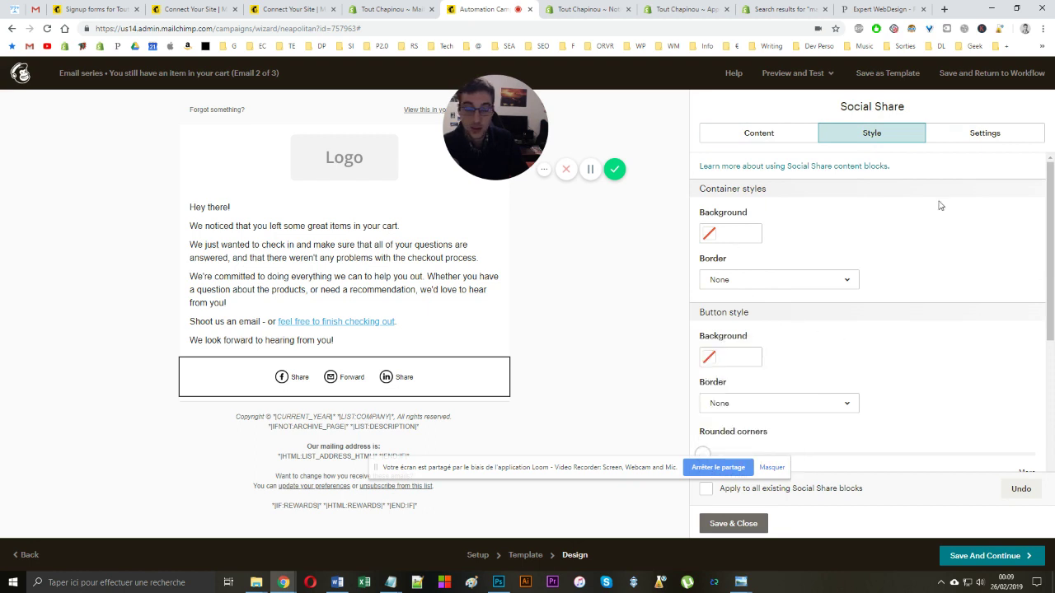
left_click(962, 132)
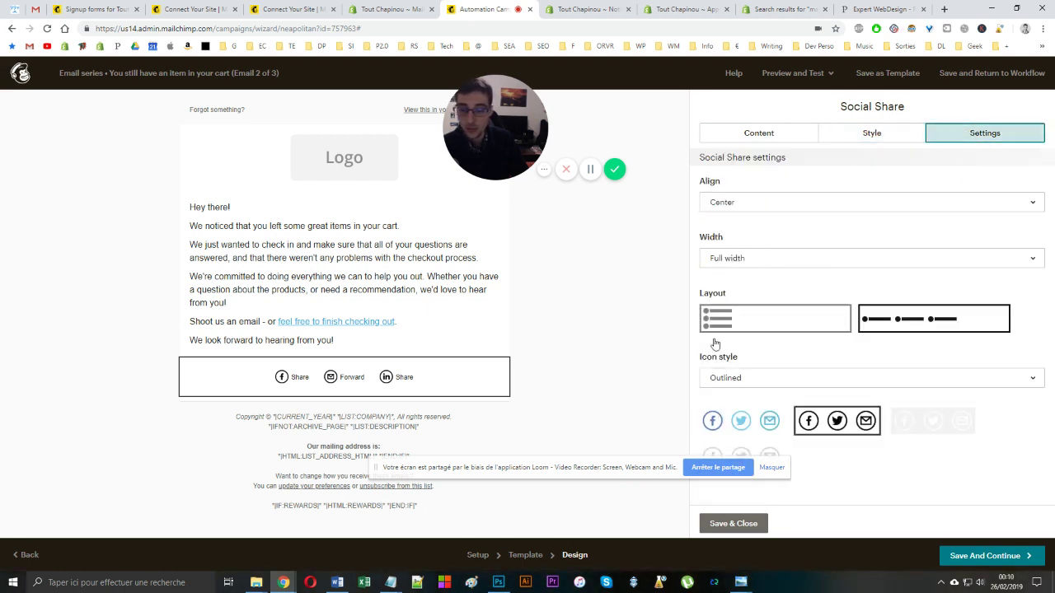
Save the Social Share block and the second email's design, returning to the workflow
left_click(733, 523)
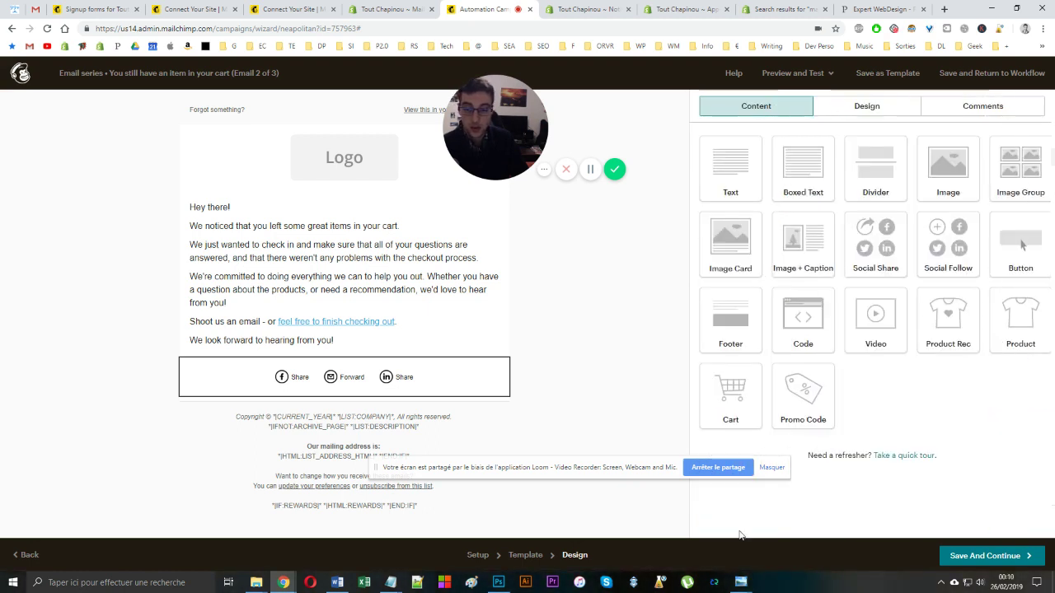
left_click(954, 561)
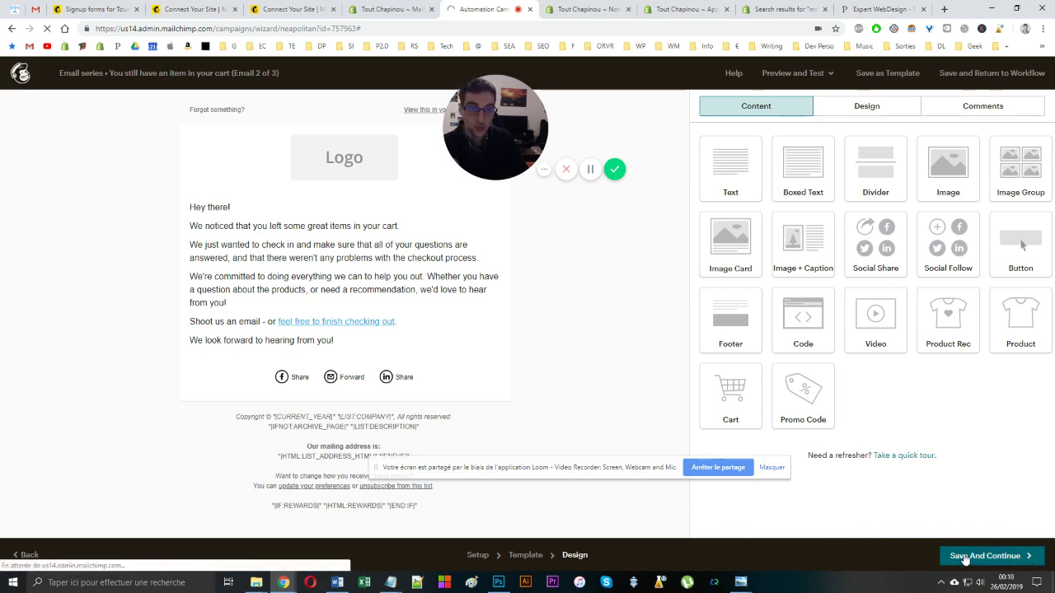
Review the triggers and settings of the three emails in the abandoned cart series
scroll(250, 296, "down", 2)
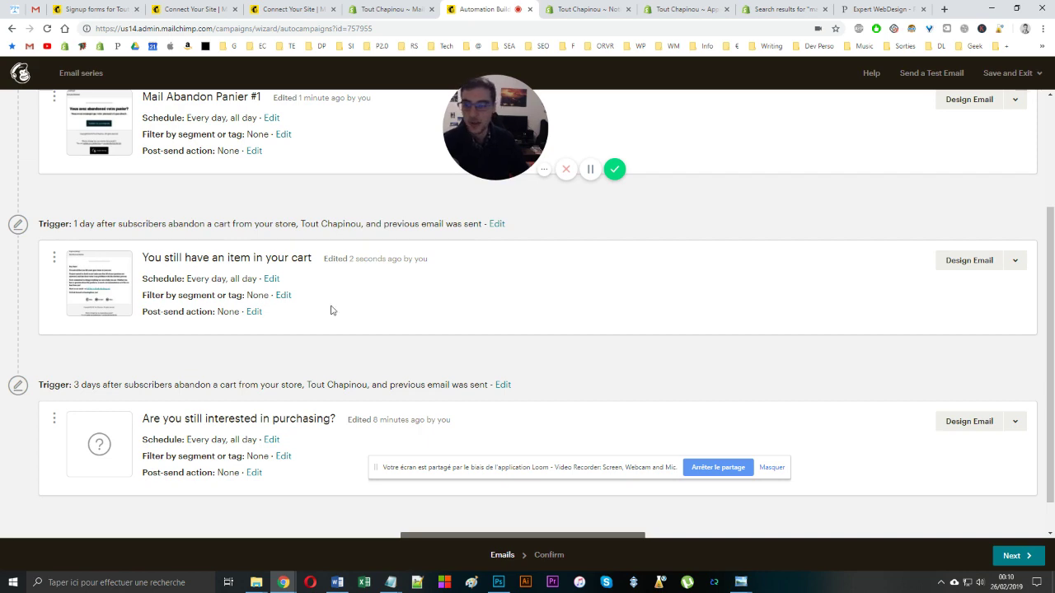
scroll(331, 310, "up", 2)
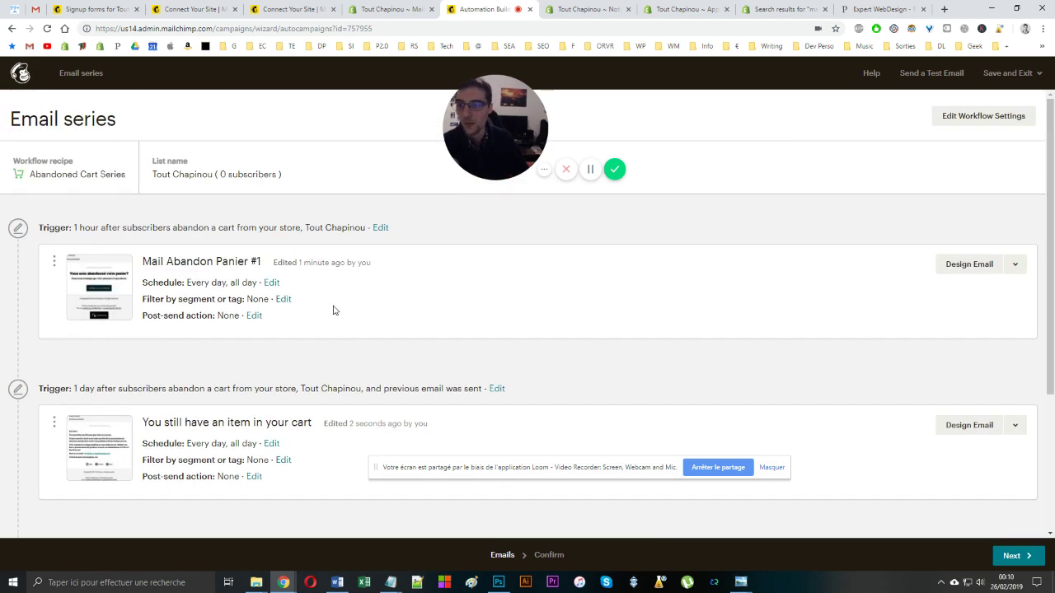
scroll(865, 150, "down", 3)
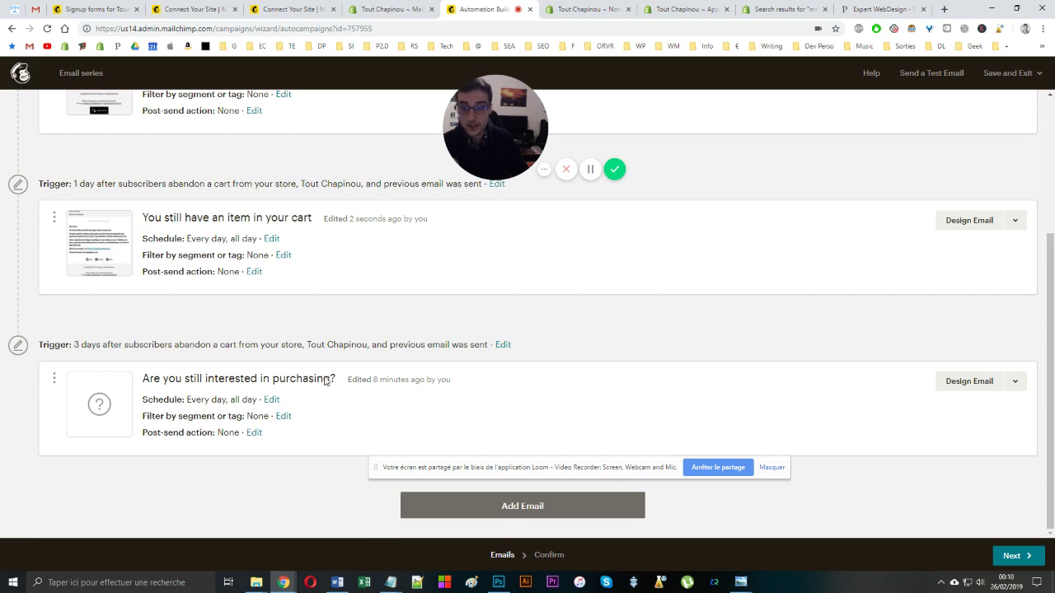
scroll(323, 367, "up", 3)
scroll(320, 278, "down", 3)
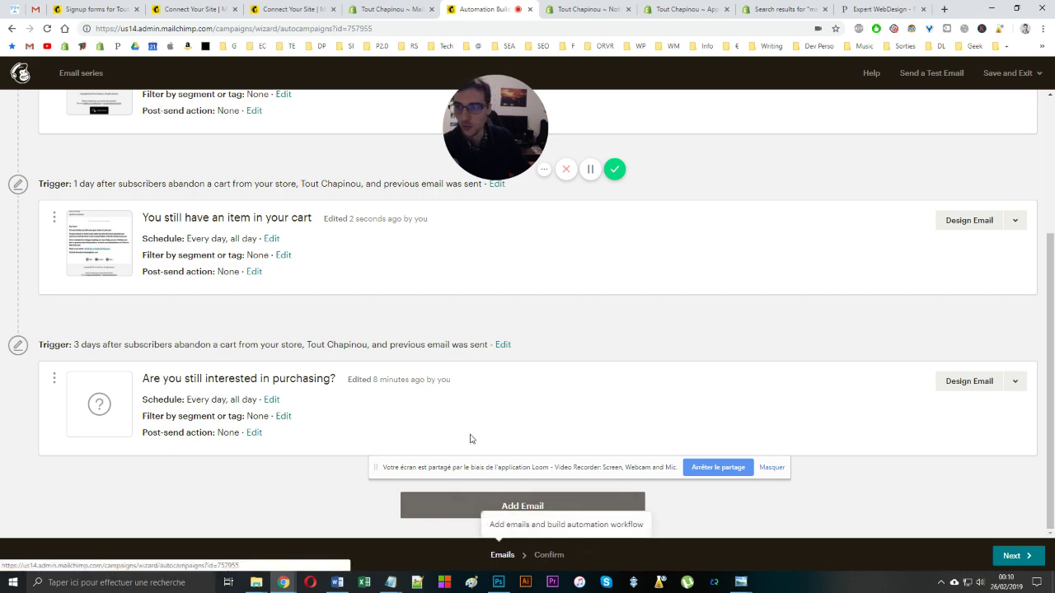
scroll(497, 343, "up", 3)
Proceed to the workflow's confirmation page and check the status of the list, tracking and each email
left_click(1016, 557)
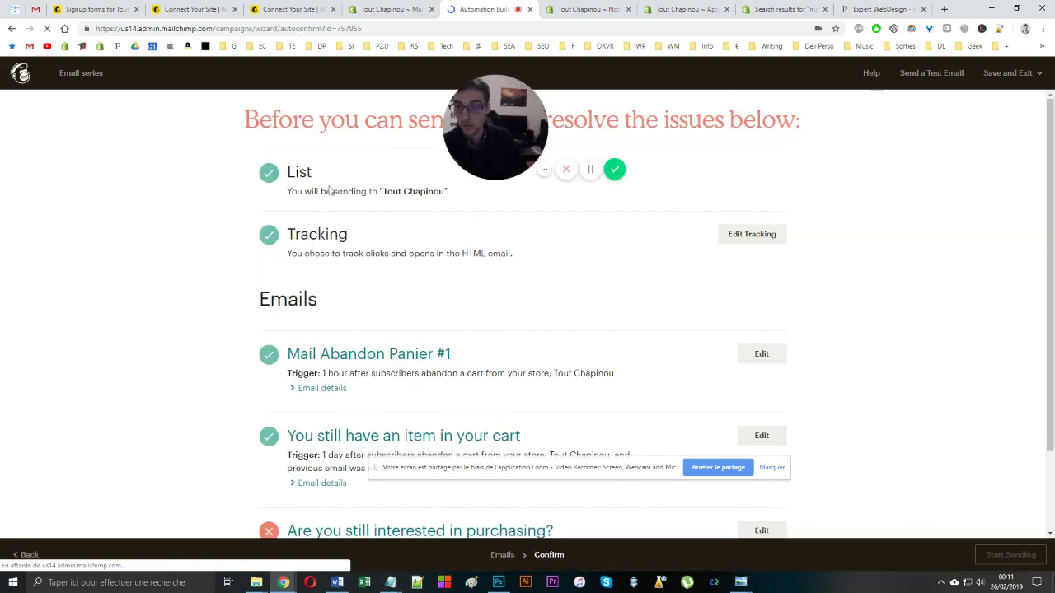
scroll(320, 235, "down", 2)
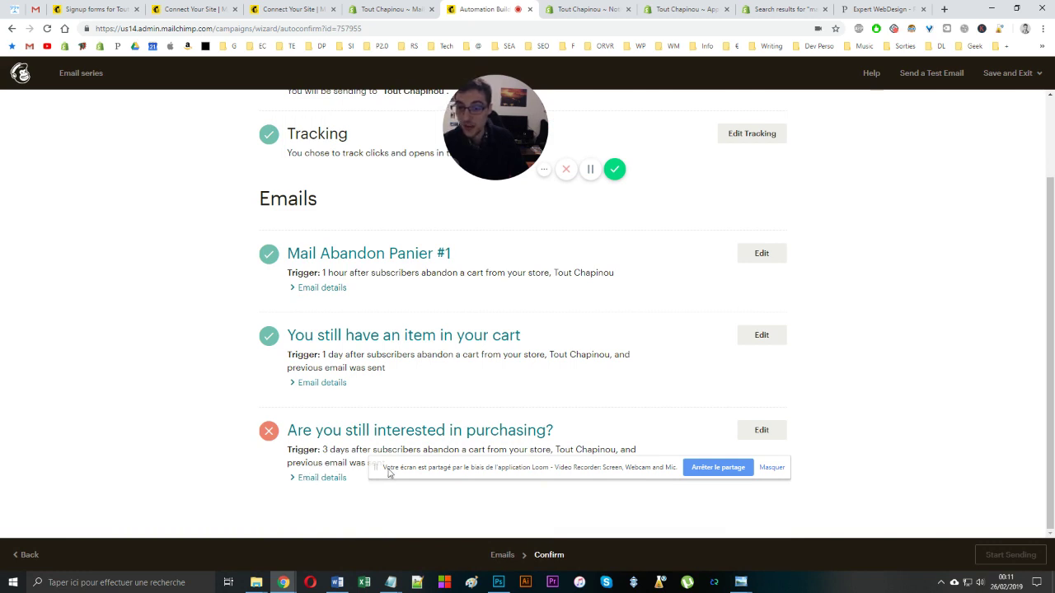
left_click_drag(388, 472, 333, 415)
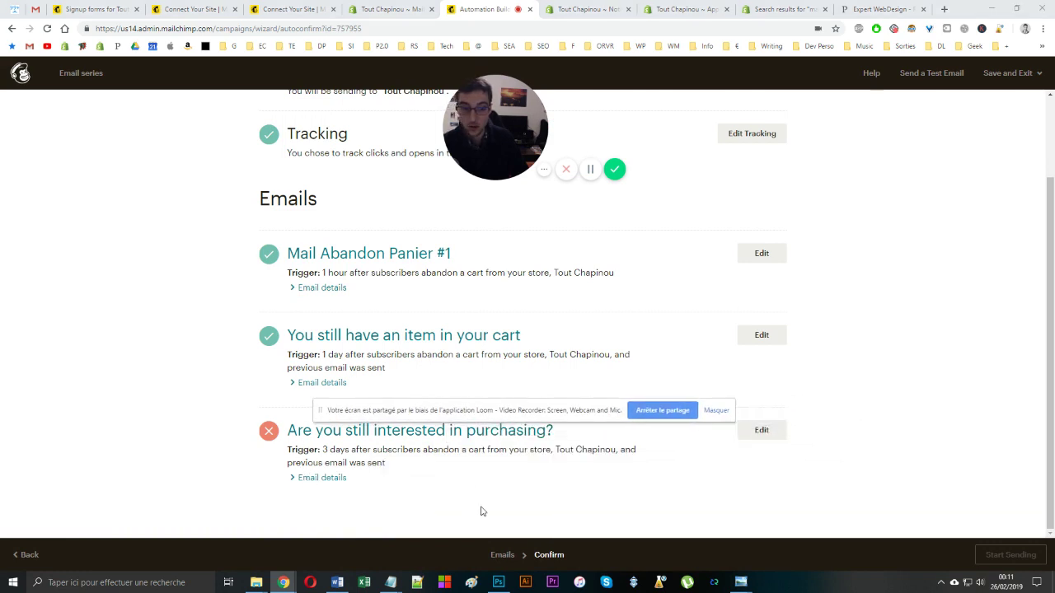
scroll(783, 271, "up", 2)
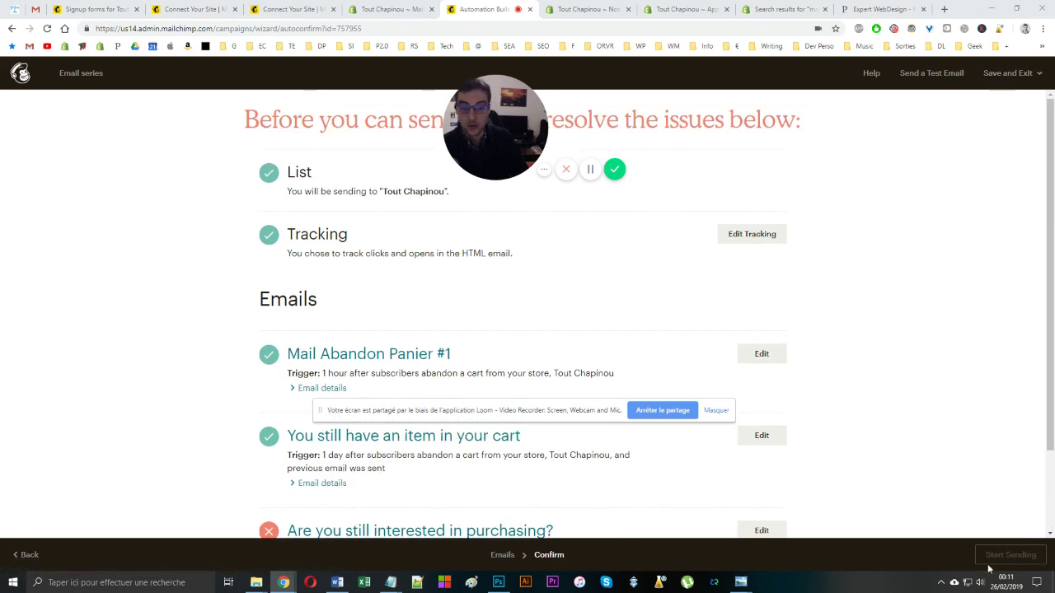
Edit the third email, "Are you still interested in purchasing?", keeping its setup, apply the Basic Abandoned Cart template and save the design
scroll(475, 390, "down", 2)
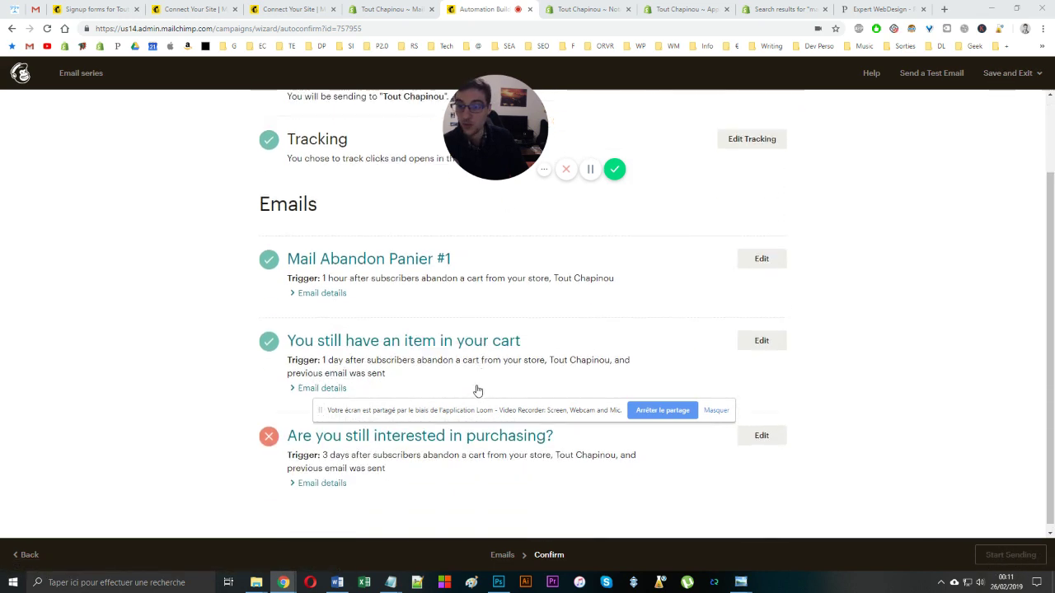
left_click(366, 435)
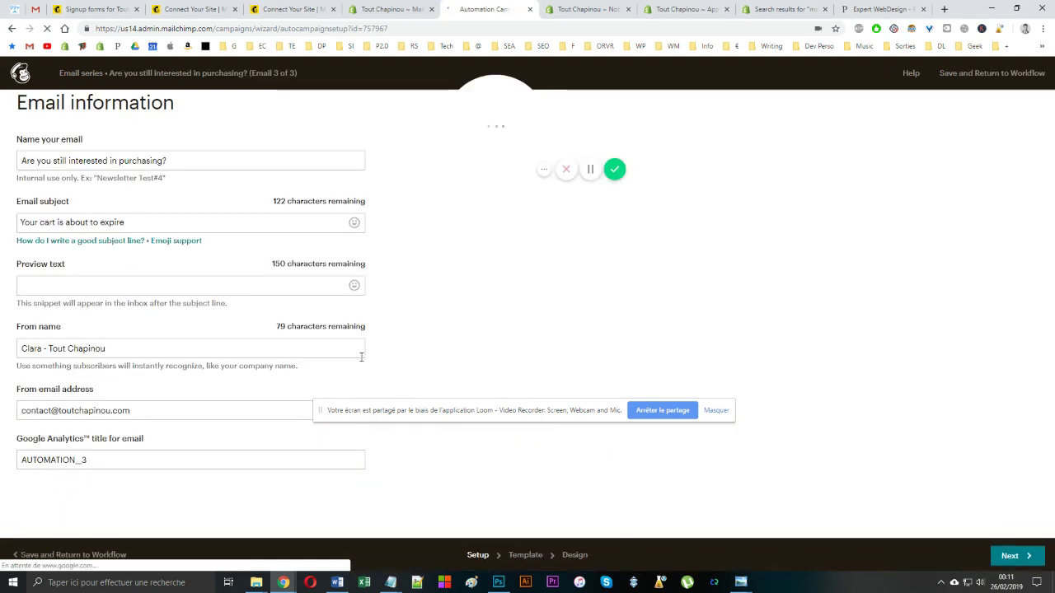
left_click(521, 555)
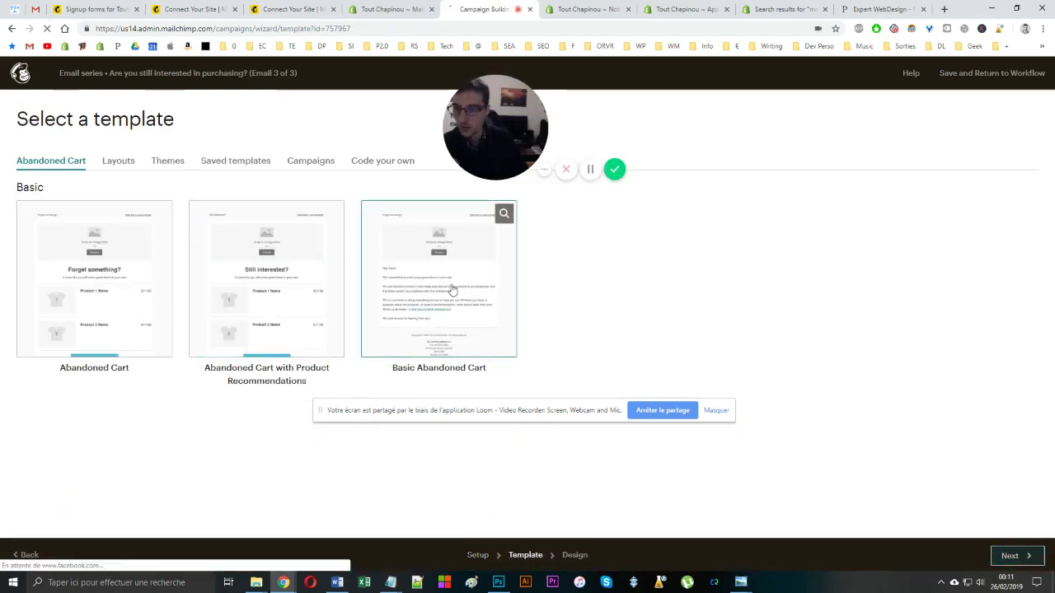
left_click(376, 292)
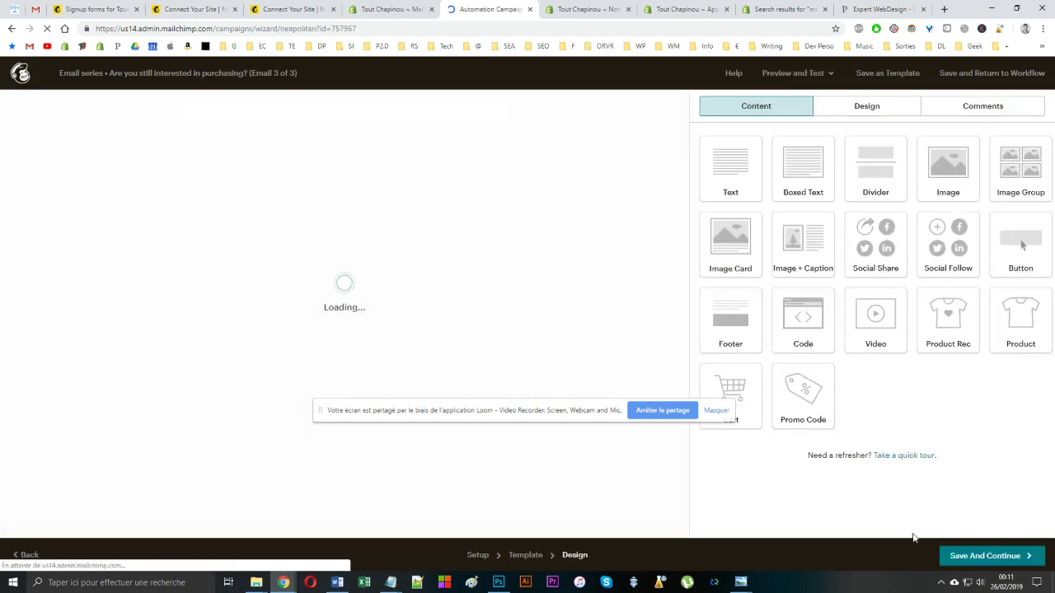
left_click(968, 556)
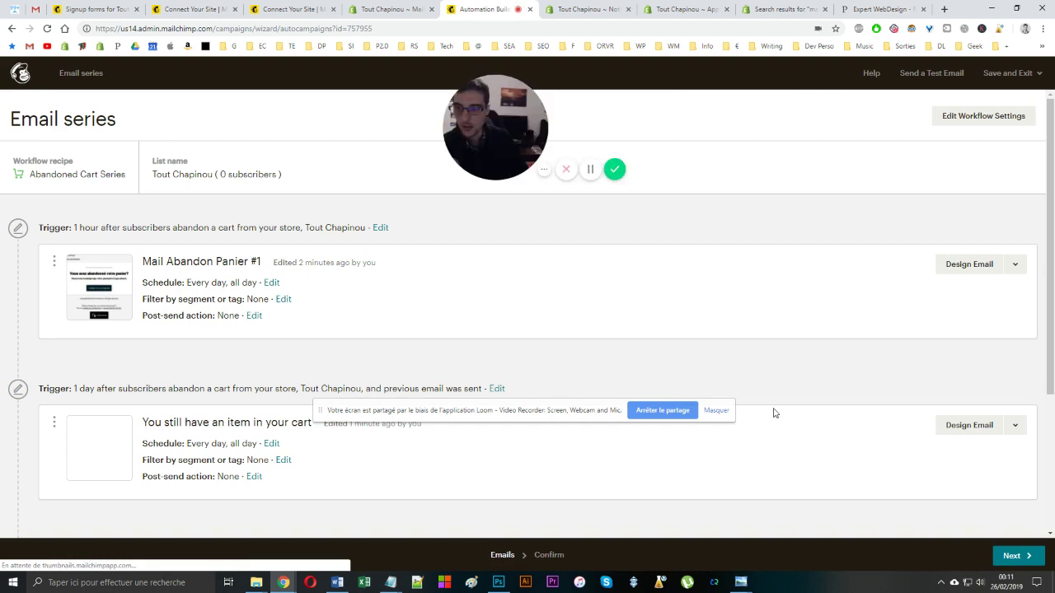
Proceed to the workflow's confirmation page, review the list, tracking and three emails, and start sending the automation
scroll(772, 415, "down", 3)
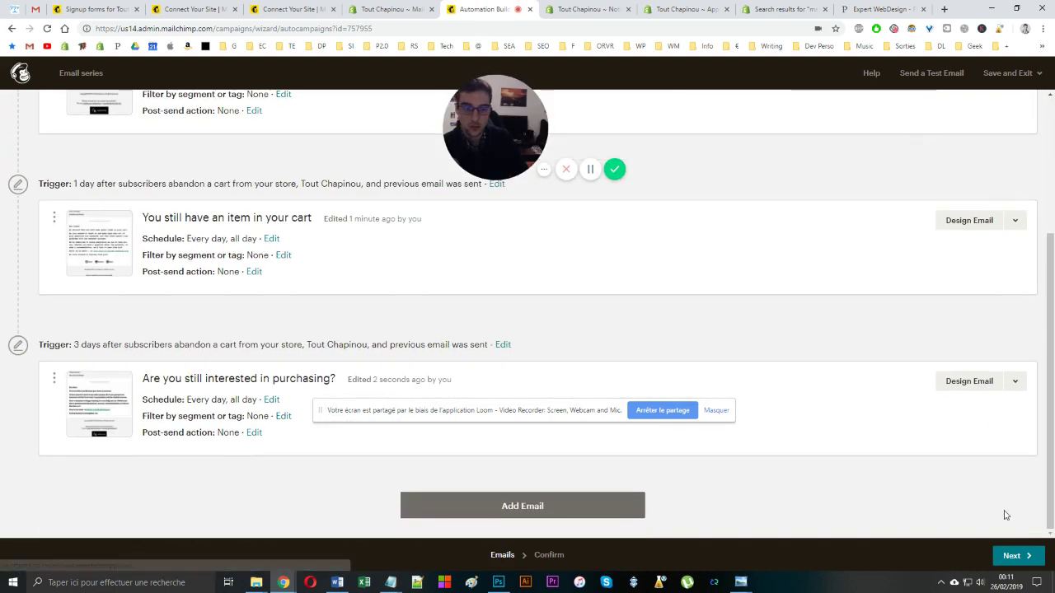
left_click(1008, 557)
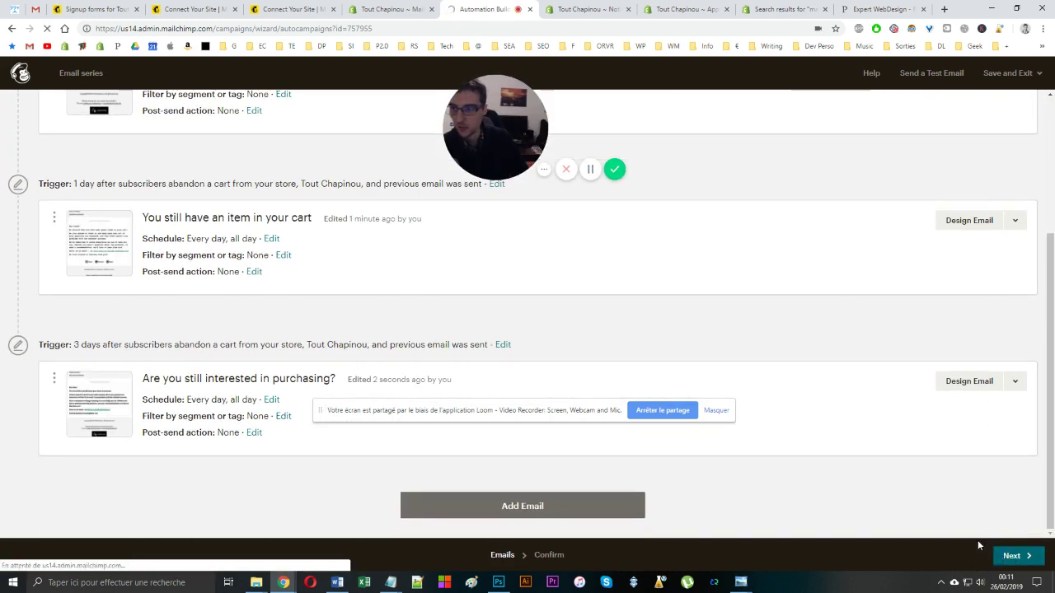
scroll(379, 371, "down", 3)
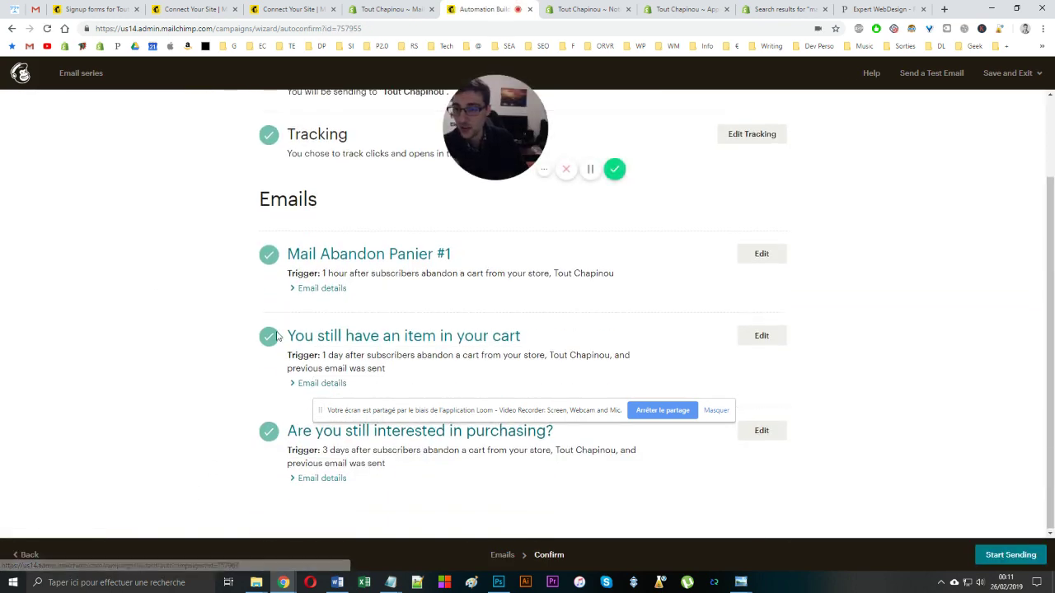
scroll(214, 188, "up", 2)
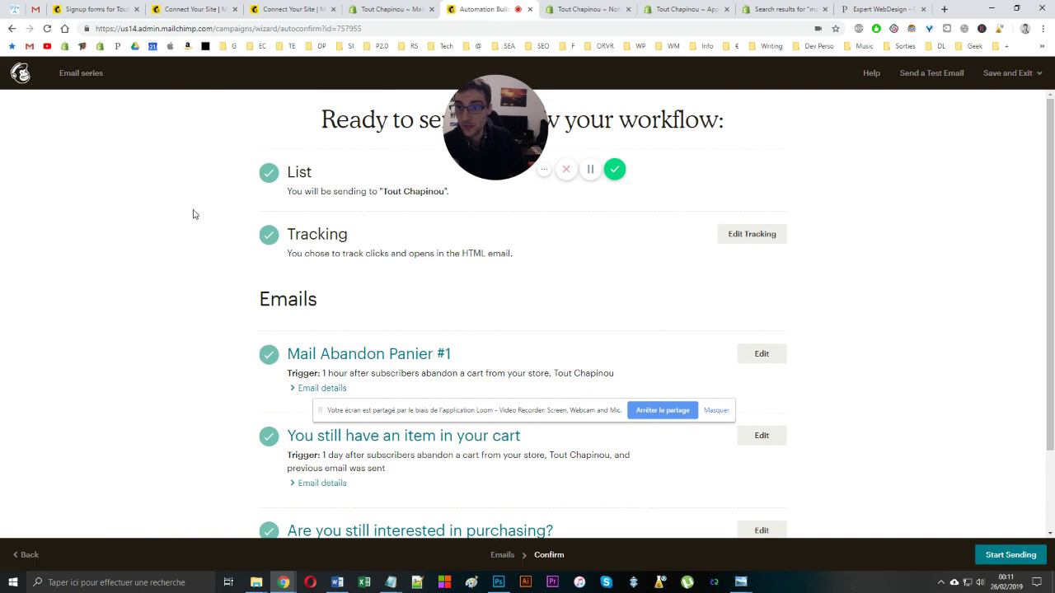
scroll(193, 222, "down", 3)
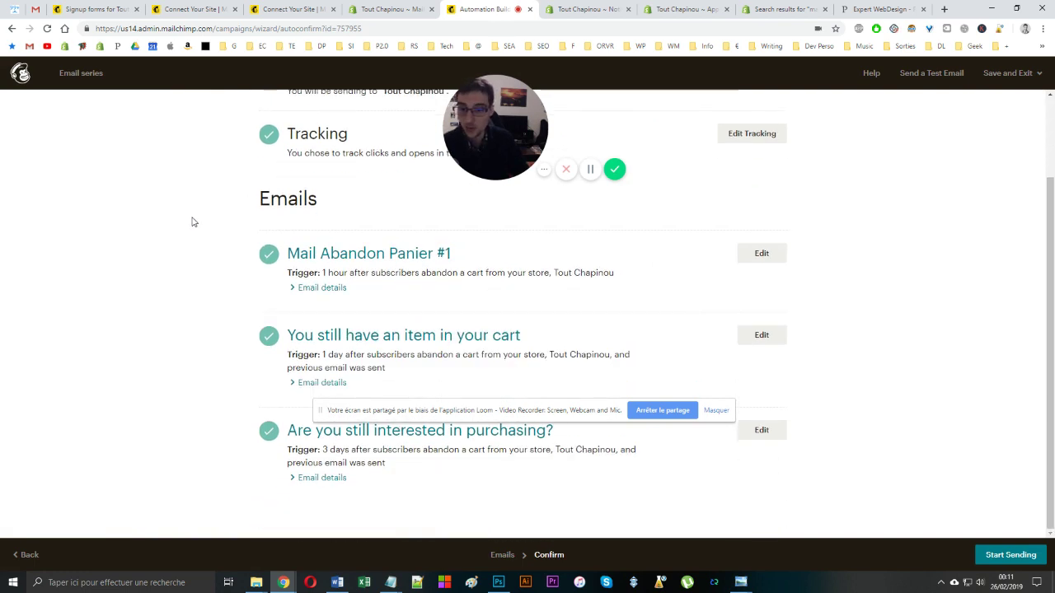
left_click(1006, 563)
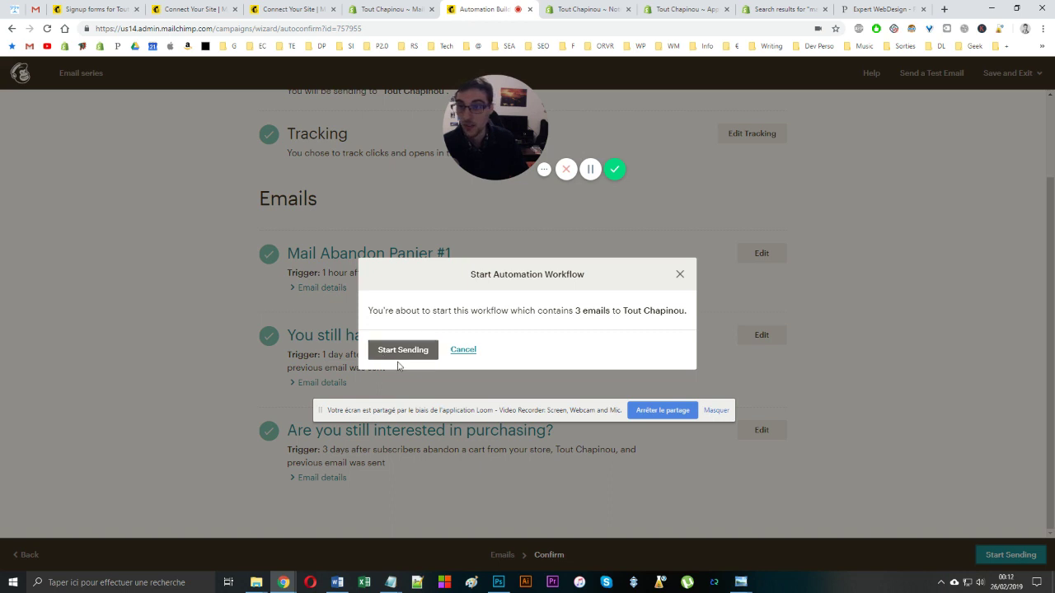
left_click(401, 350)
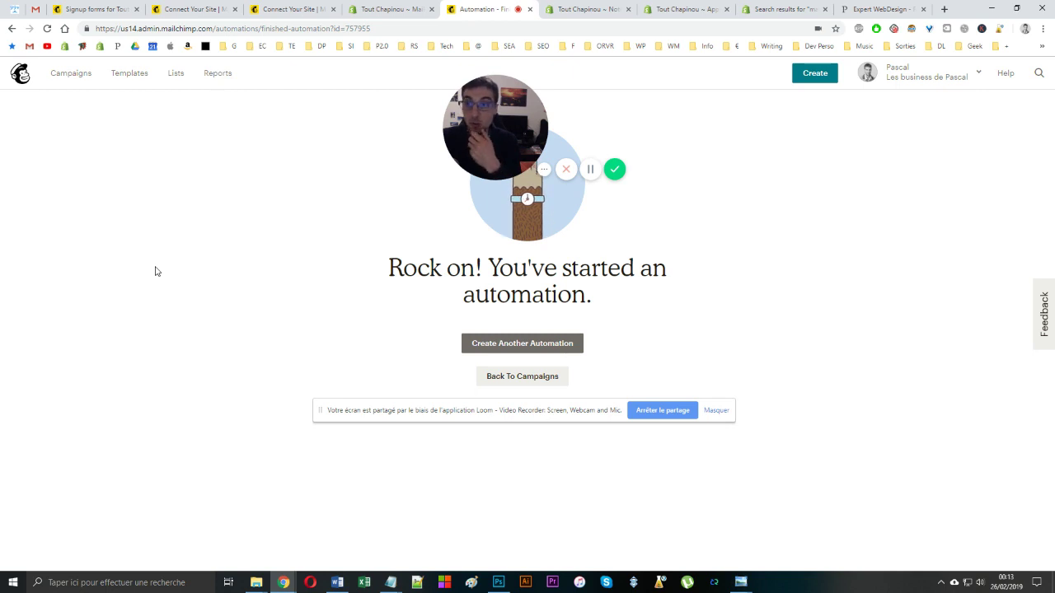
left_click(386, 7)
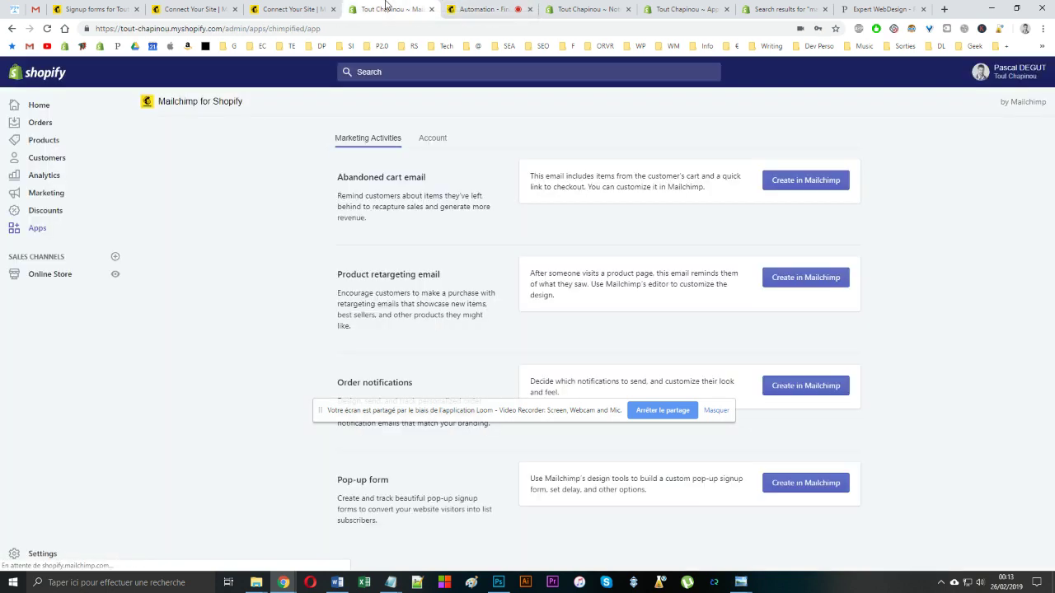
left_click(486, 10)
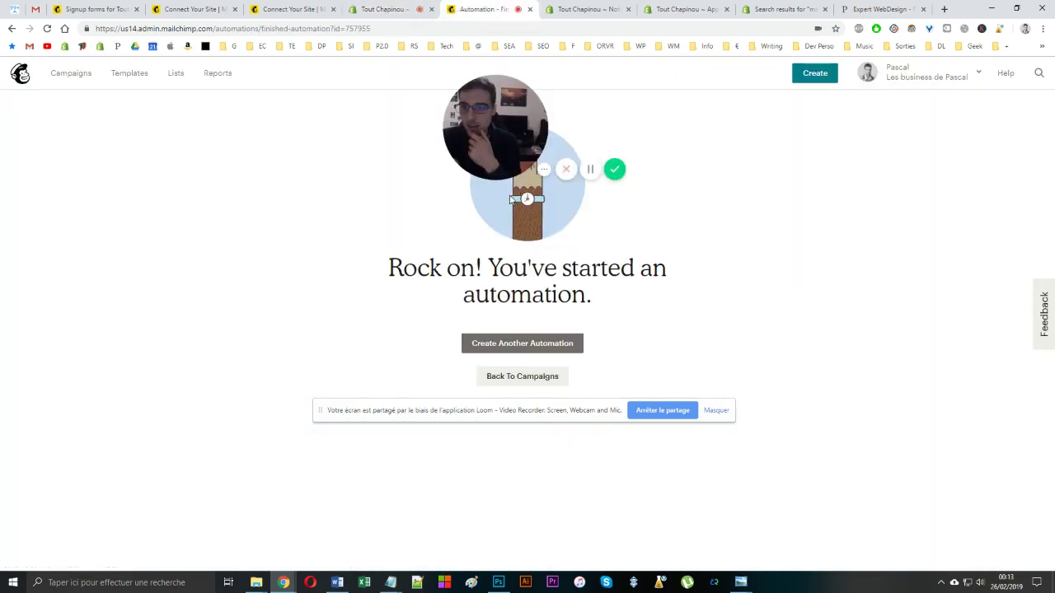
left_click(590, 170)
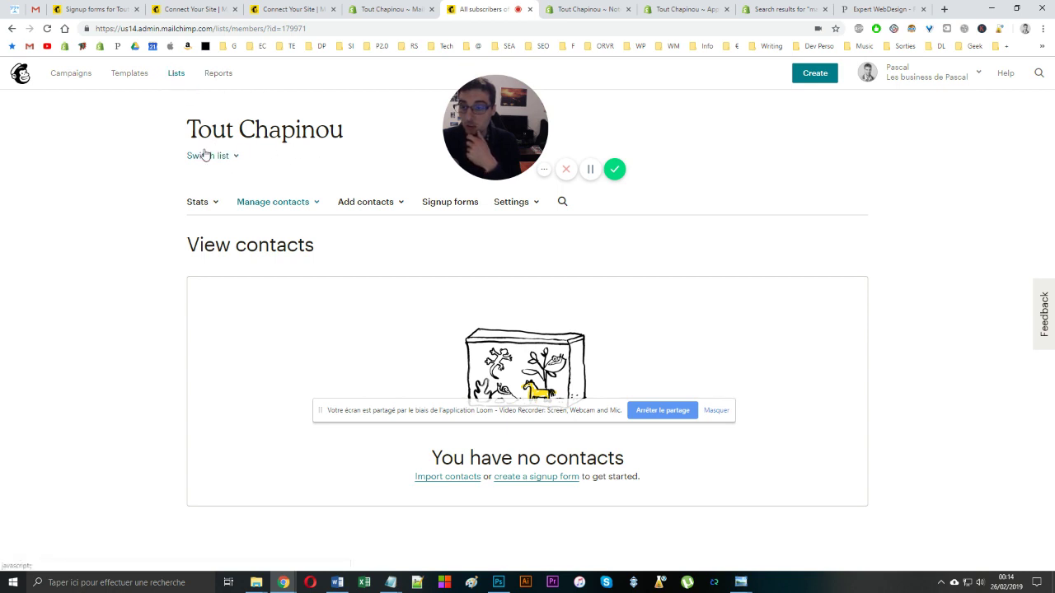
Open the form builder for the Tout Chapinou list's signup form and look over its URL and fields
left_click(426, 204)
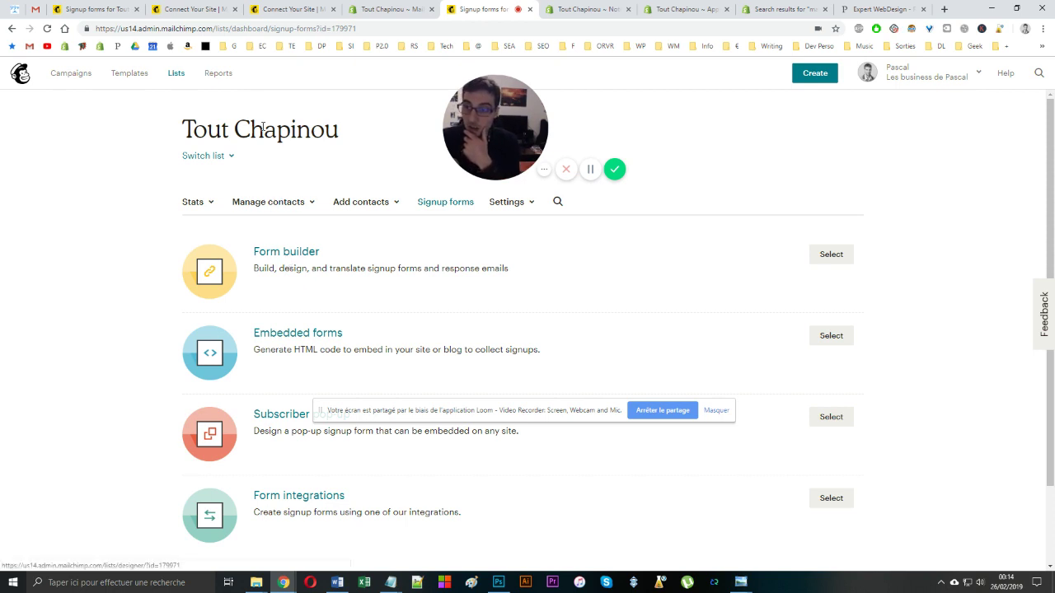
left_click(298, 252)
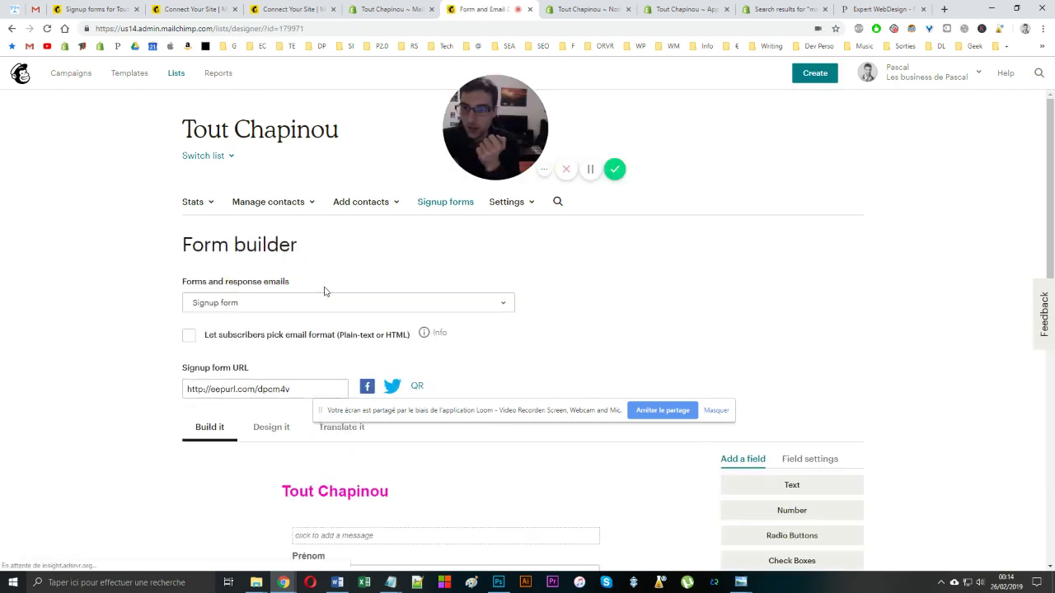
scroll(340, 451, "down", 2)
scroll(399, 490, "down", 2)
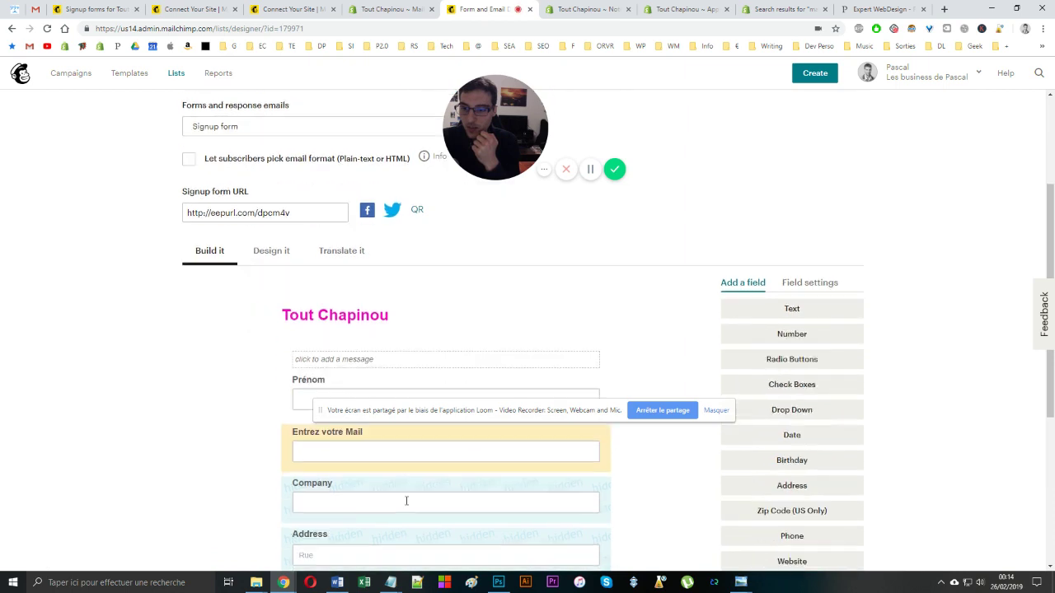
scroll(306, 345, "down", 1)
scroll(309, 362, "up", 3)
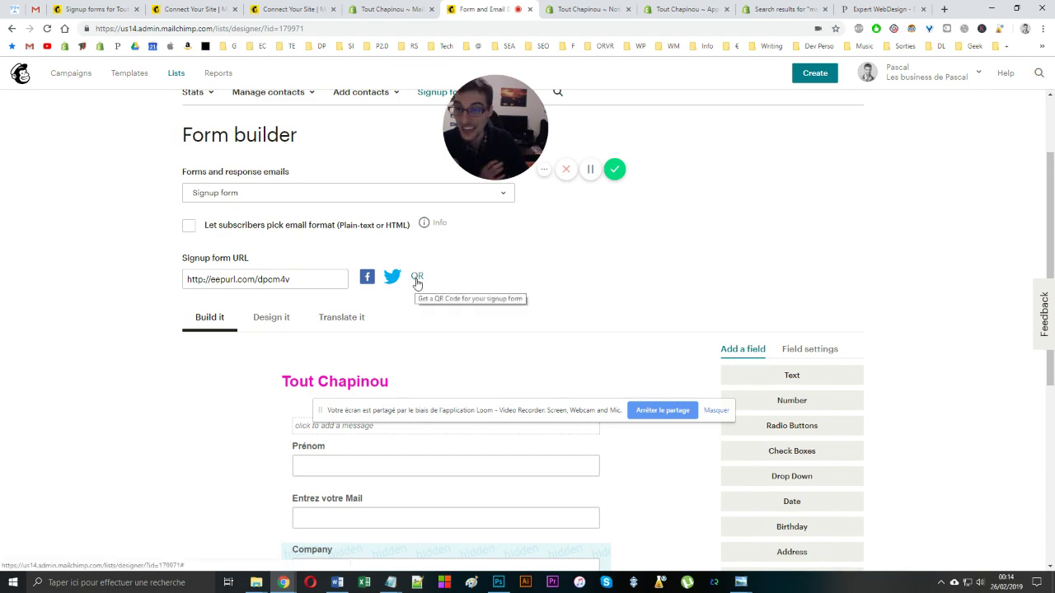
Switch to the Shopify admin, open the live theme for customization and go to the newsletter signup in the home page footer
left_click(388, 9)
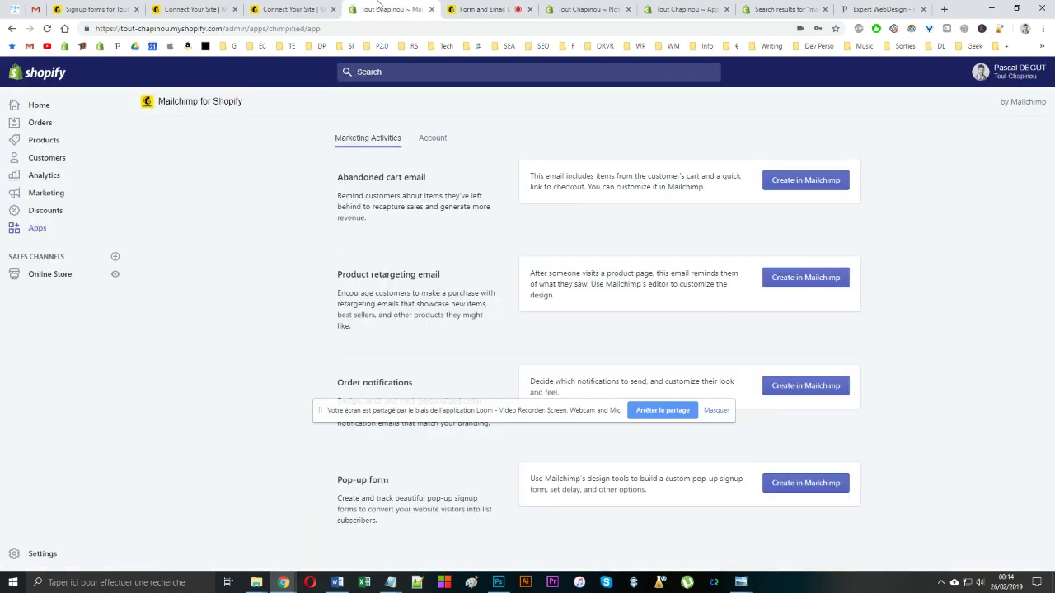
left_click(582, 6)
left_click(677, 9)
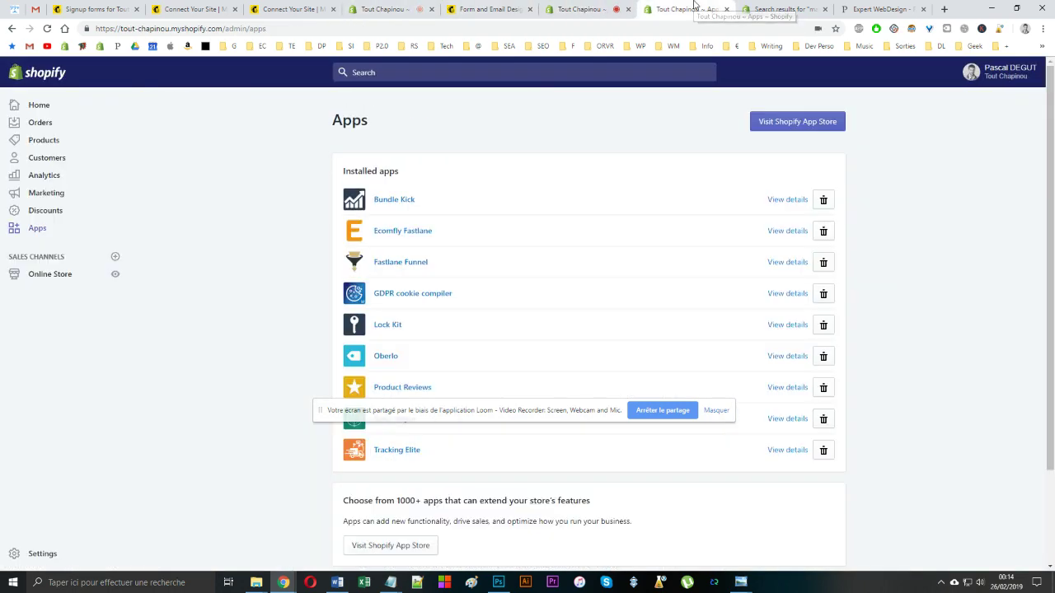
left_click(729, 10)
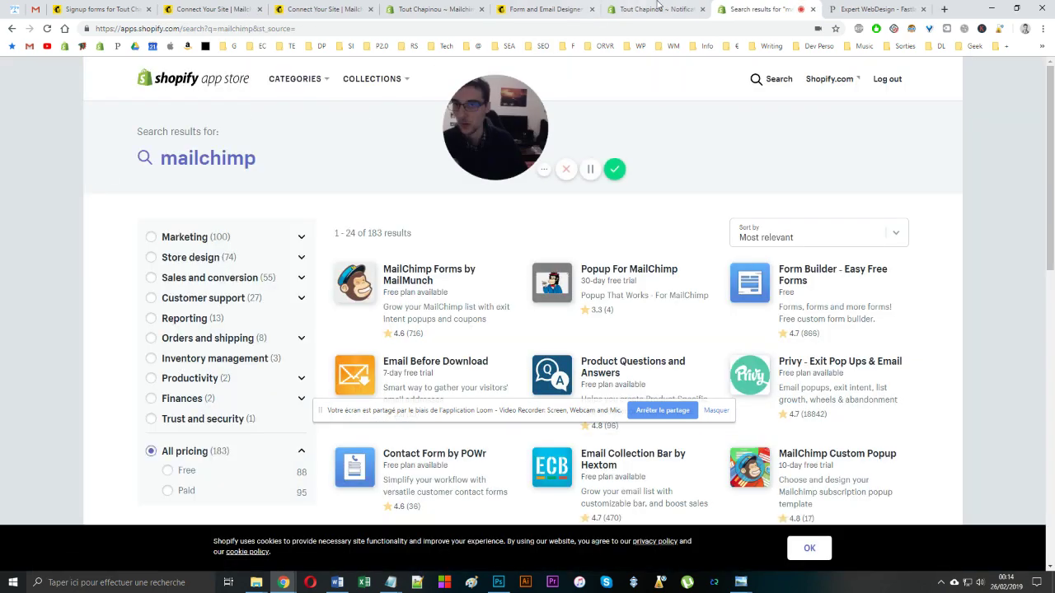
key("ctrl+shift+Tab")
left_click(39, 273)
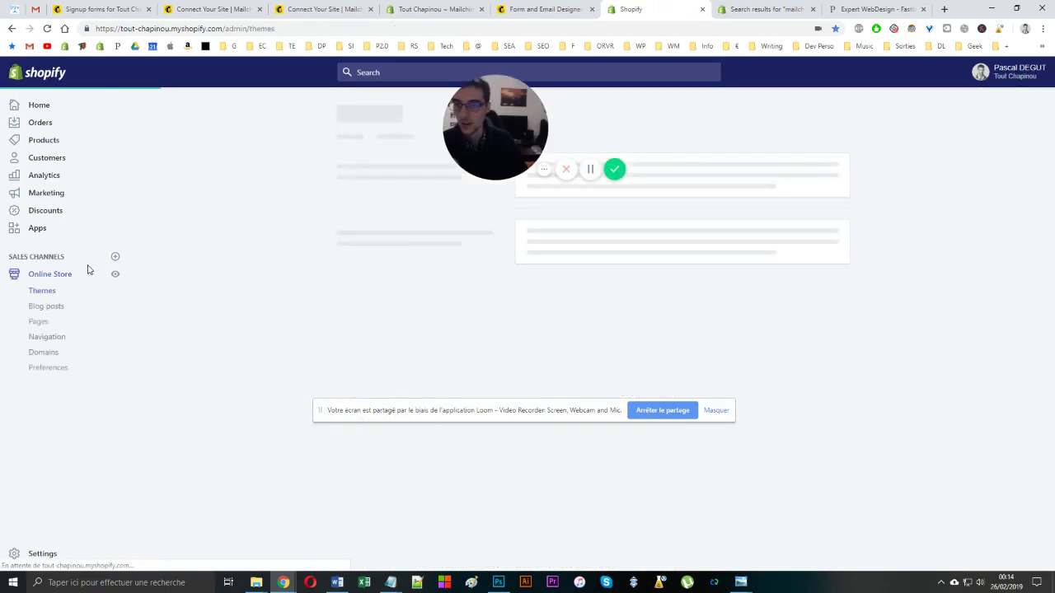
left_click(789, 189)
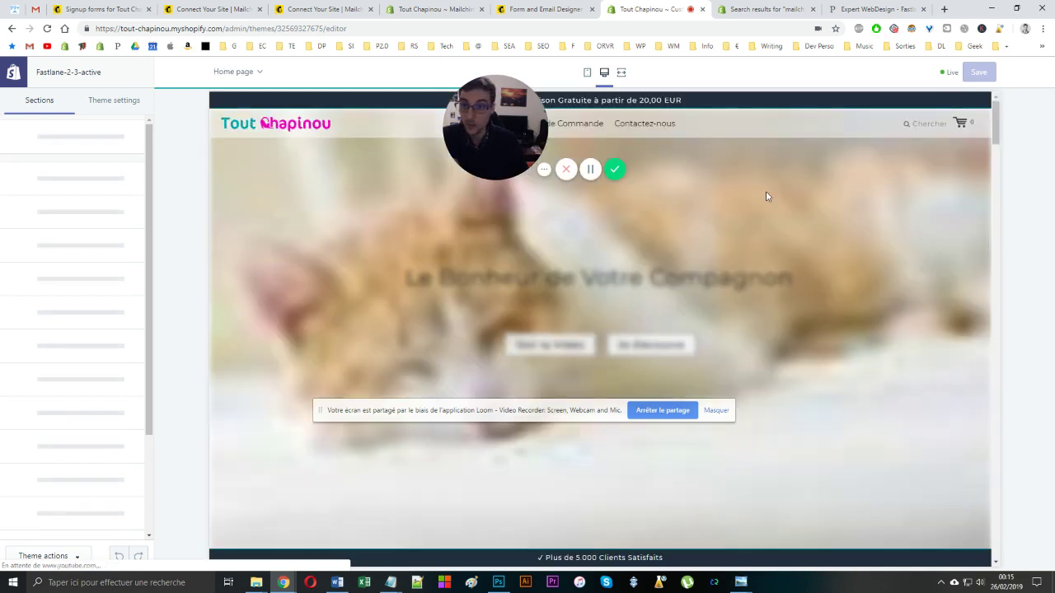
left_click_drag(995, 128, 972, 590)
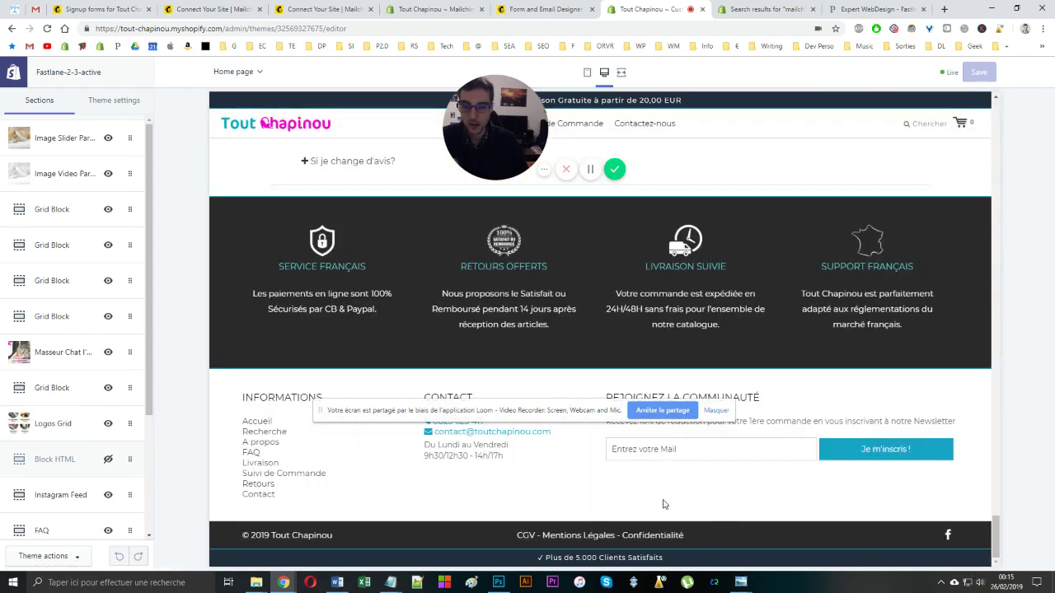
left_click_drag(557, 416, 518, 330)
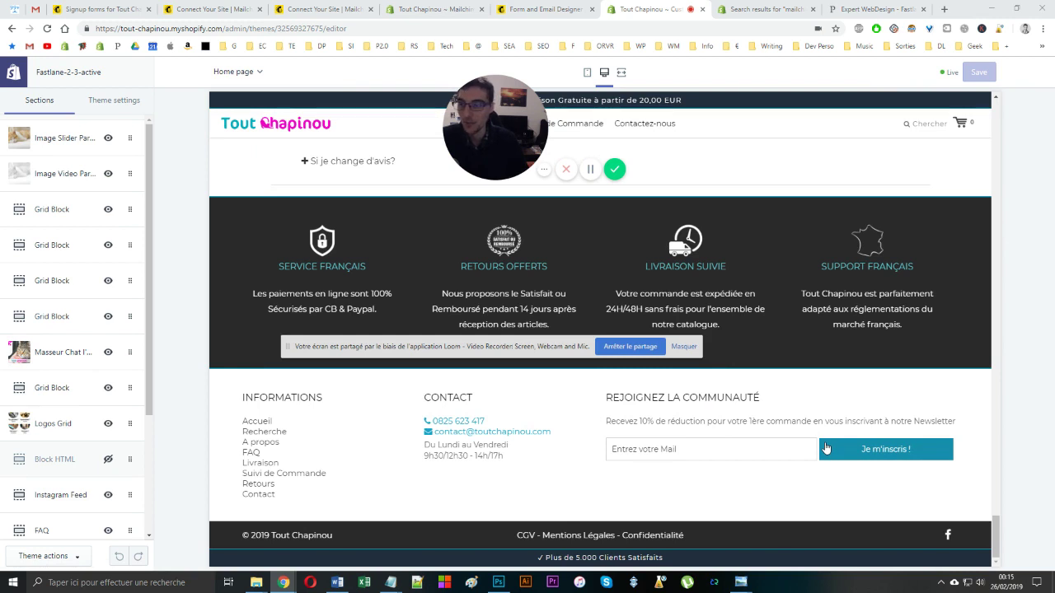
Open the theme's Footer - Second Row settings and find the newsletter's MailChimp options
left_click(111, 102)
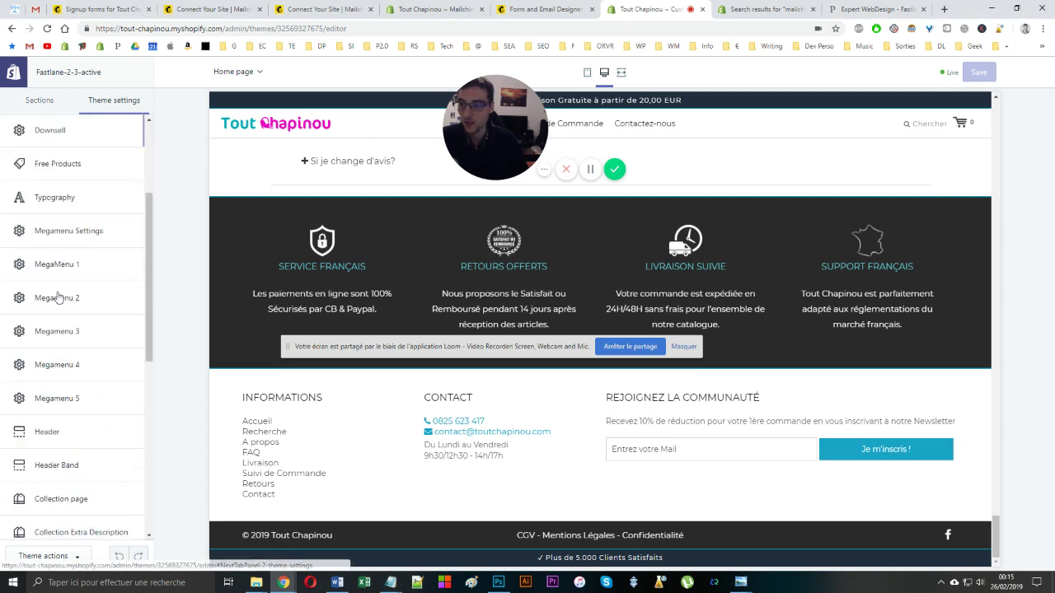
scroll(65, 384, "down", 4)
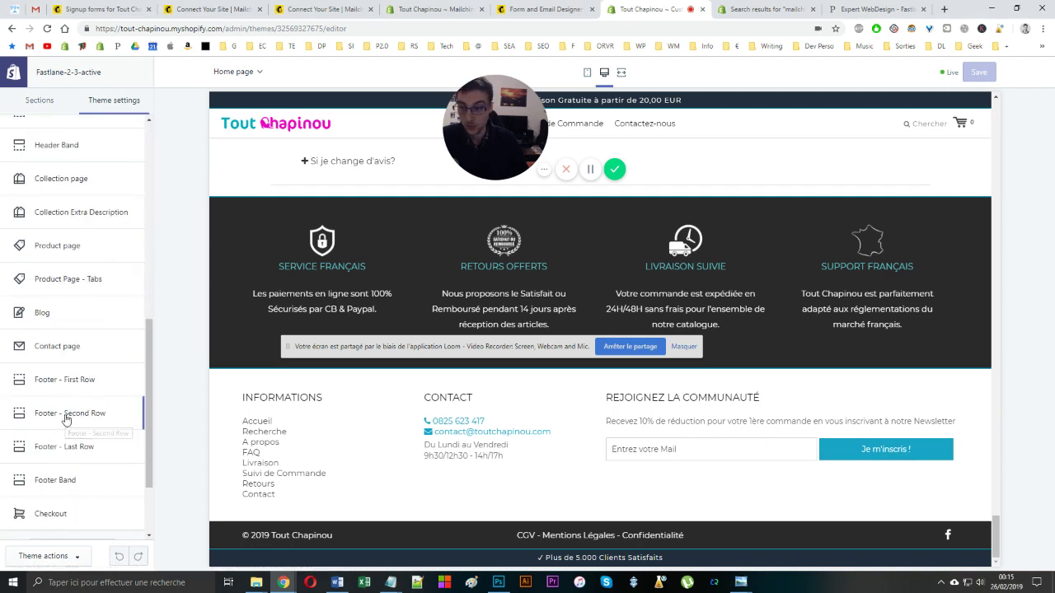
left_click(66, 420)
scroll(70, 247, "down", 6)
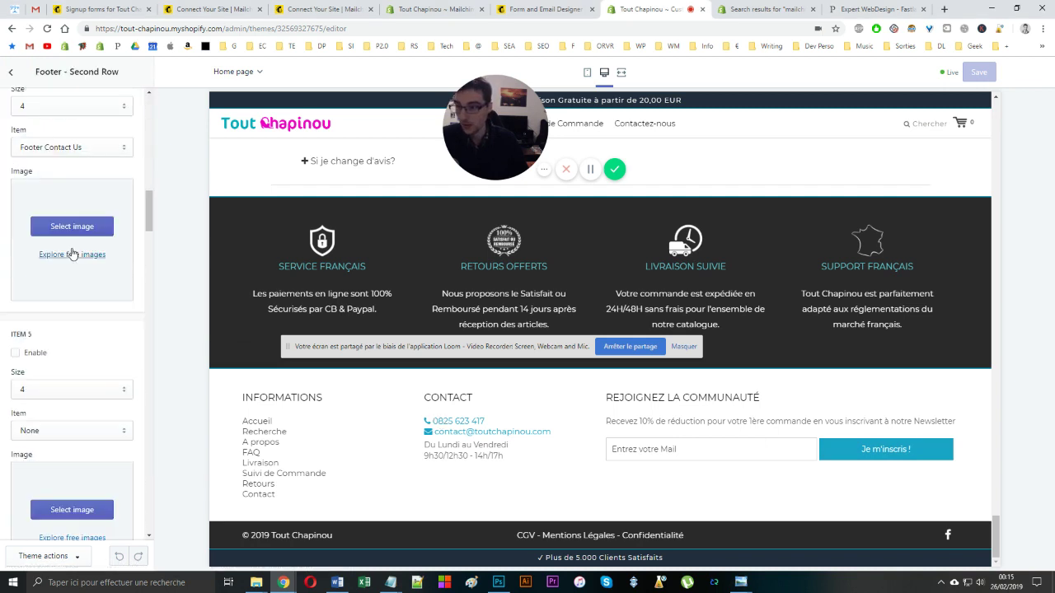
scroll(72, 251, "up", 5)
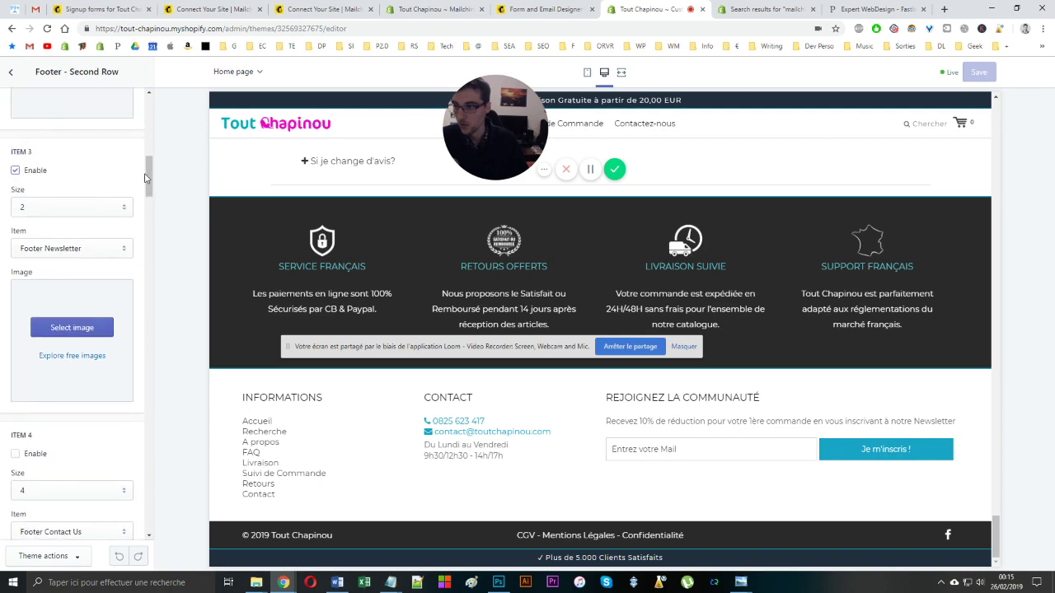
left_click_drag(145, 178, 140, 319)
scroll(71, 229, "up", 3)
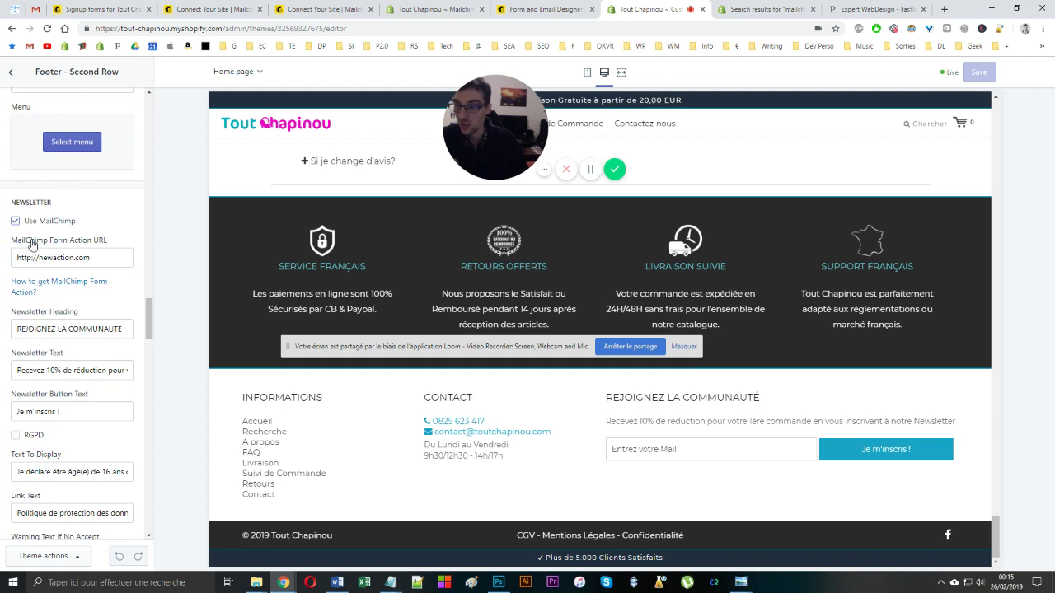
left_click_drag(103, 257, 2, 254)
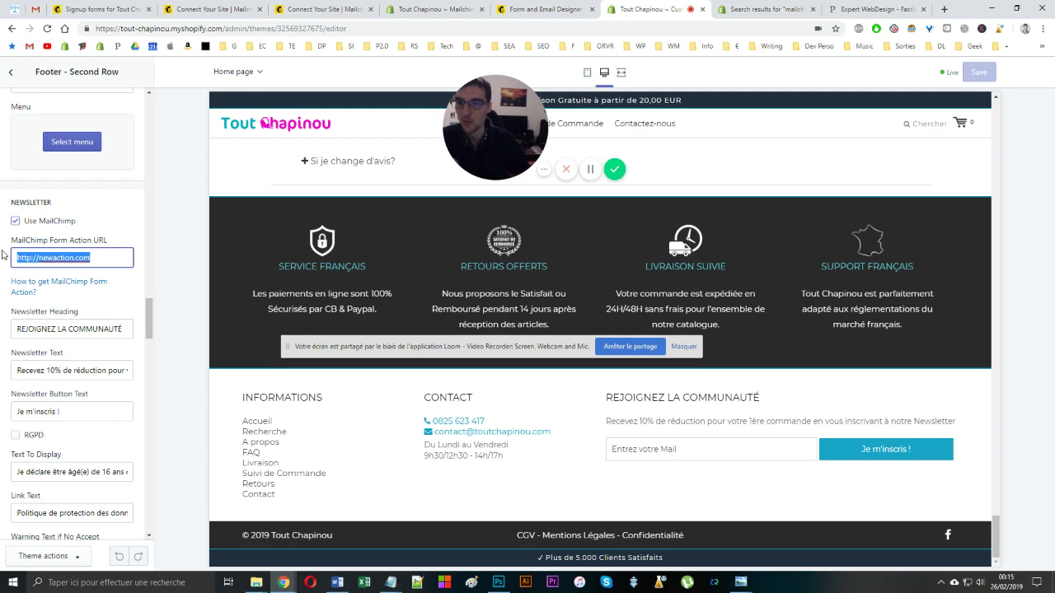
left_click(565, 6)
left_click(212, 281)
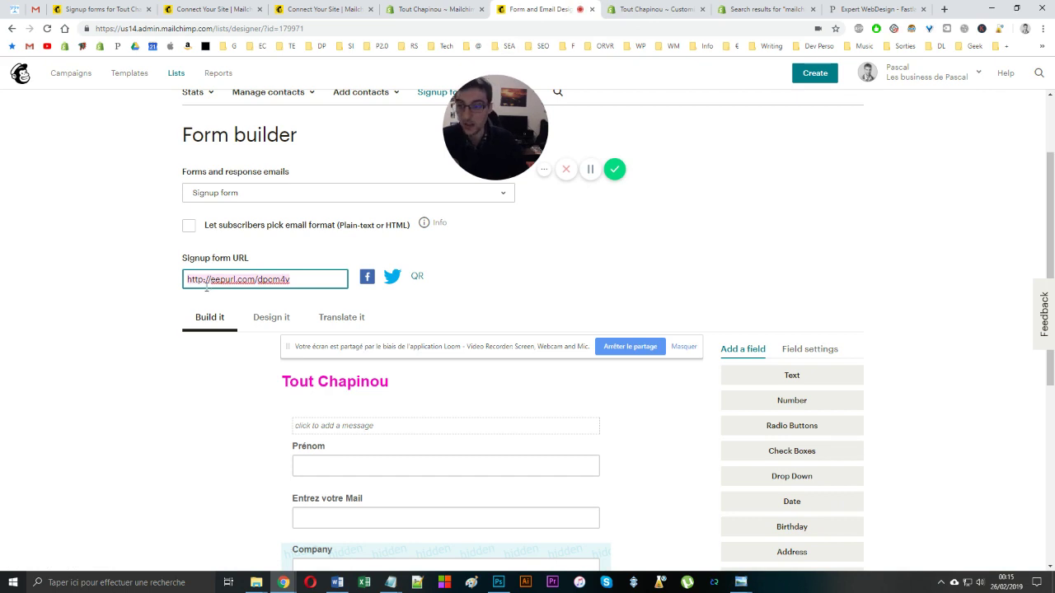
left_click(655, 9)
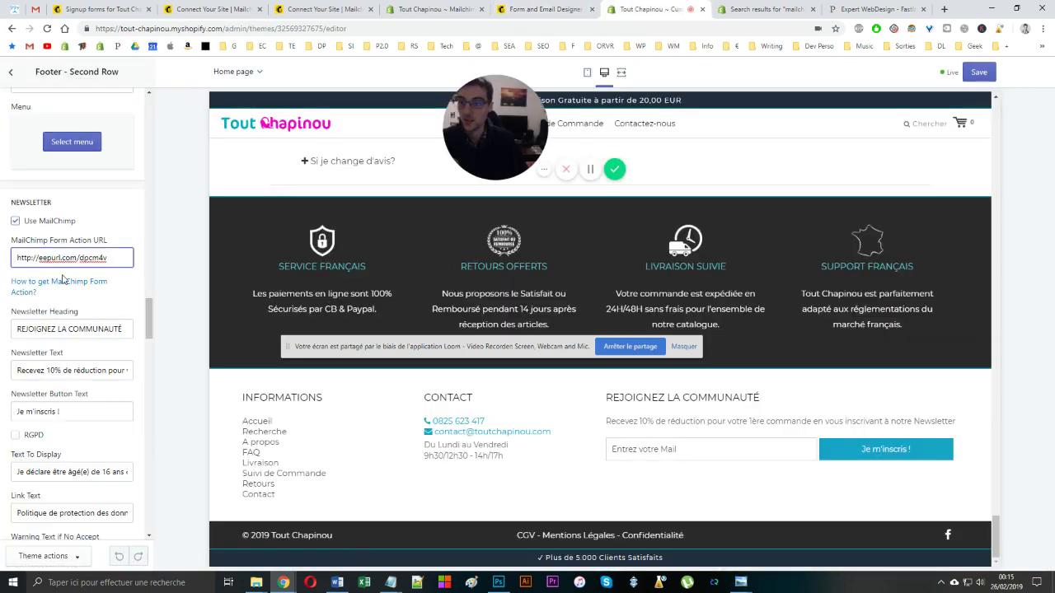
left_click(62, 281)
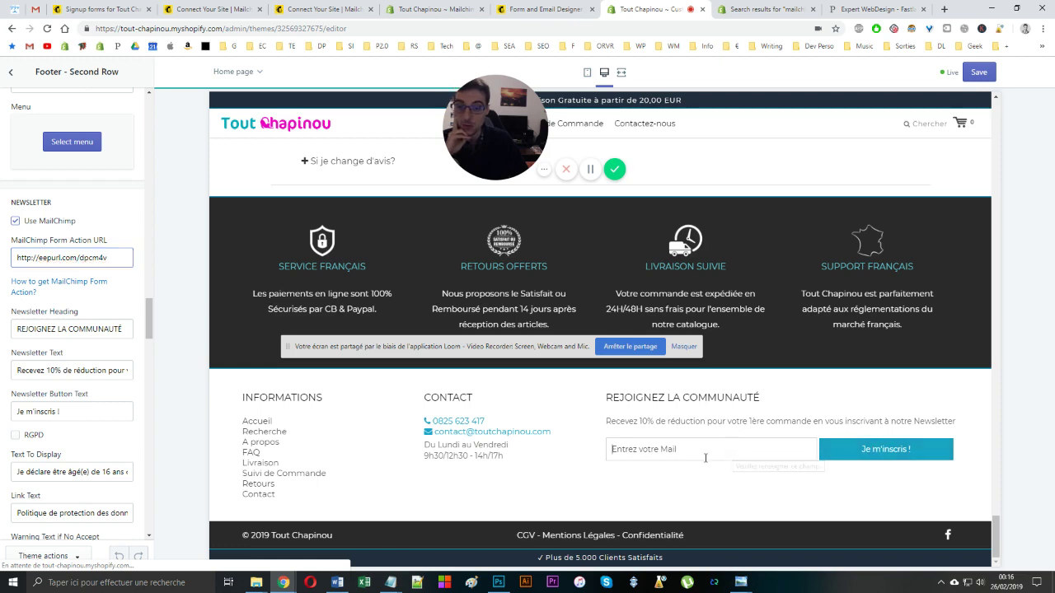
Return to the Mailchimp form builder, select the Final welcome email and review its sender, subject and message content
left_click(536, 9)
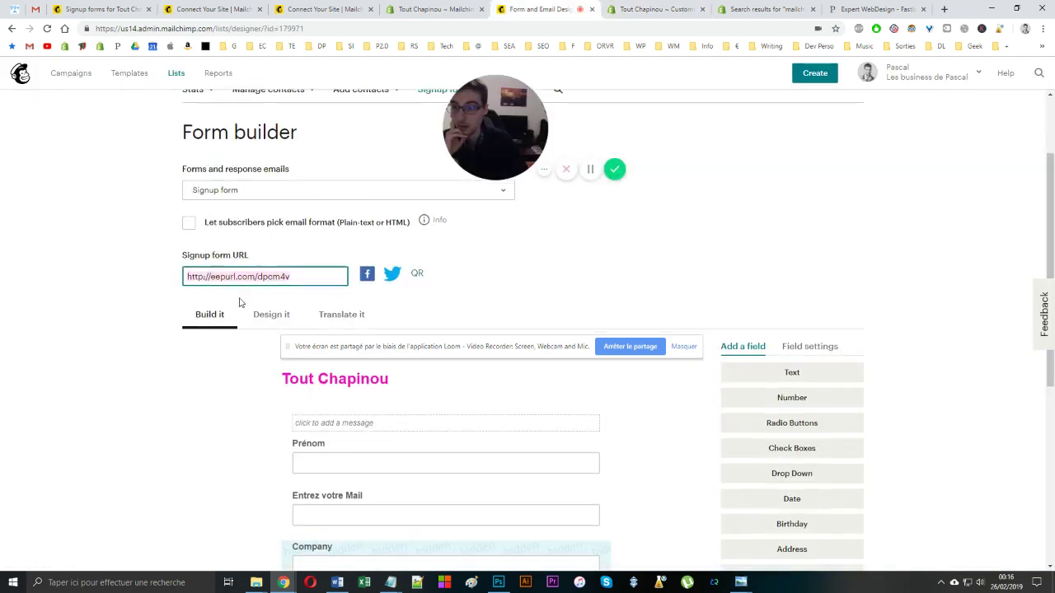
scroll(239, 301, "down", 2)
scroll(238, 301, "up", 3)
left_click(239, 305)
scroll(240, 310, "down", 1)
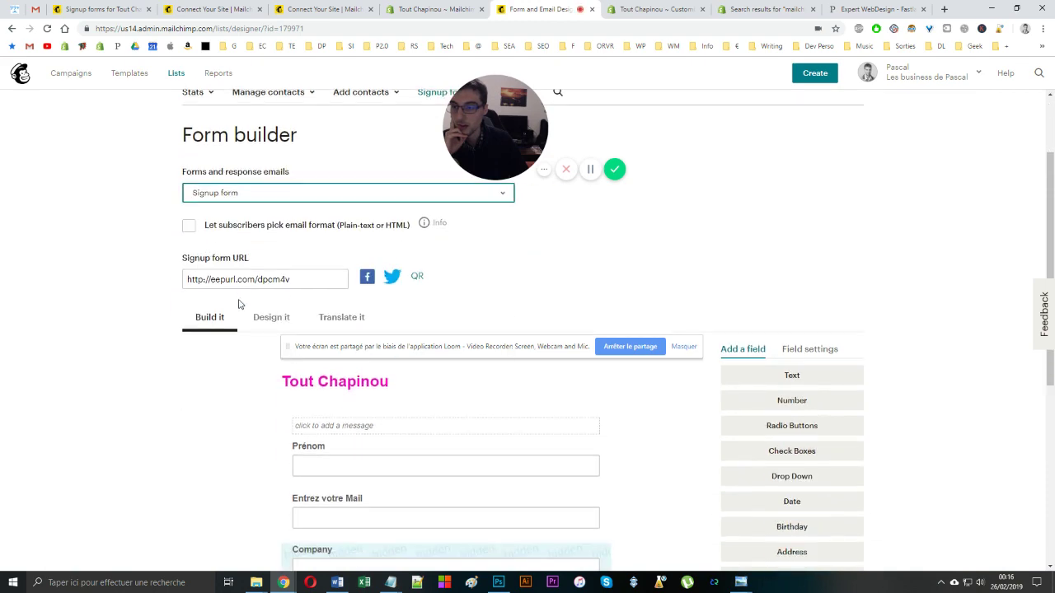
left_click(242, 198)
left_click(261, 259)
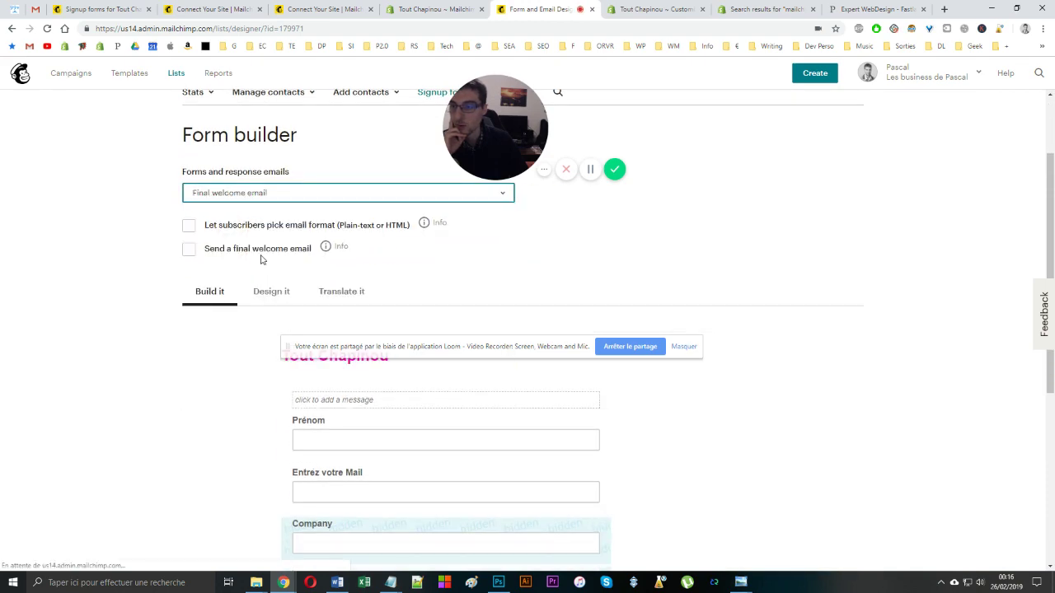
scroll(264, 262, "down", 3)
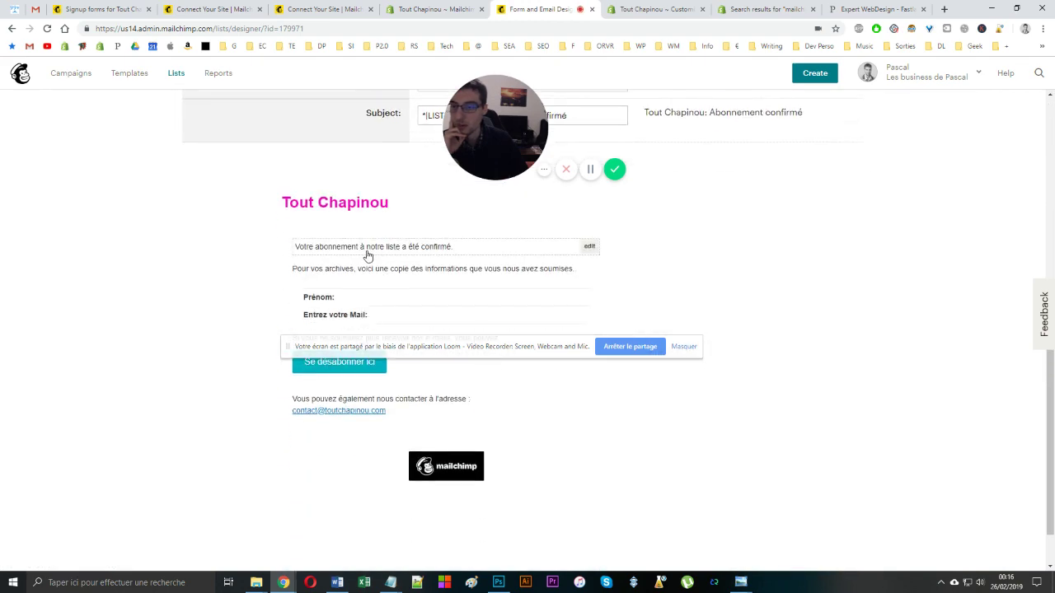
scroll(338, 268, "up", 2)
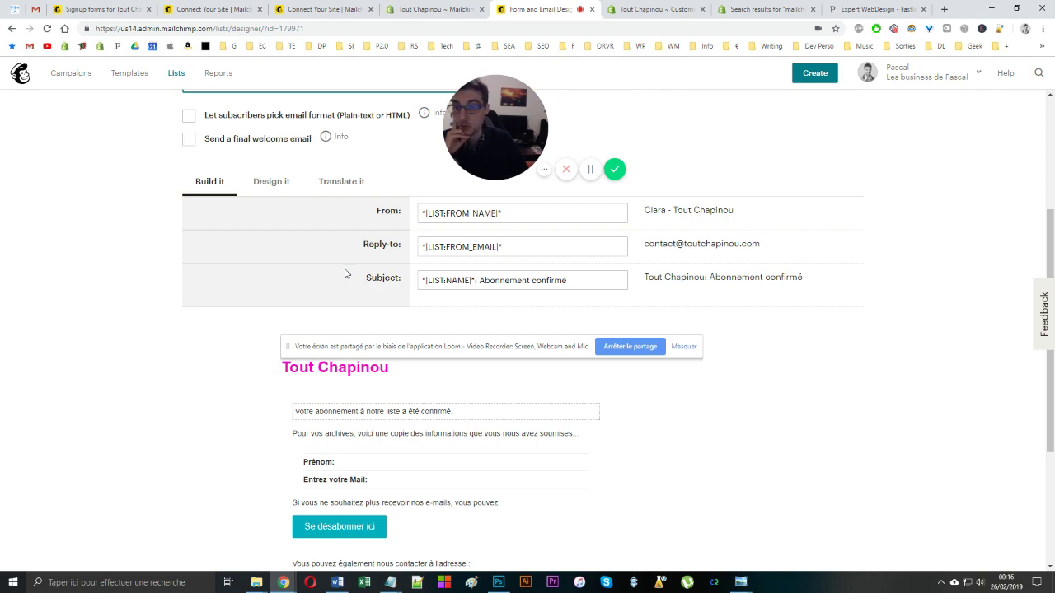
scroll(345, 274, "up", 3)
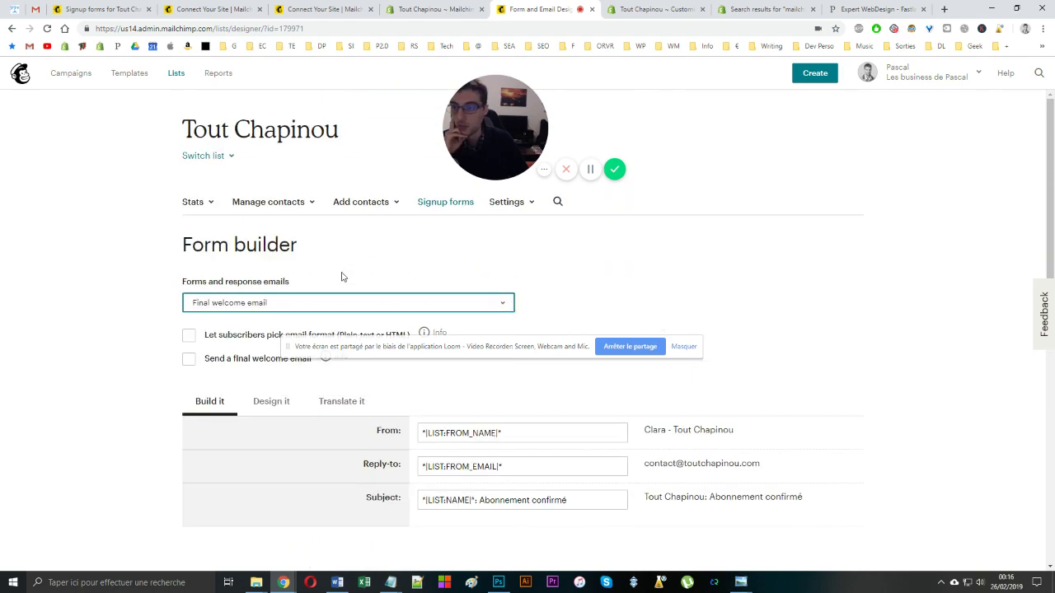
scroll(343, 277, "down", 2)
scroll(354, 269, "up", 2)
Open the Tout Chapinou list's name and defaults settings and examine the form settings, campaign defaults and final welcome email option
left_click(528, 206)
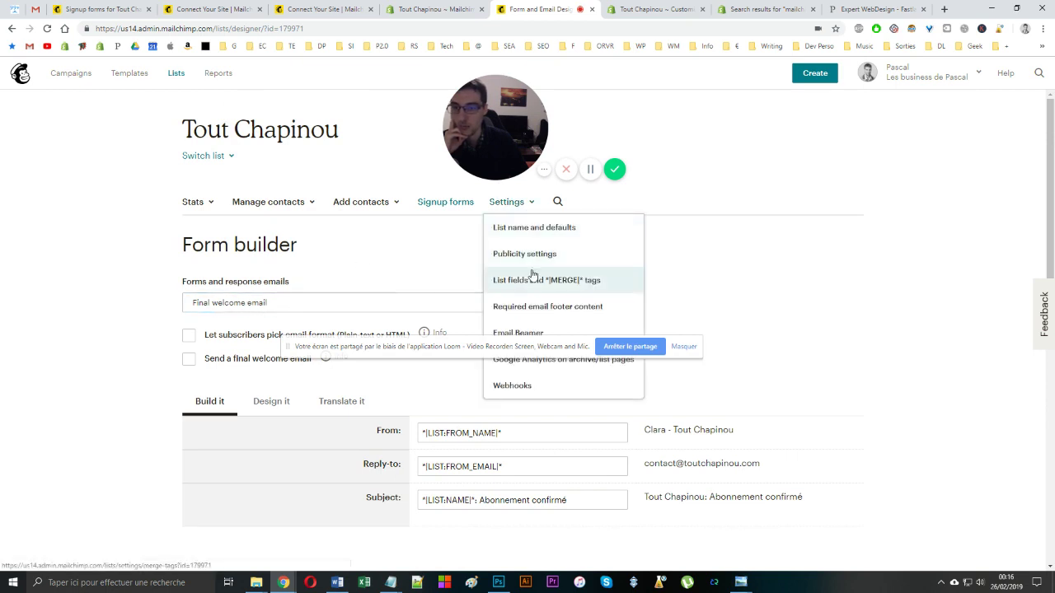
left_click(518, 228)
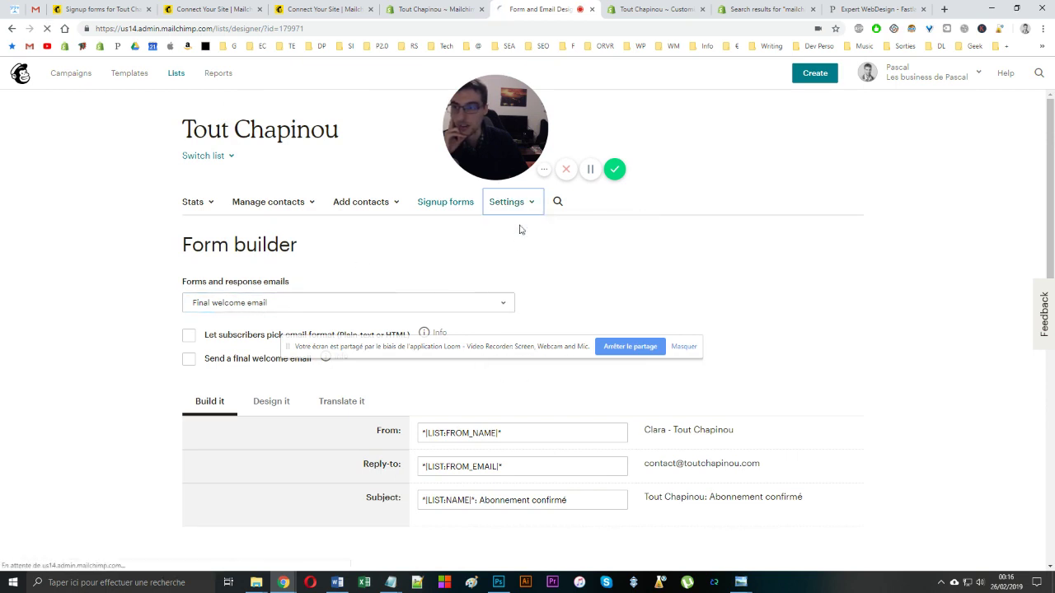
scroll(305, 288, "down", 2)
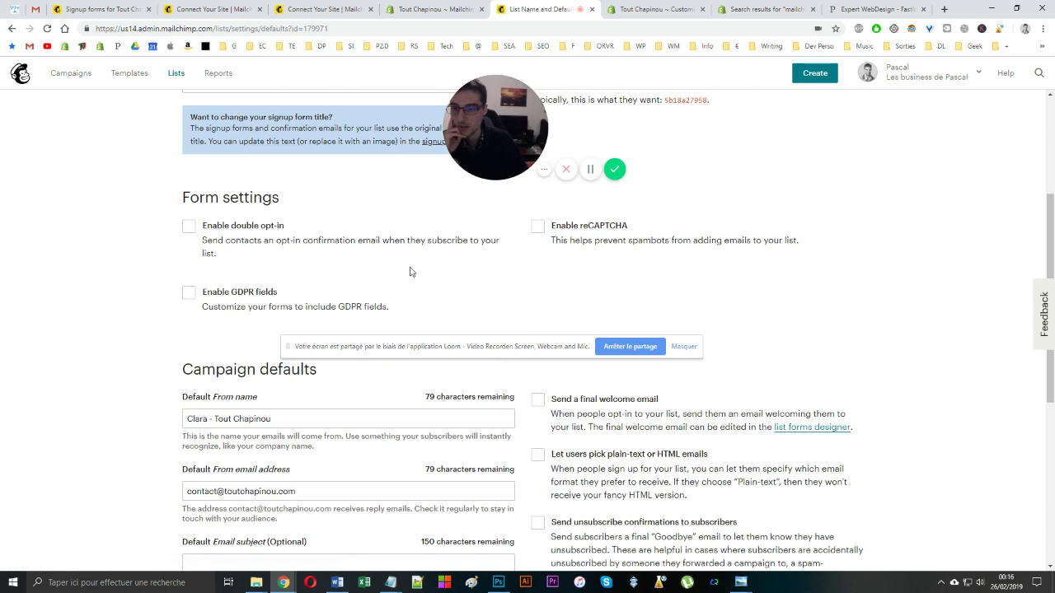
scroll(569, 263, "down", 2)
scroll(569, 264, "up", 1)
left_click(537, 290)
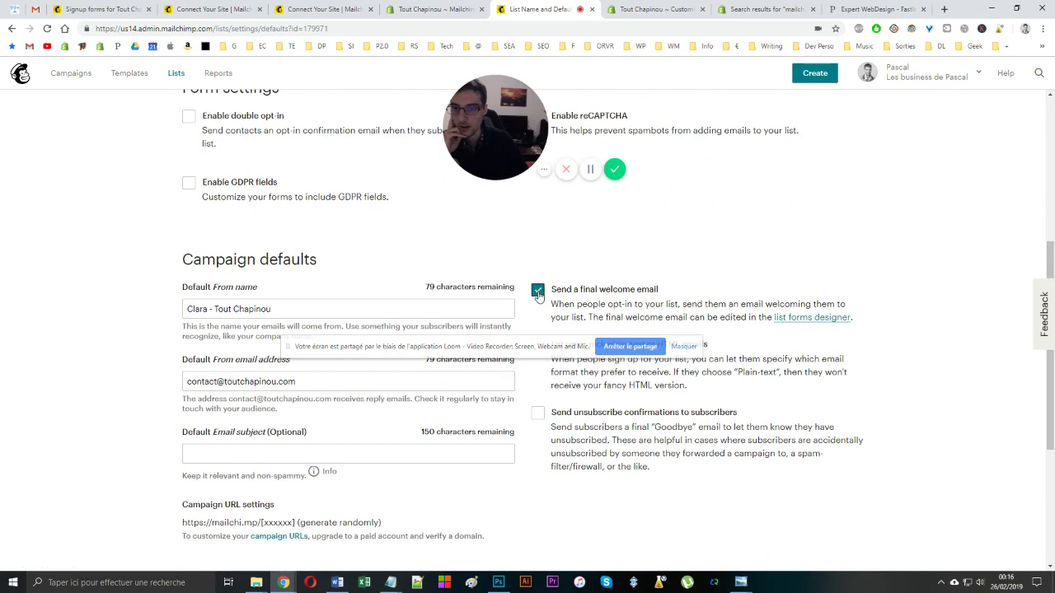
left_click(537, 290)
scroll(540, 298, "up", 4)
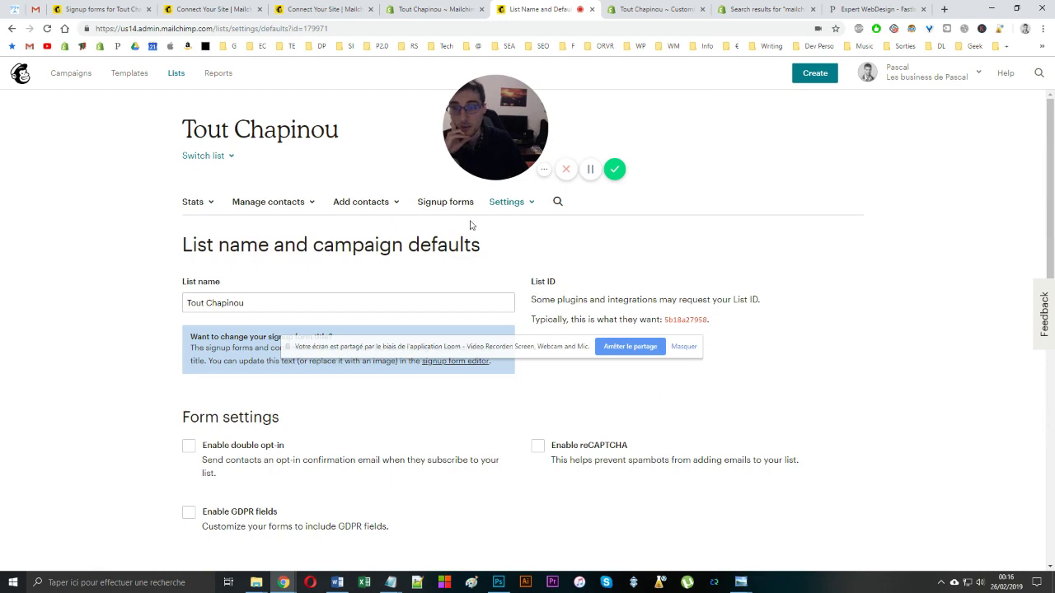
left_click_drag(494, 140, 873, 204)
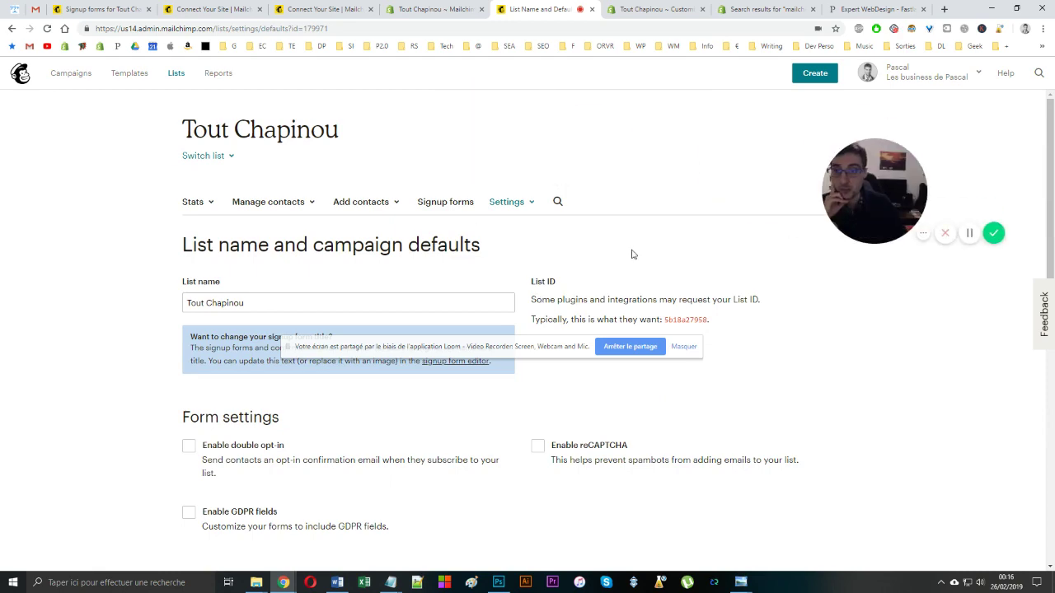
scroll(534, 259, "down", 4)
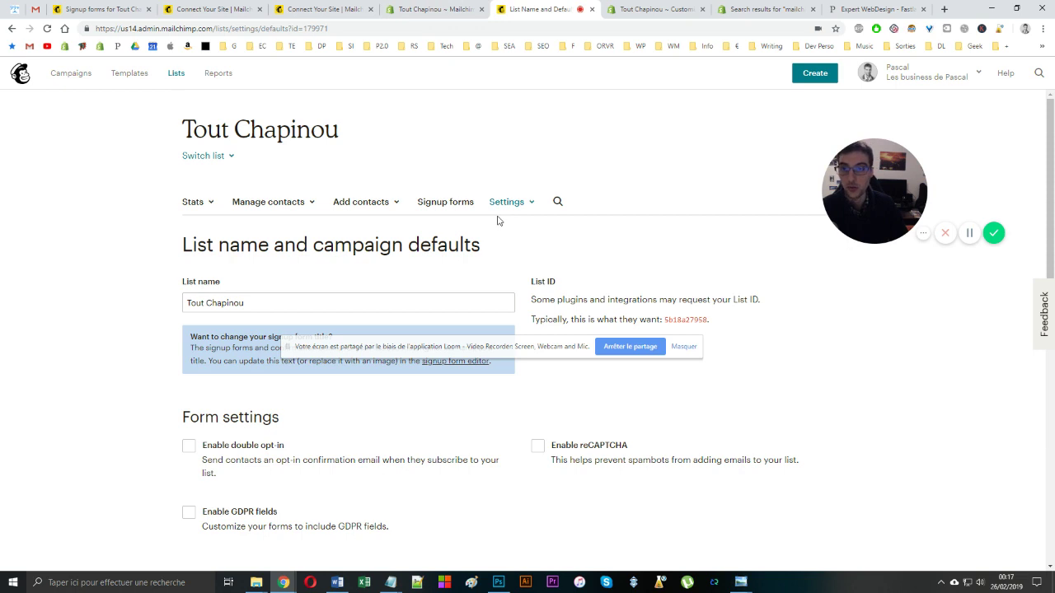
Switch to the Mailchimp for Shopify app and review its product retargeting email, order notifications and pop-up form activities
left_click(433, 9)
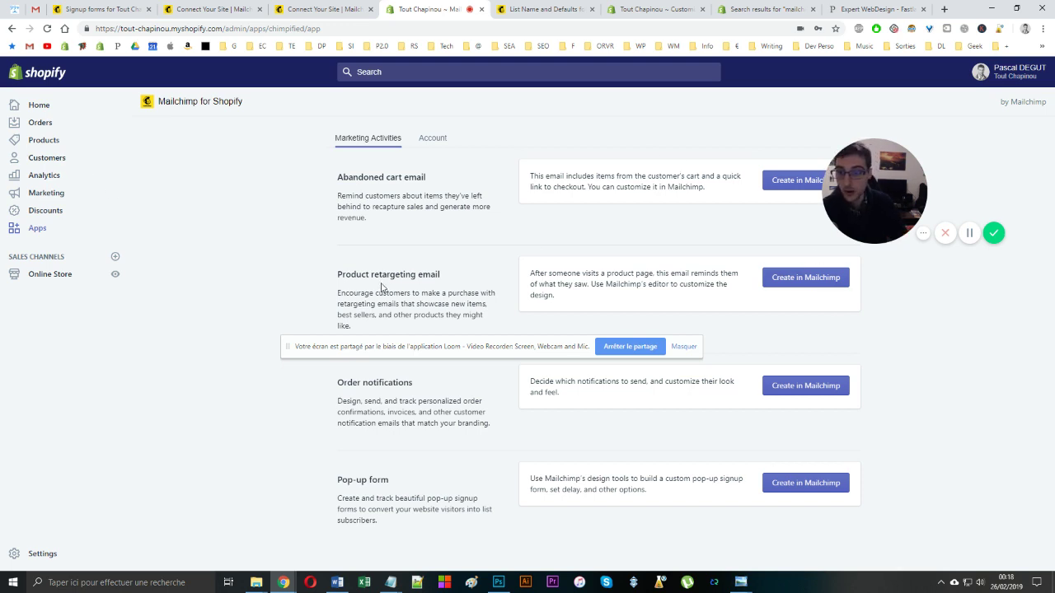
left_click_drag(368, 273, 432, 309)
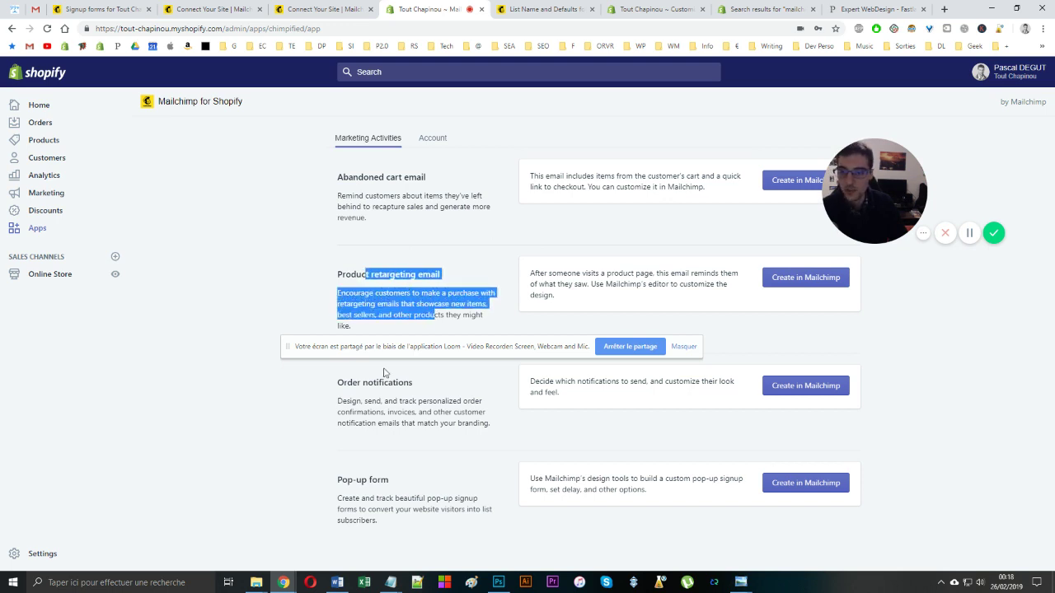
left_click(358, 385)
left_click_drag(358, 384, 410, 387)
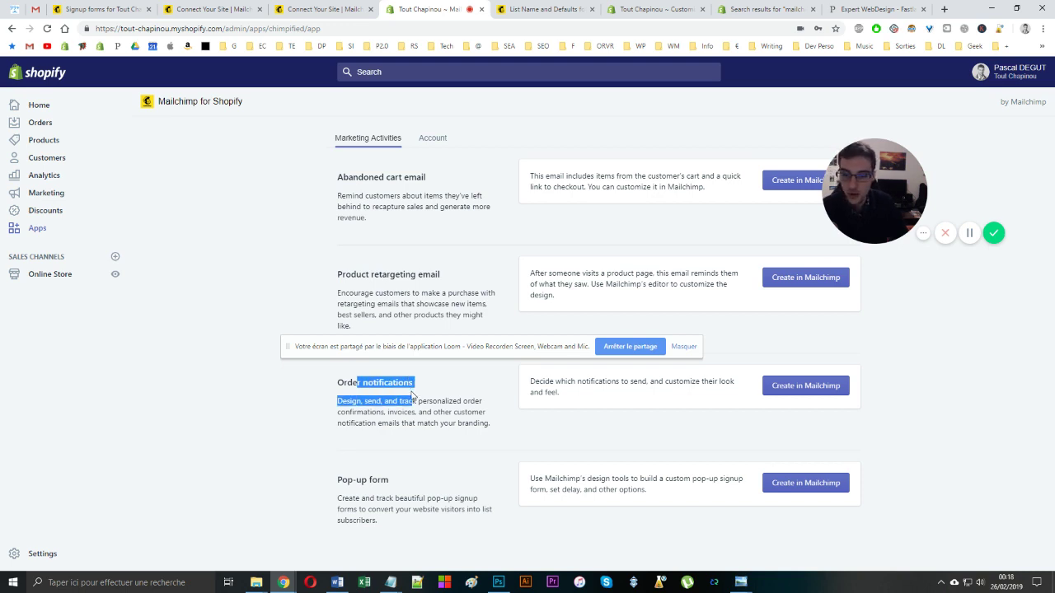
left_click_drag(651, 491, 406, 508)
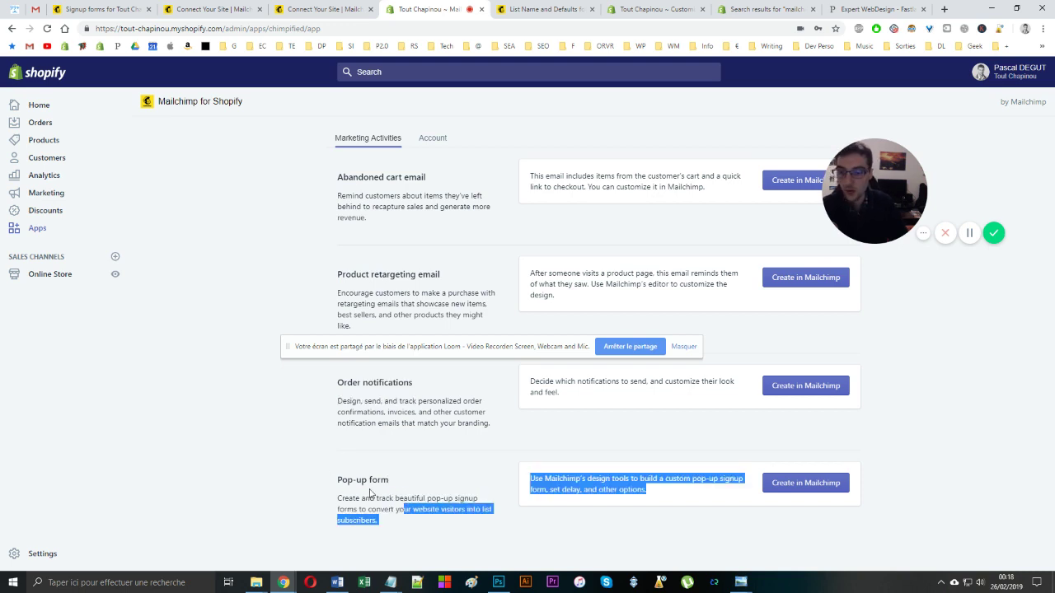
left_click(405, 508)
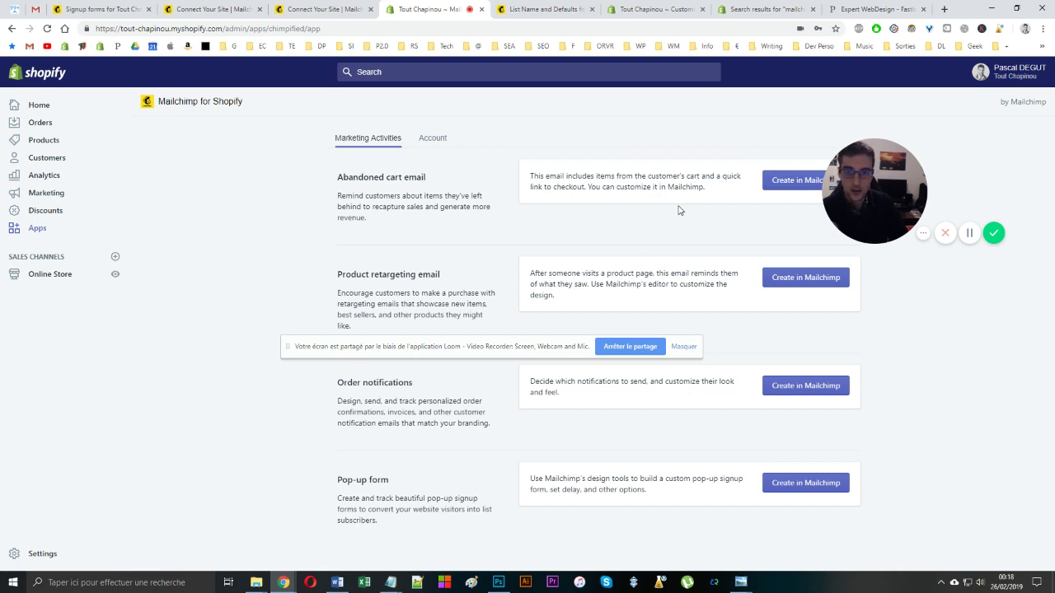
Switch to the Expert WebDesign website and open its newsletter page to view the signup form
mouse_move(256, 583)
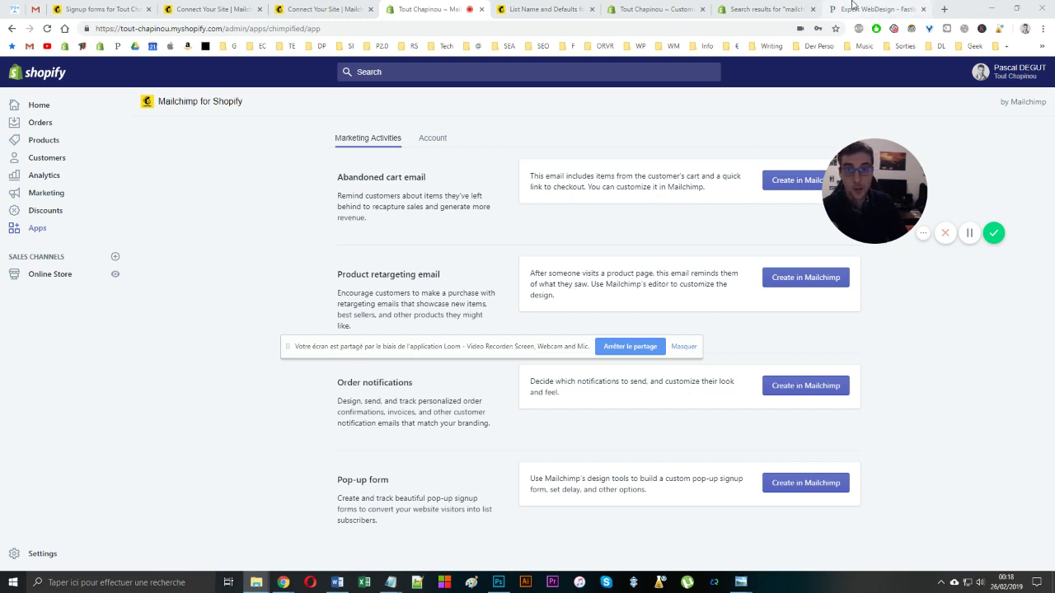
left_click(875, 9)
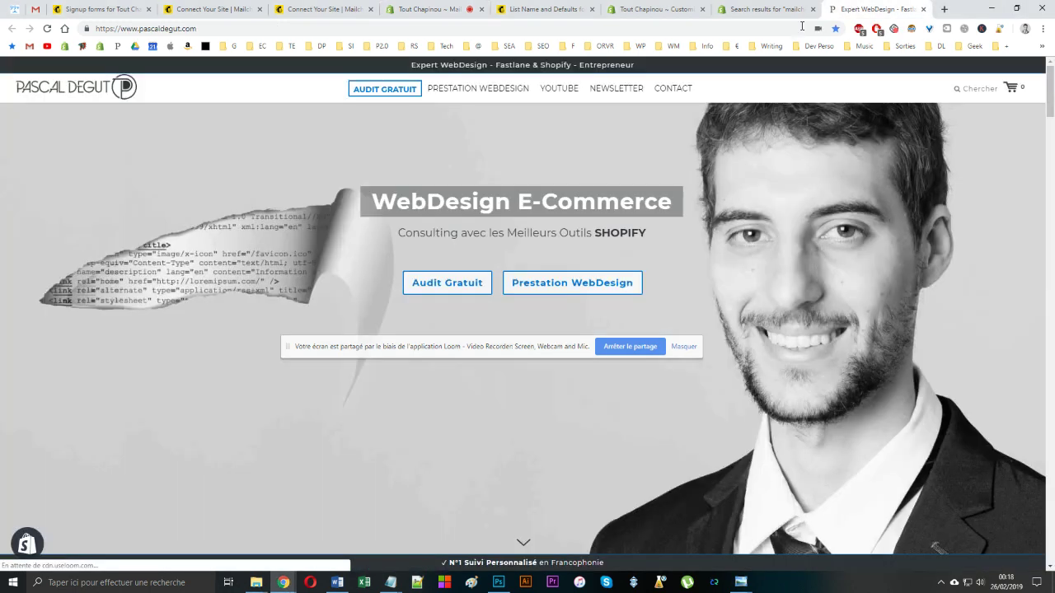
left_click(602, 101)
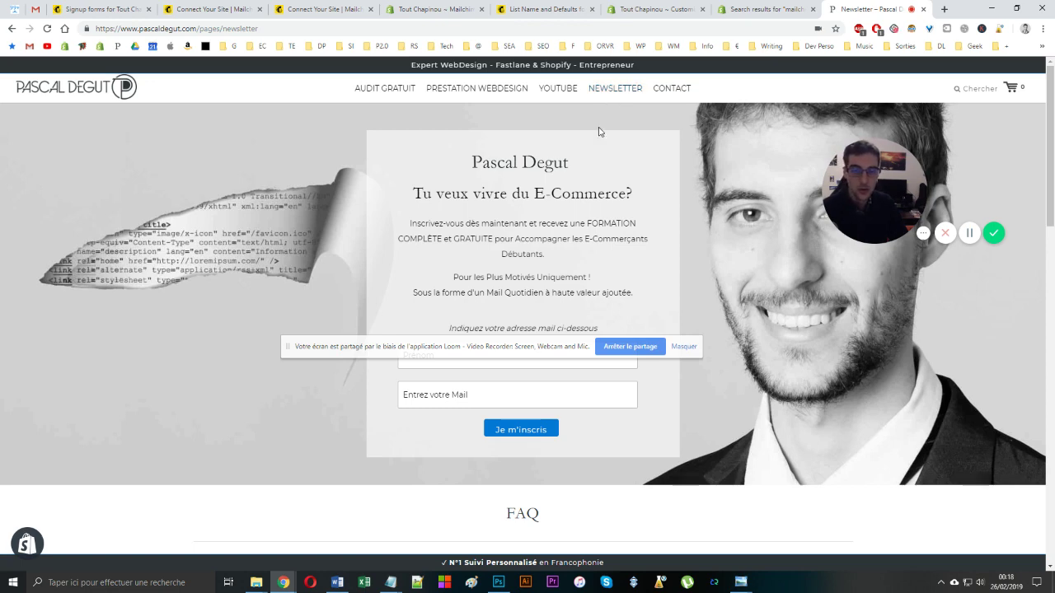
left_click_drag(454, 354, 495, 544)
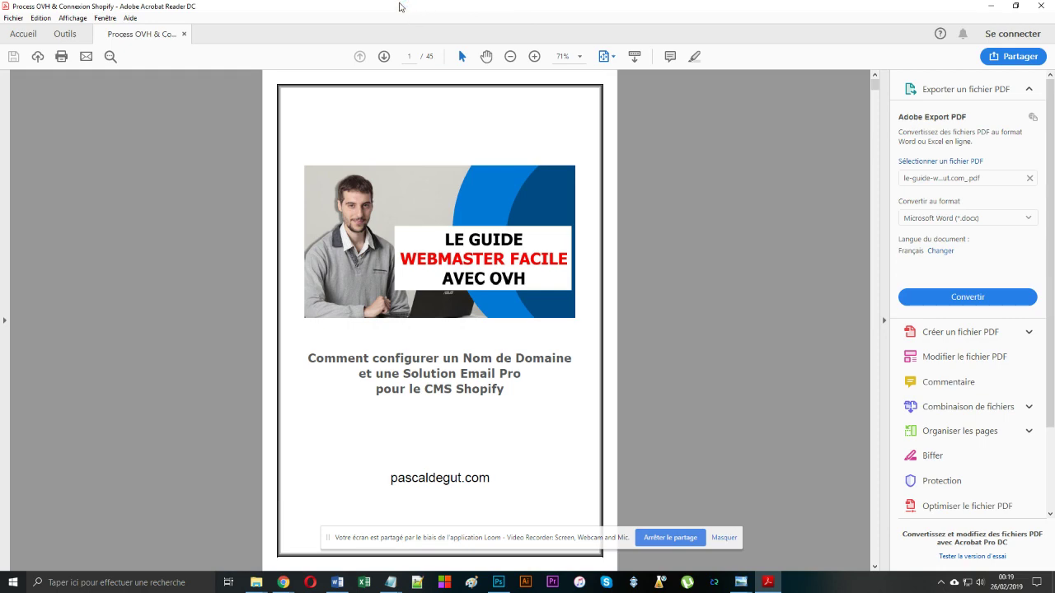
Skim the OVH webmaster guide PDF in Adobe Acrobat Reader through to its conclusion, and return to the newsletter page in the browser
left_click_drag(398, 7, 373, 22)
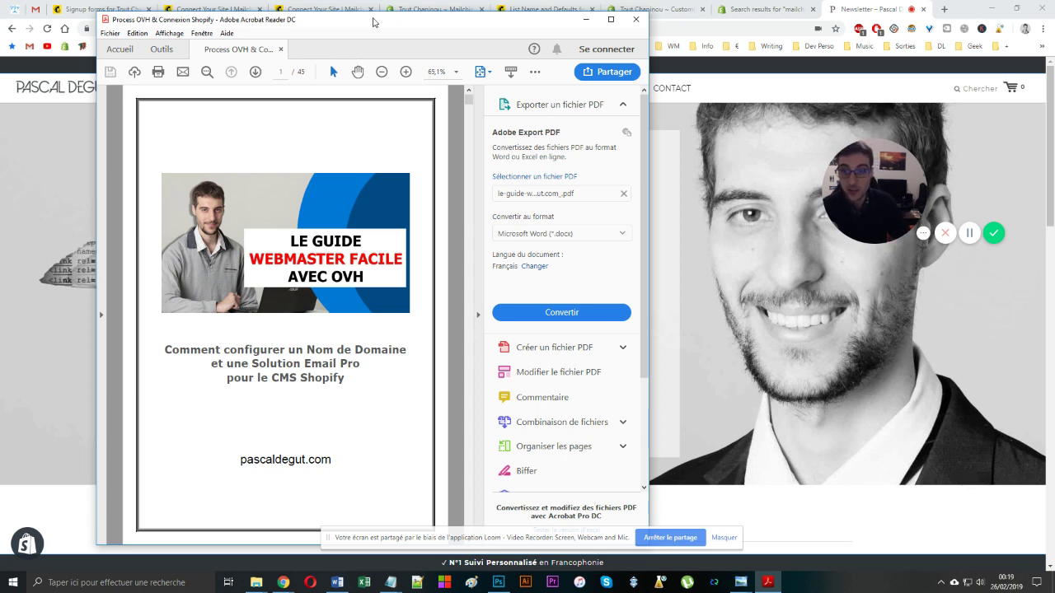
scroll(301, 229, "down", 15)
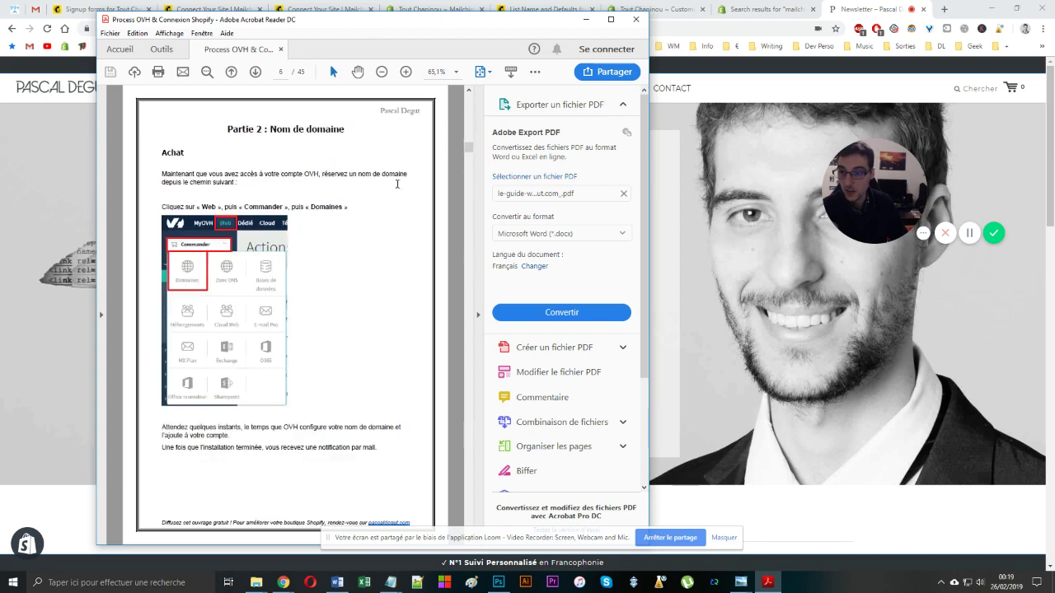
scroll(277, 206, "down", 15)
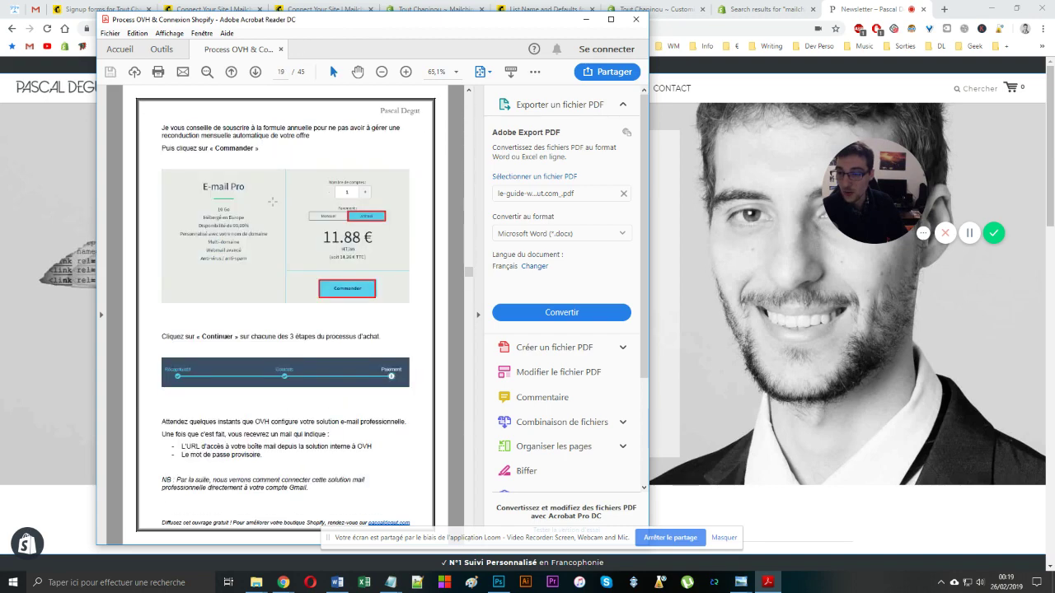
scroll(272, 201, "down", 8)
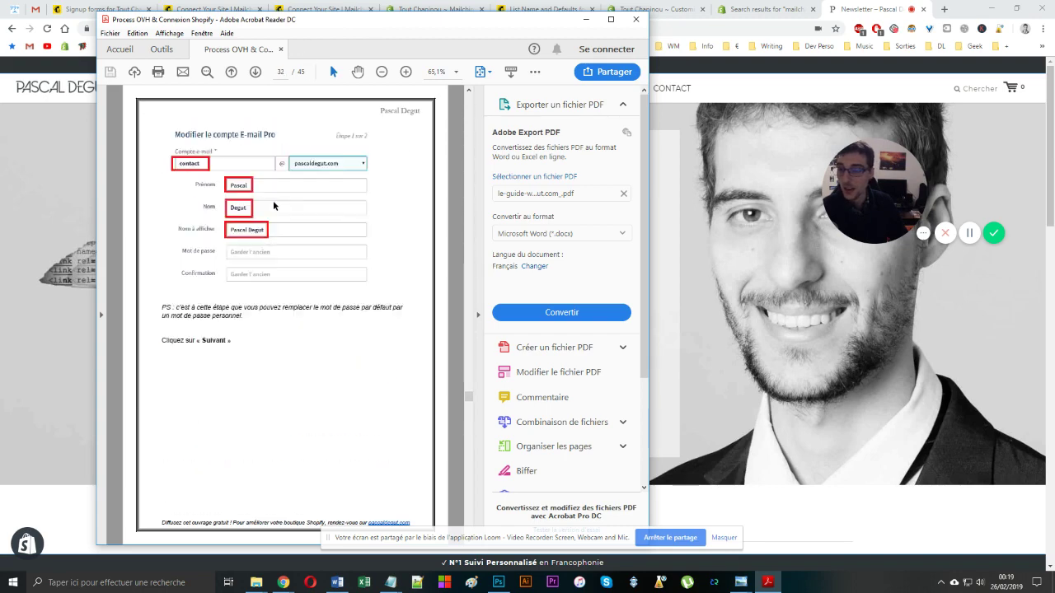
scroll(330, 206, "down", 1)
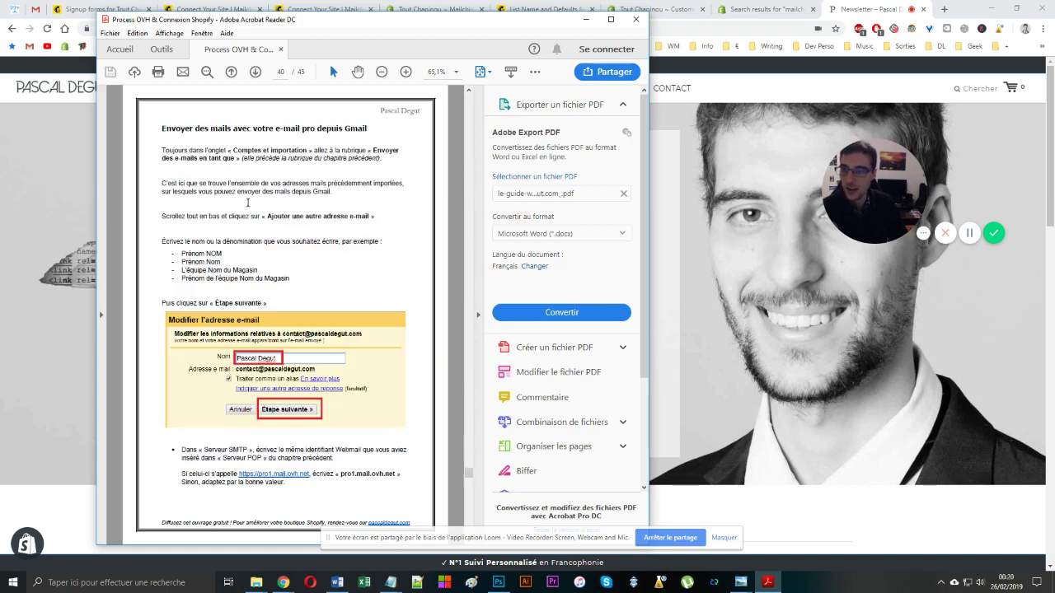
scroll(284, 307, "down", 2)
scroll(285, 306, "down", 3)
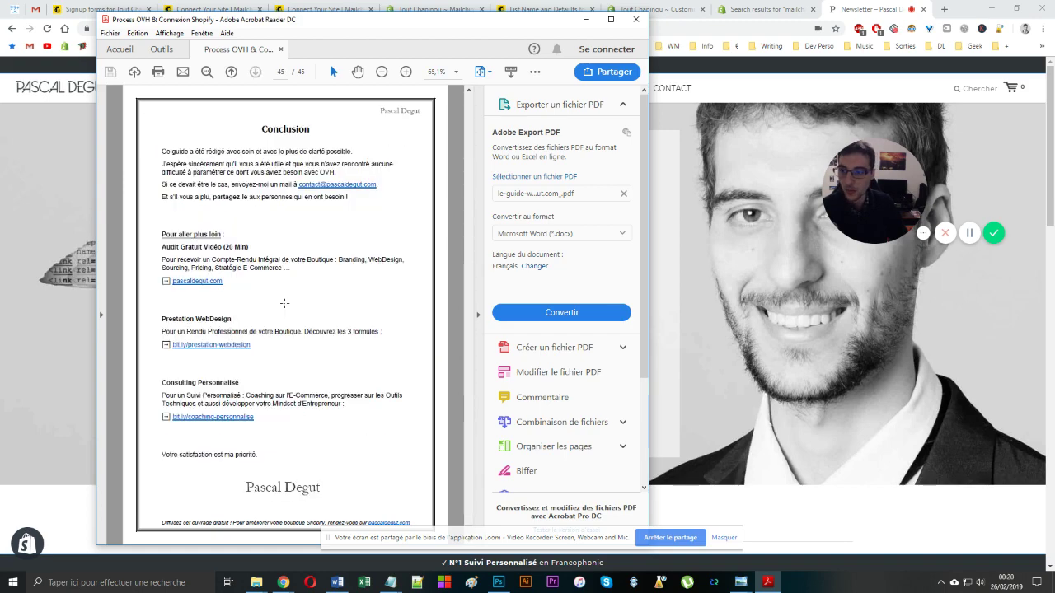
scroll(284, 304, "up", 9)
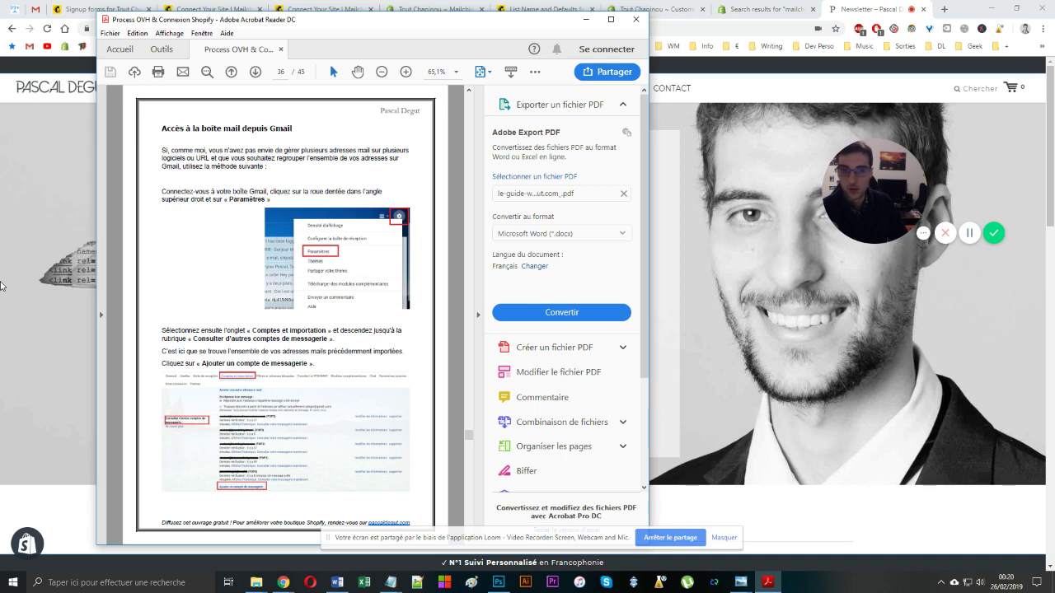
key("alt+Tab")
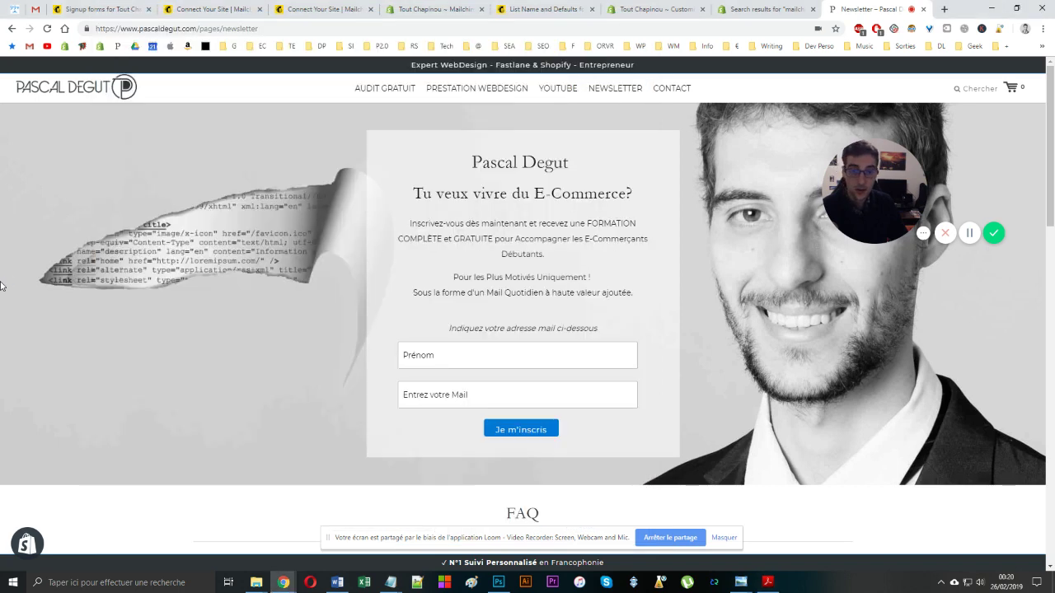